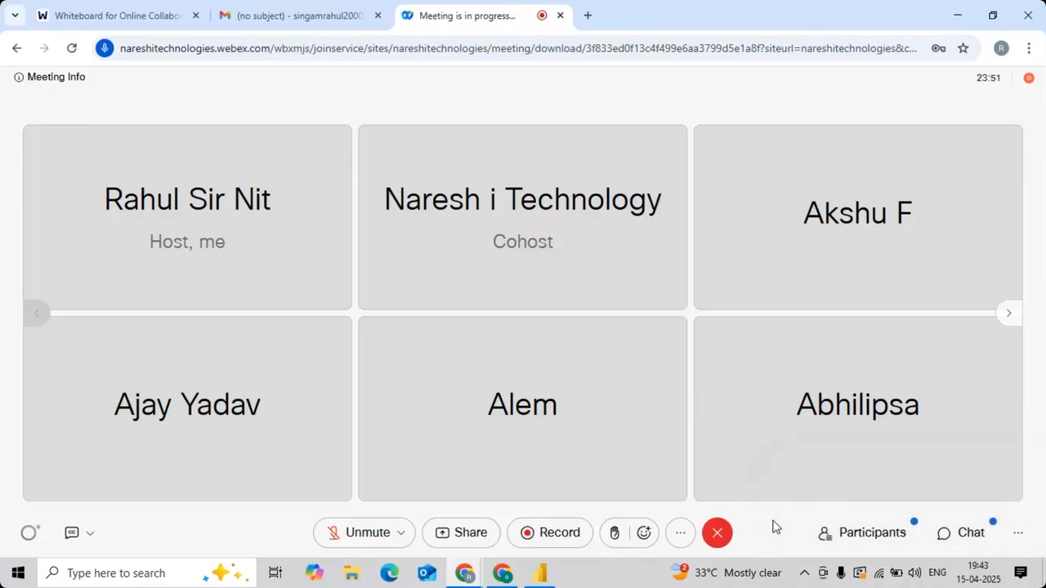
Step: Unmute the microphone in the meeting and check the chat messages and the participant list
{"action": "left_click", "coordinate": [339, 541]}
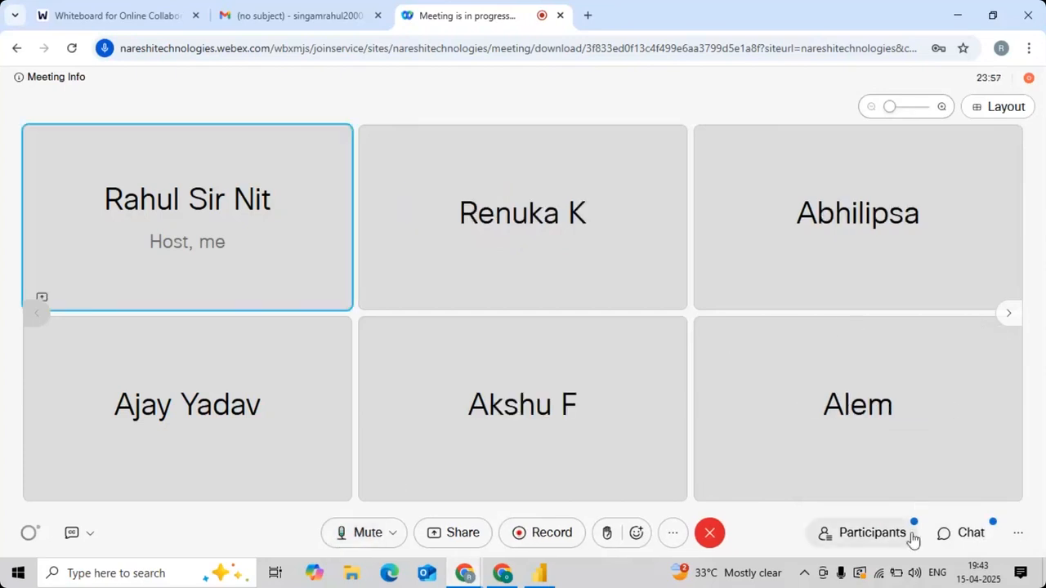
{"action": "left_click", "coordinate": [960, 532]}
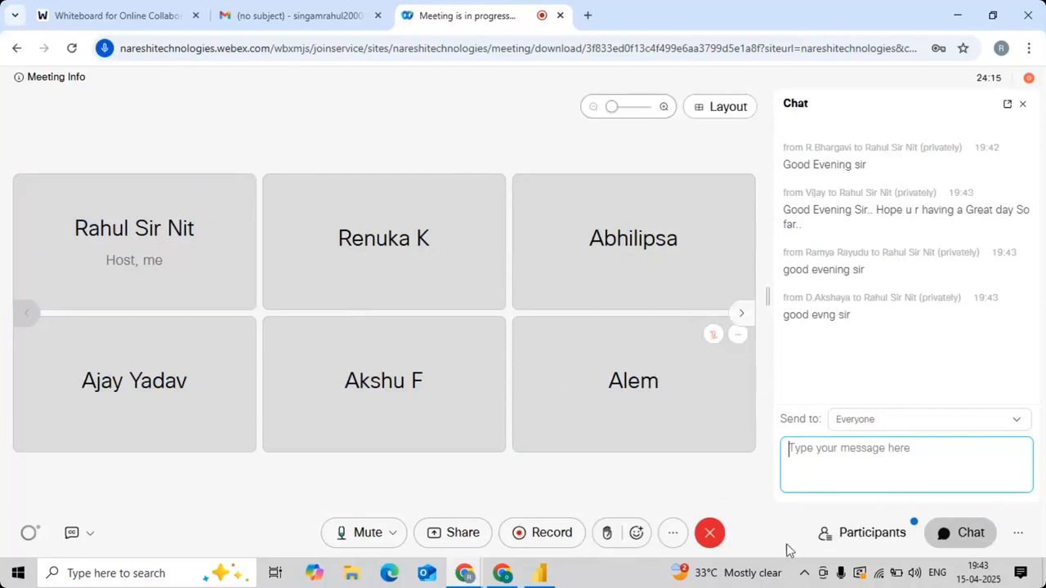
{"action": "left_click", "coordinate": [872, 538]}
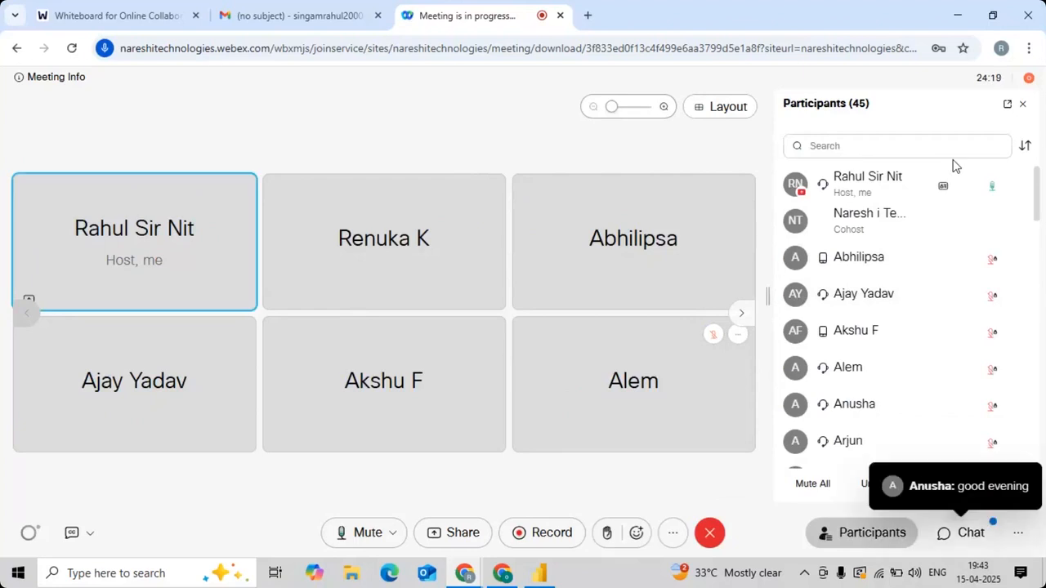
{"action": "left_click", "coordinate": [964, 533]}
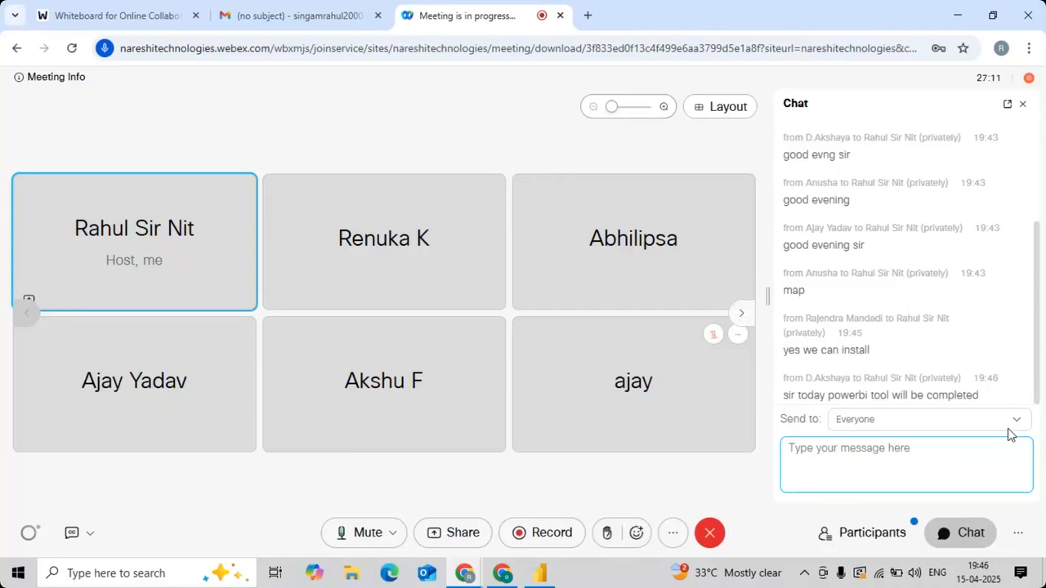
{"action": "left_click", "coordinate": [872, 525]}
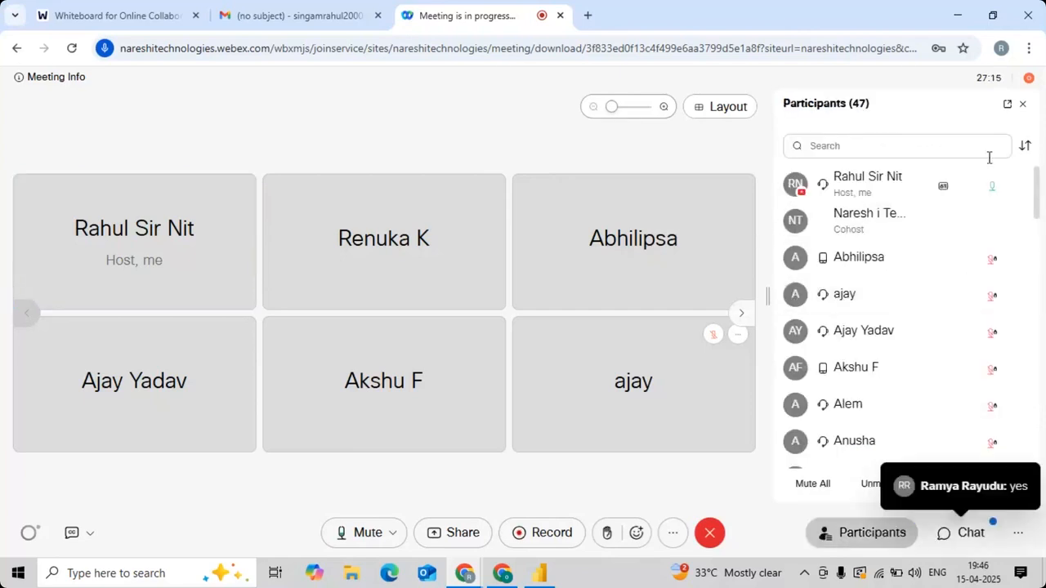
{"action": "left_click", "coordinate": [1020, 109]}
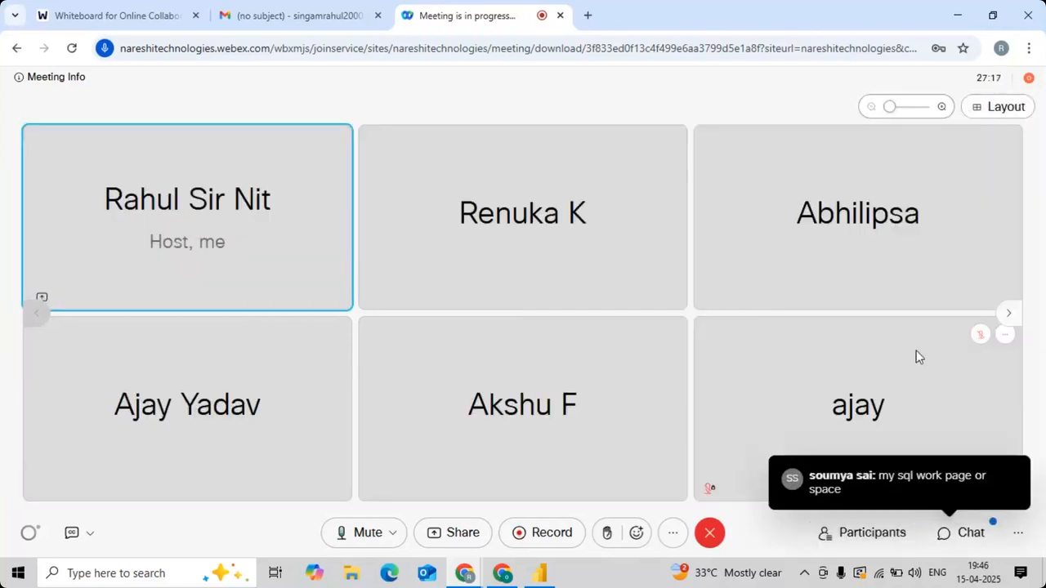
{"action": "left_click", "coordinate": [957, 535]}
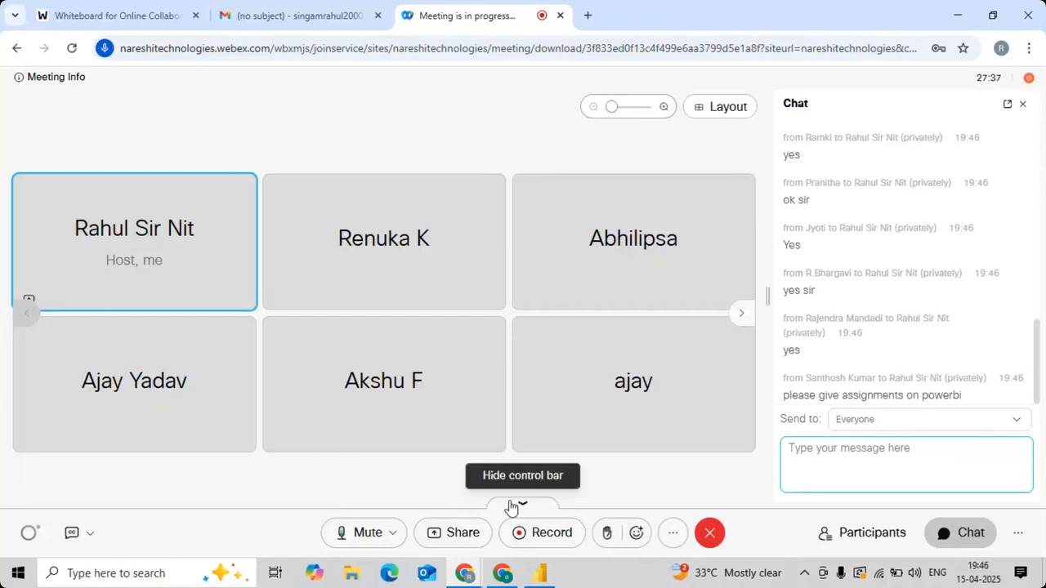
Step: Switch to Power BI Desktop, checking the meeting chat once more for replies
{"action": "key", "text": "alt+Tab"}
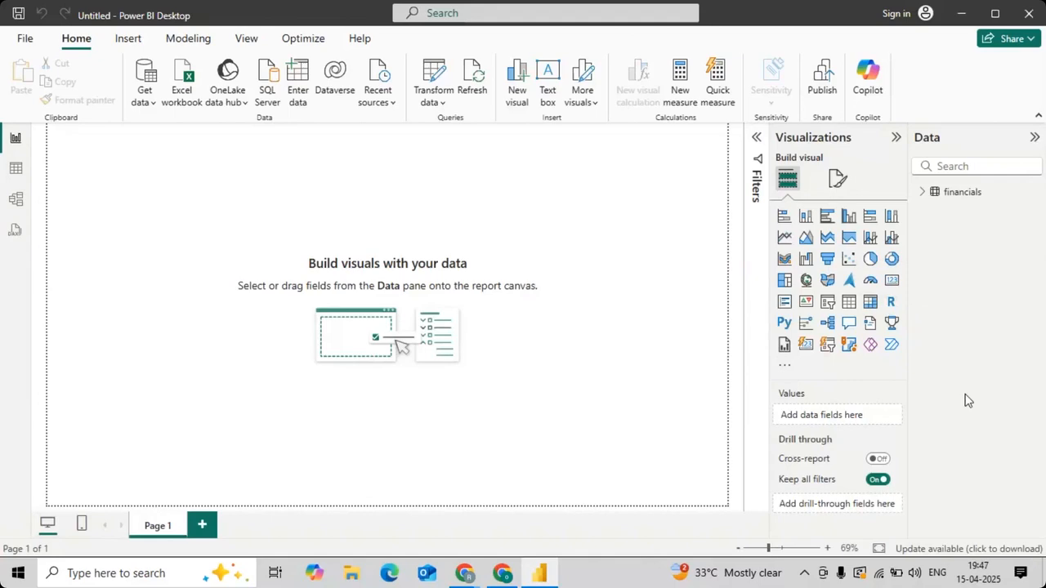
{"action": "key", "text": "alt+Tab"}
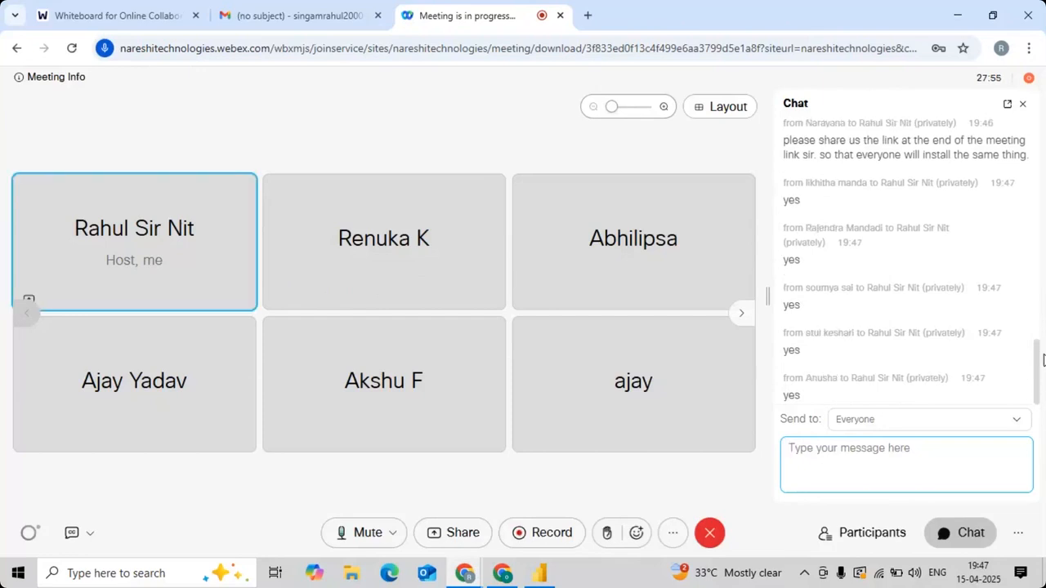
{"action": "key", "text": "alt+Tab"}
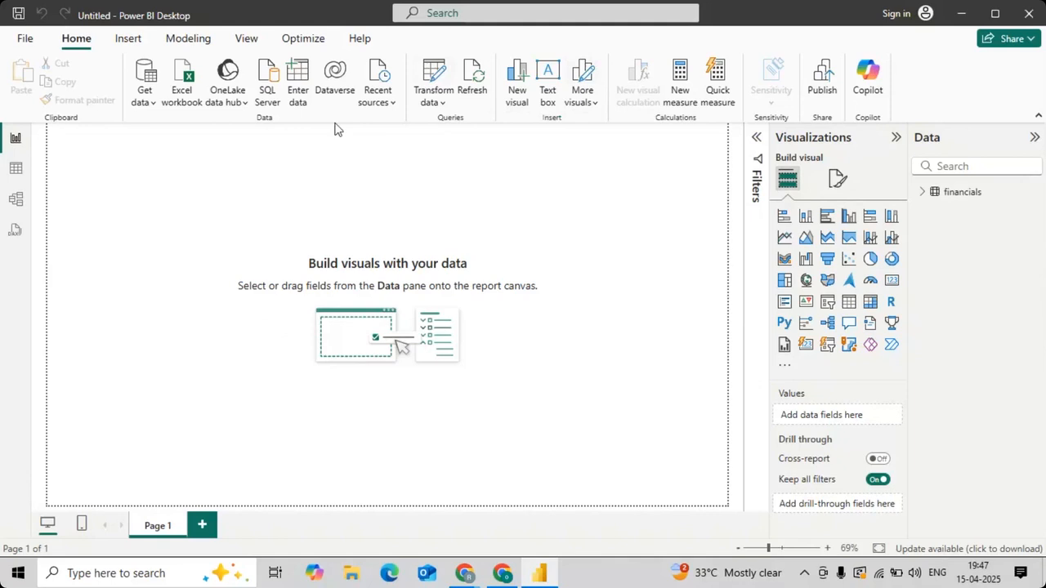
Step: Import the cars_data.csv file from the Desktop as a Text/CSV source and load it into the model
{"action": "left_click", "coordinate": [145, 95]}
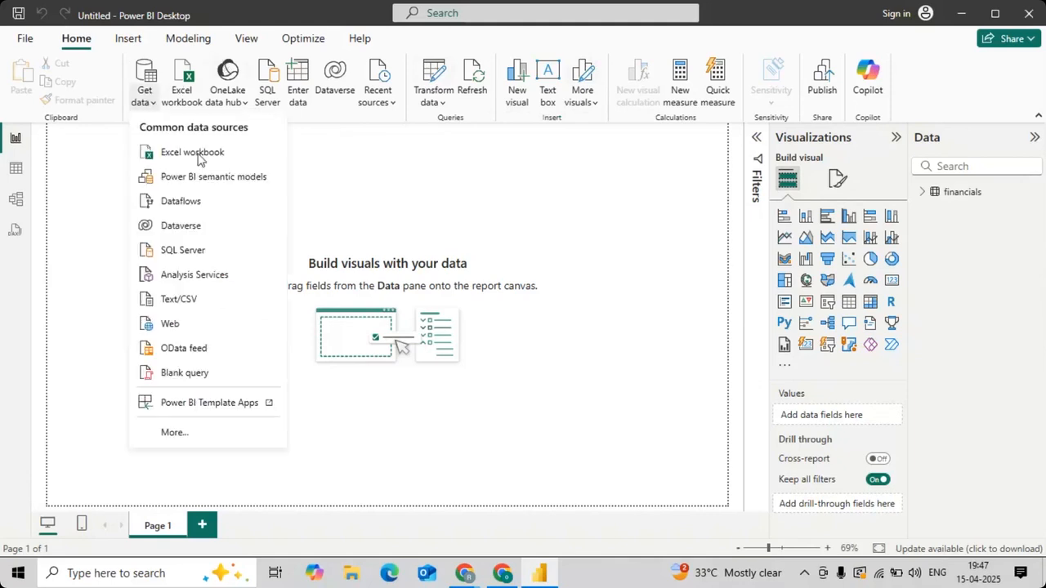
{"action": "left_click", "coordinate": [193, 301]}
{"action": "scroll", "coordinate": [365, 367], "scroll_direction": "down", "scroll_amount": 3}
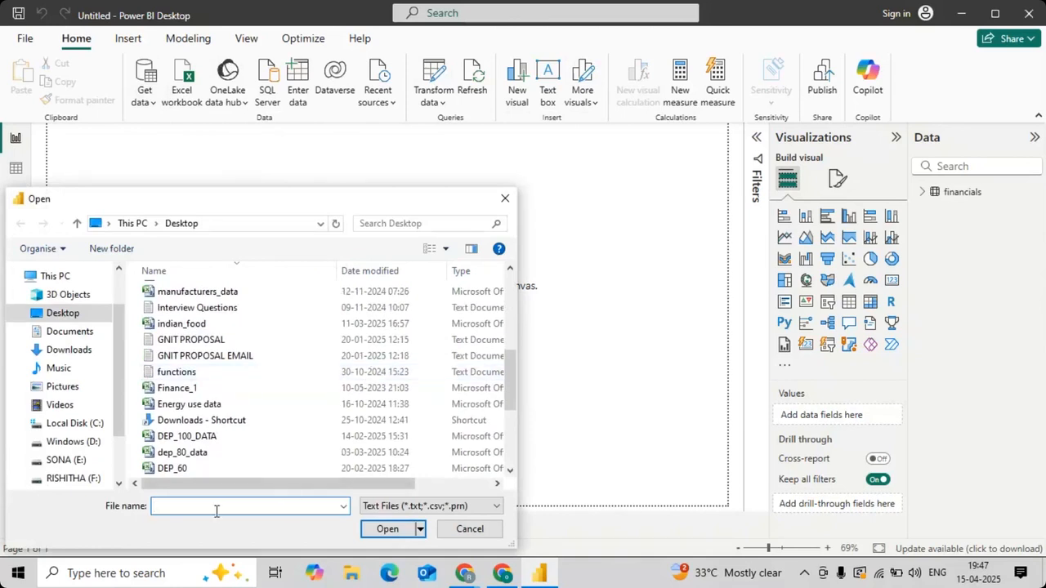
{"action": "type", "text": "CAR"}
{"action": "key", "text": "Down"}
{"action": "key", "text": "Down"}
{"action": "key", "text": "Return"}
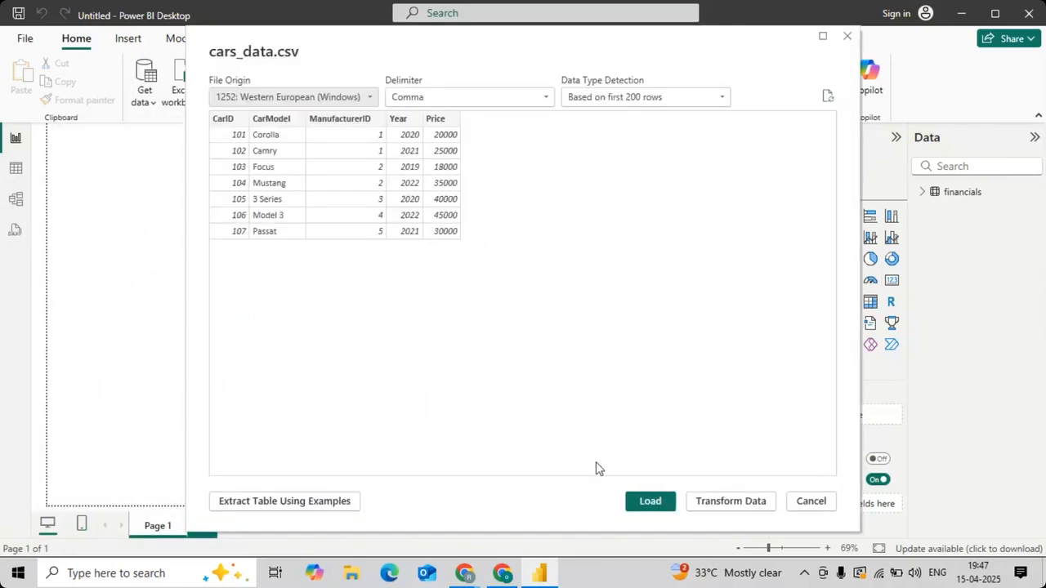
{"action": "left_click", "coordinate": [649, 501]}
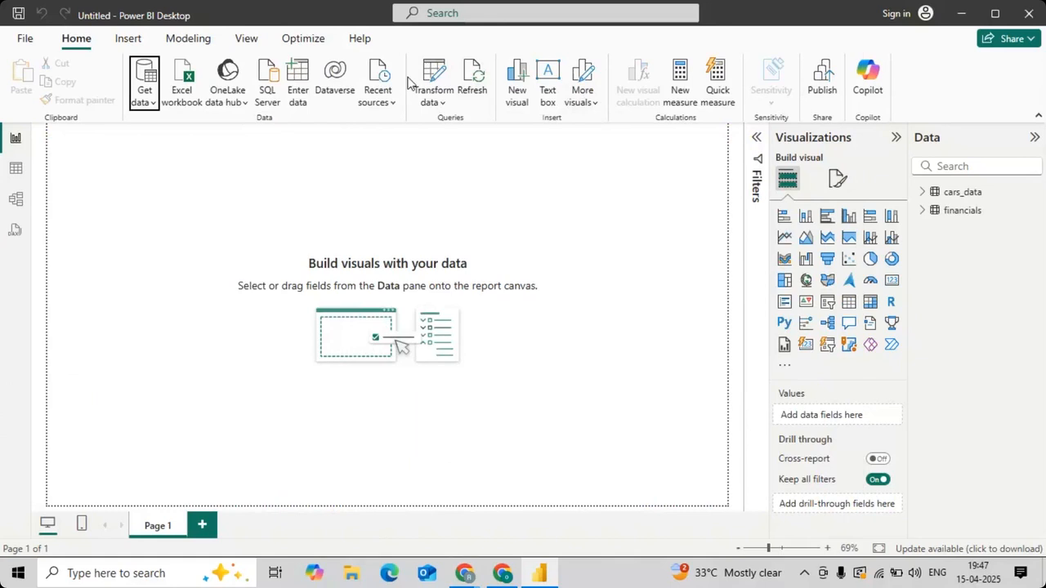
Step: Import manufacturers_data.csv from the Desktop as a Text/CSV source and load it into the model
{"action": "left_click", "coordinate": [140, 99]}
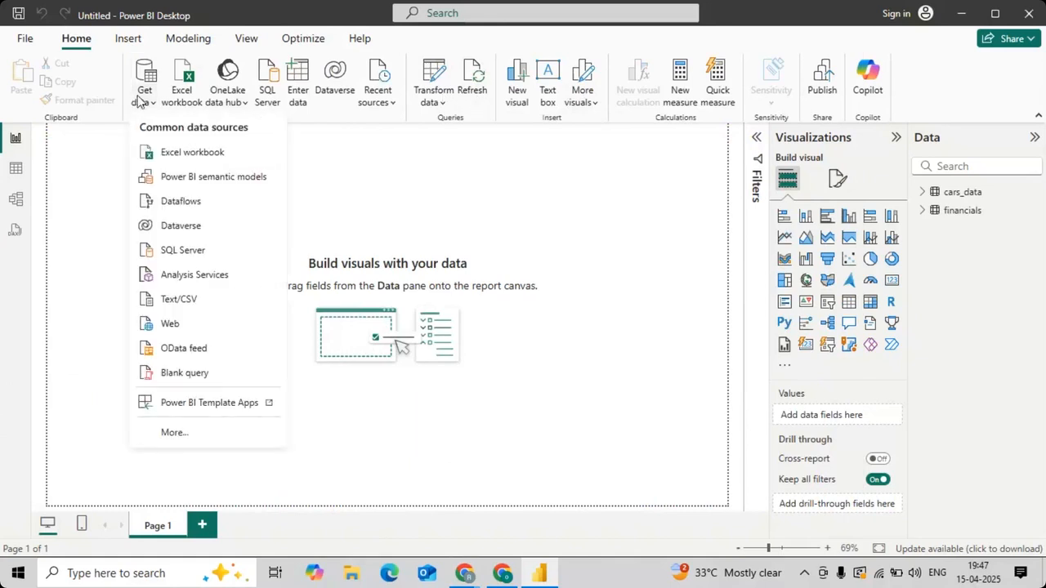
{"action": "left_click", "coordinate": [187, 300]}
{"action": "left_click", "coordinate": [355, 404]}
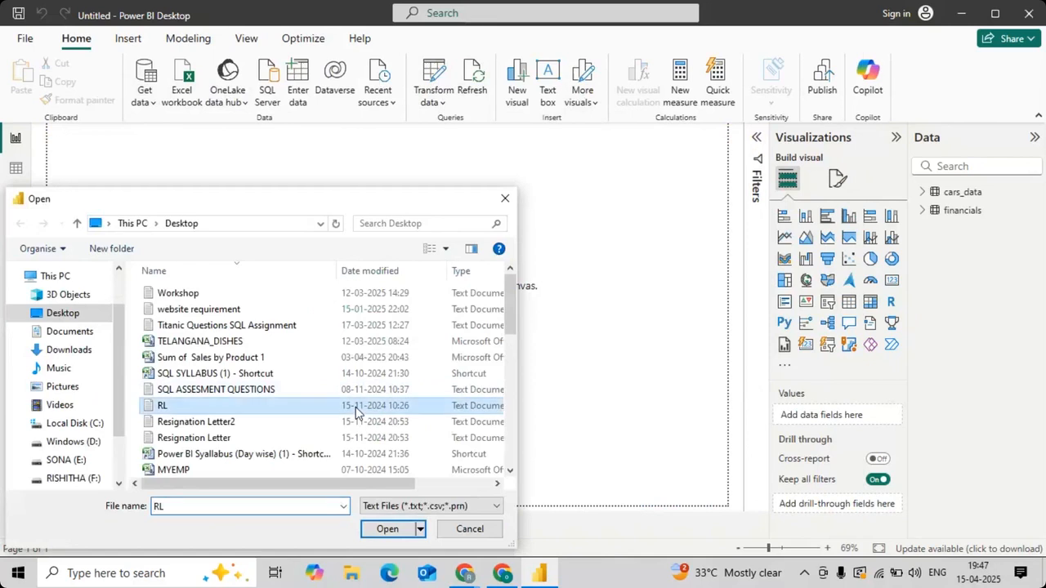
{"action": "scroll", "coordinate": [355, 407], "scroll_direction": "down", "scroll_amount": 1}
{"action": "scroll", "coordinate": [355, 407], "scroll_direction": "down", "scroll_amount": 7}
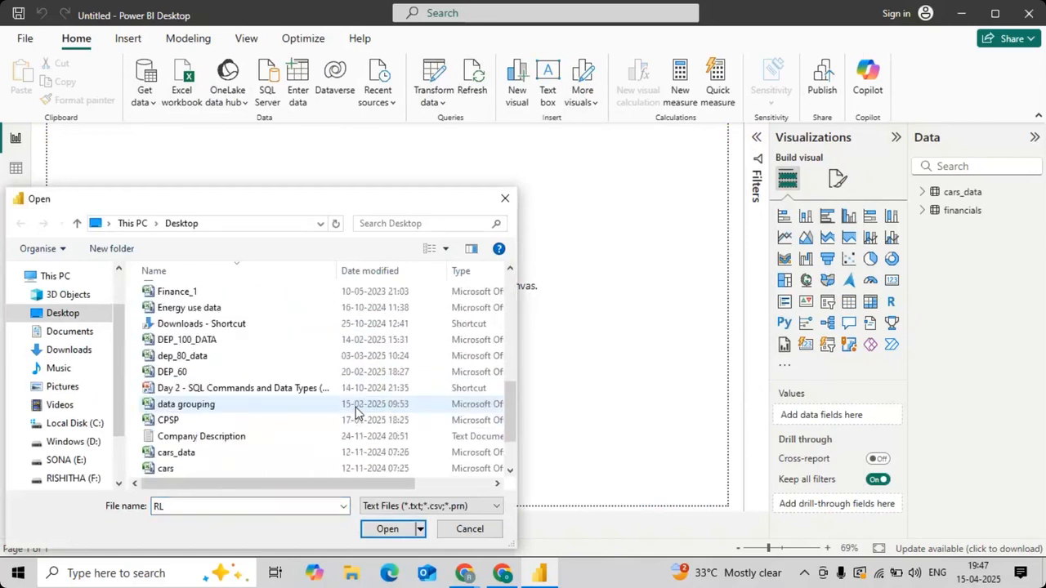
{"action": "left_click_drag", "start_coordinate": [205, 507], "coordinate": [143, 522]}
{"action": "type", "text": "MAN"}
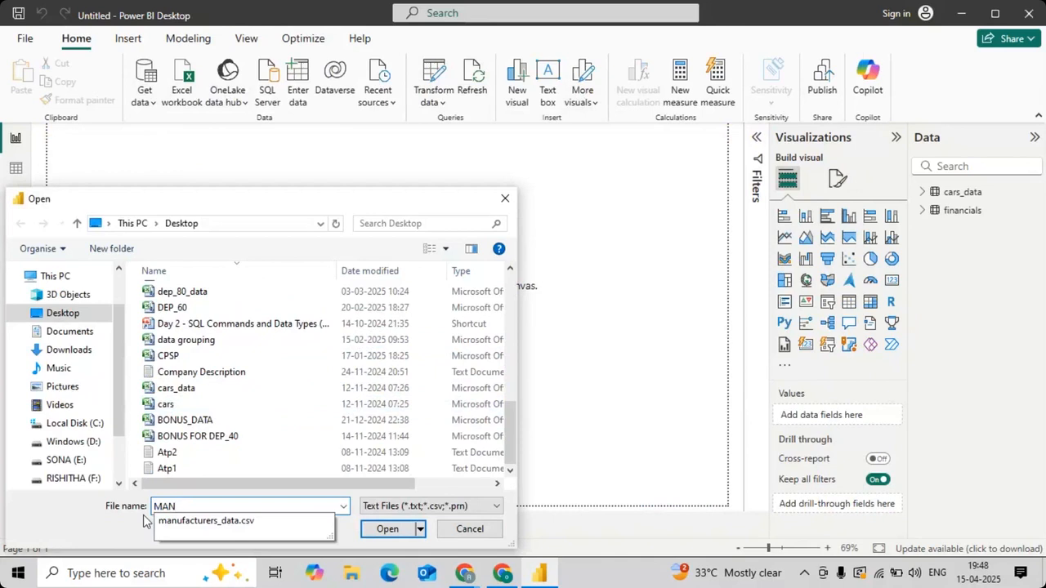
{"action": "left_click", "coordinate": [176, 524]}
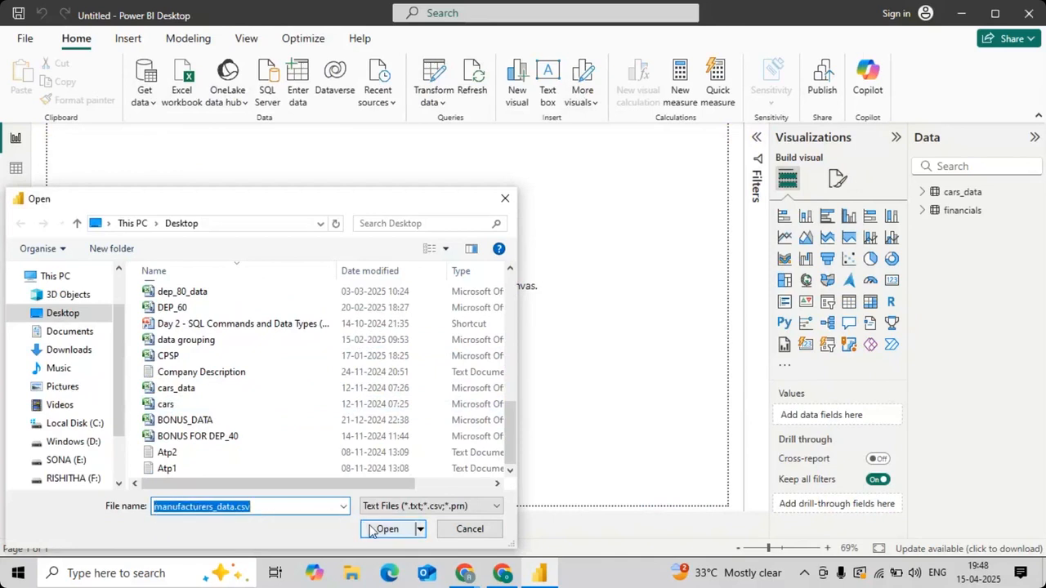
{"action": "left_click", "coordinate": [385, 530]}
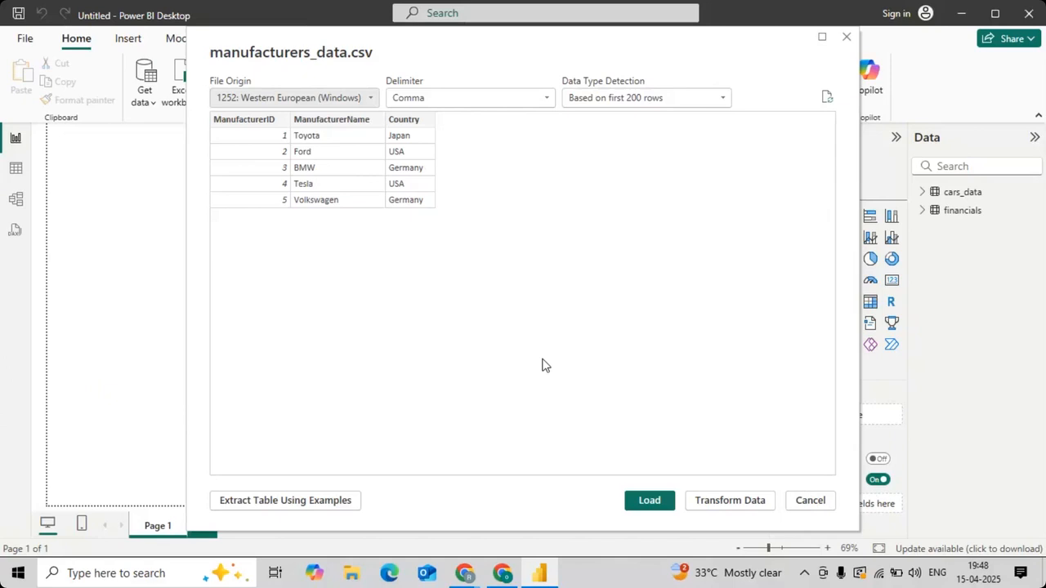
{"action": "left_click", "coordinate": [636, 504]}
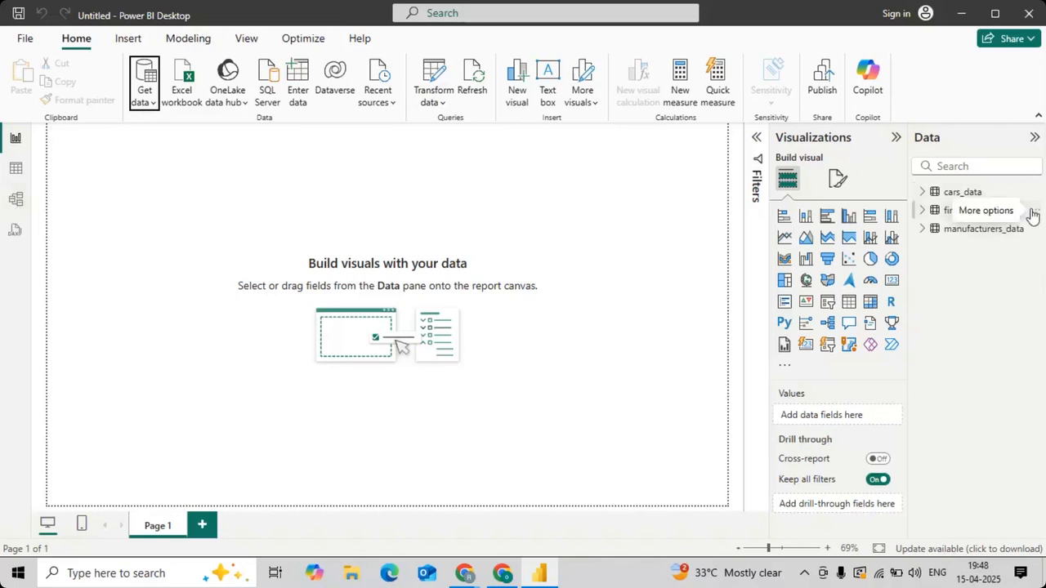
Step: Delete the financials table from the model
{"action": "left_click", "coordinate": [1033, 213]}
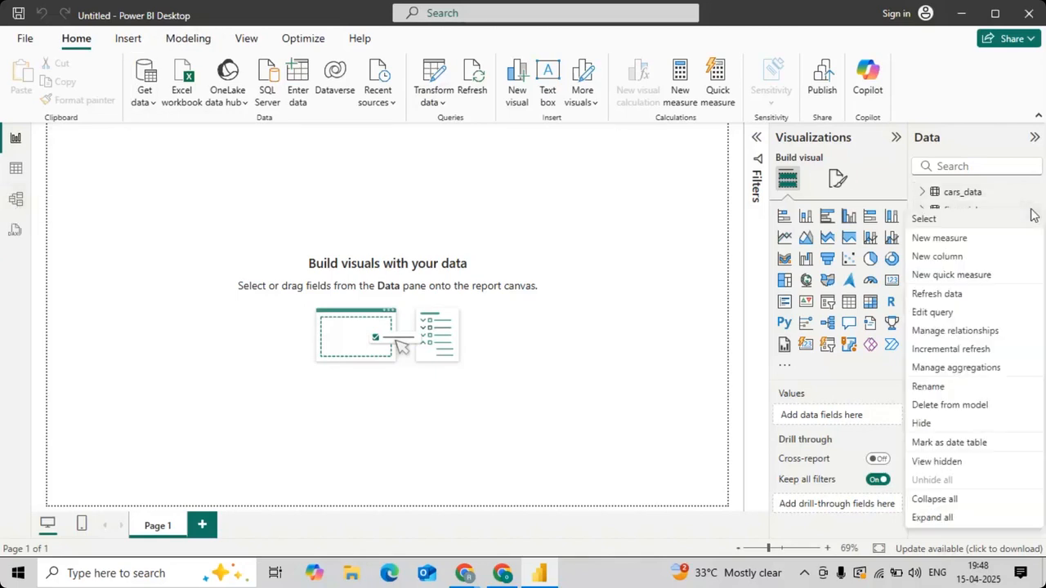
{"action": "left_click", "coordinate": [948, 405]}
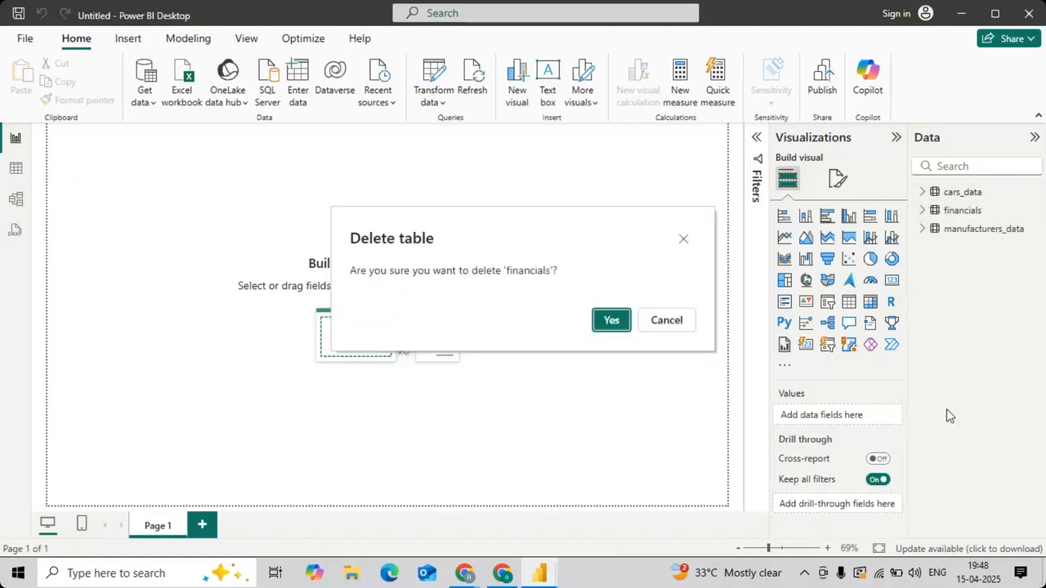
{"action": "left_click", "coordinate": [609, 320]}
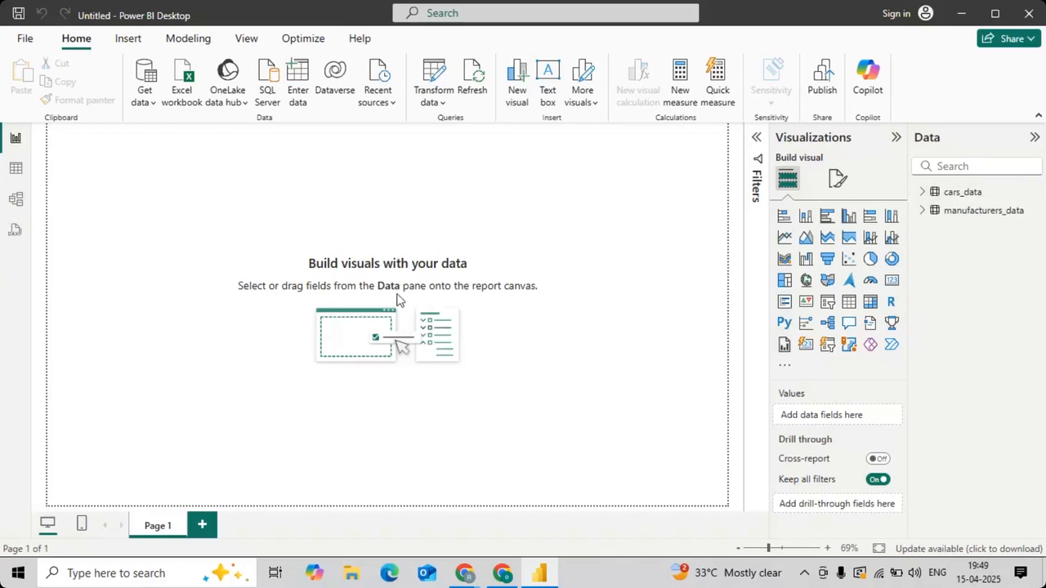
Step: Show the model diagram with the full canvas free and move the cars_data and manufacturers_data tables apart
{"action": "left_click", "coordinate": [16, 201]}
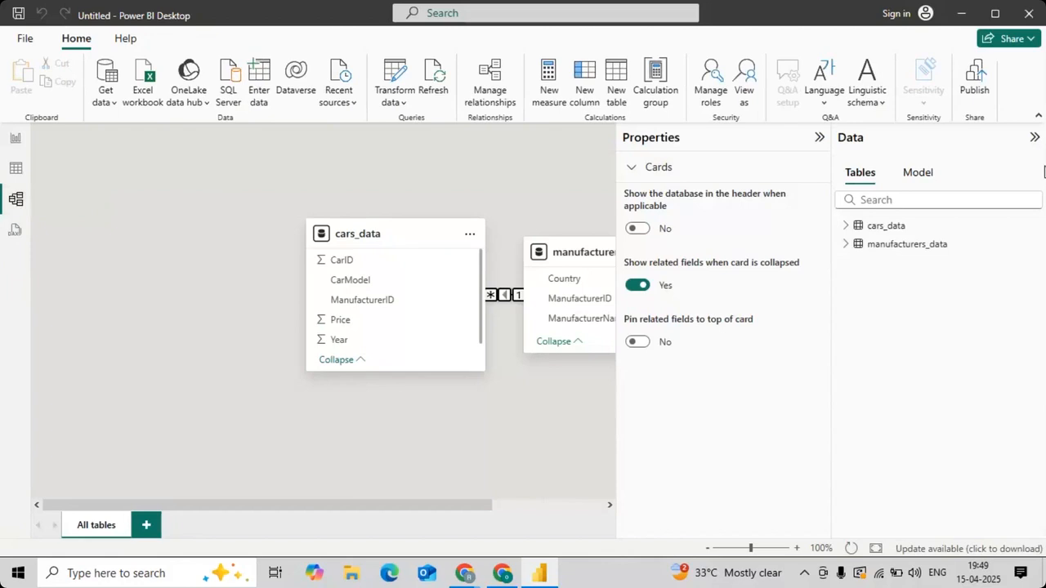
{"action": "left_click", "coordinate": [1032, 138]}
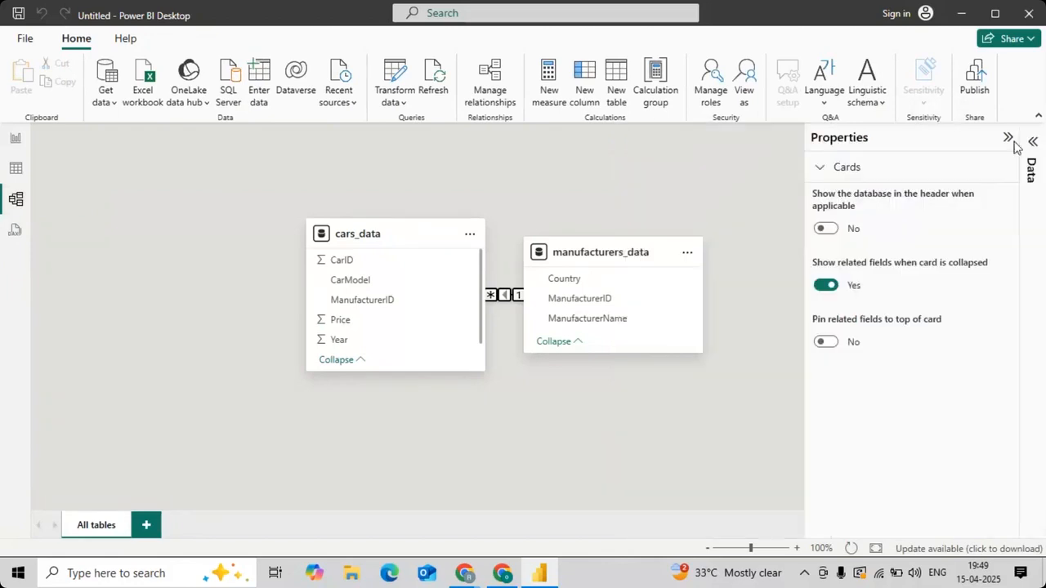
{"action": "left_click", "coordinate": [1007, 142]}
{"action": "left_click_drag", "start_coordinate": [350, 233], "coordinate": [182, 275]}
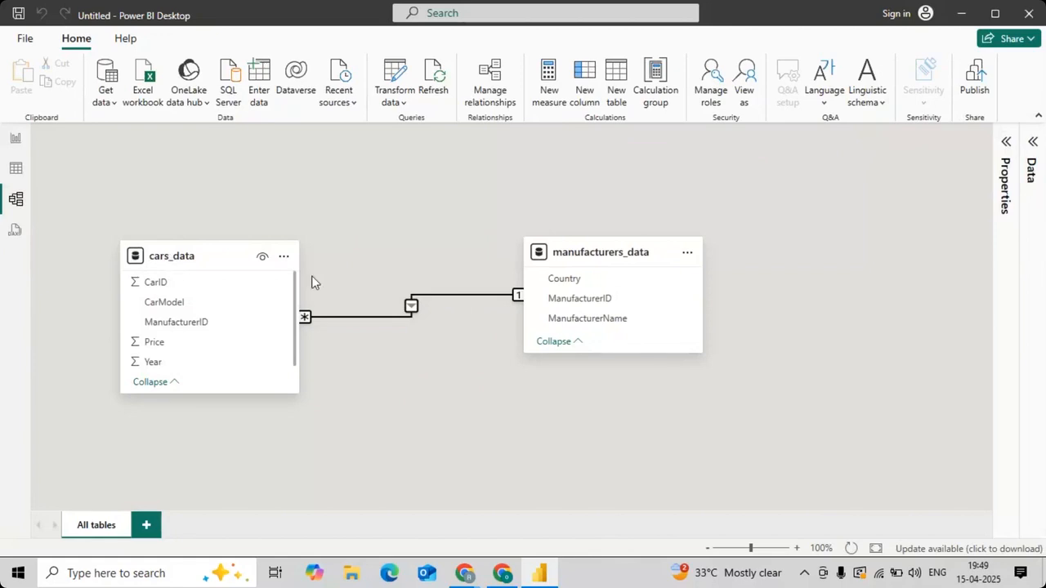
{"action": "left_click_drag", "start_coordinate": [598, 245], "coordinate": [756, 271]}
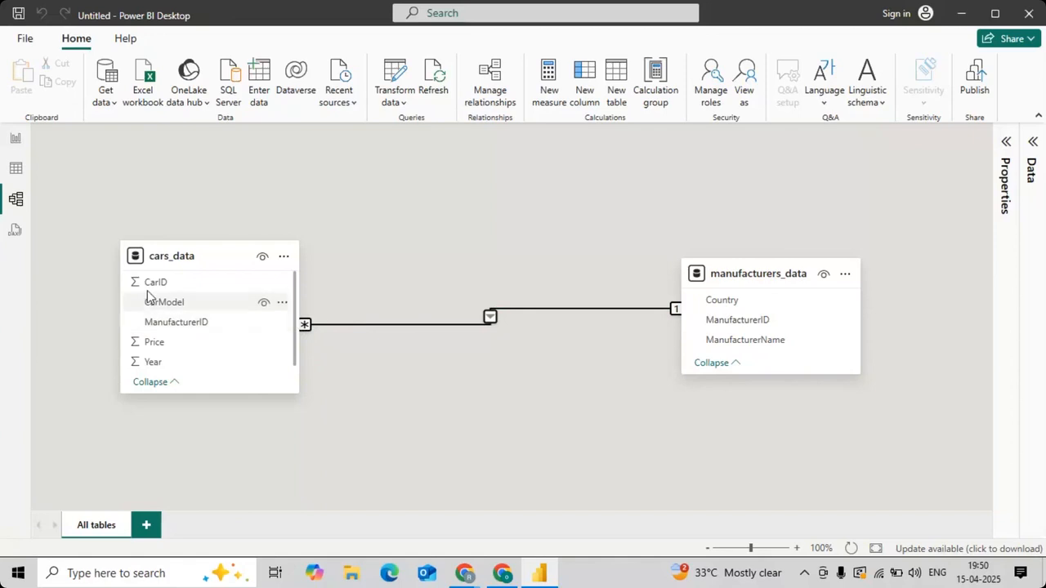
Step: Examine the rows of cars_data and manufacturers_data in table view, comparing their ManufacturerID columns
{"action": "left_click", "coordinate": [16, 170]}
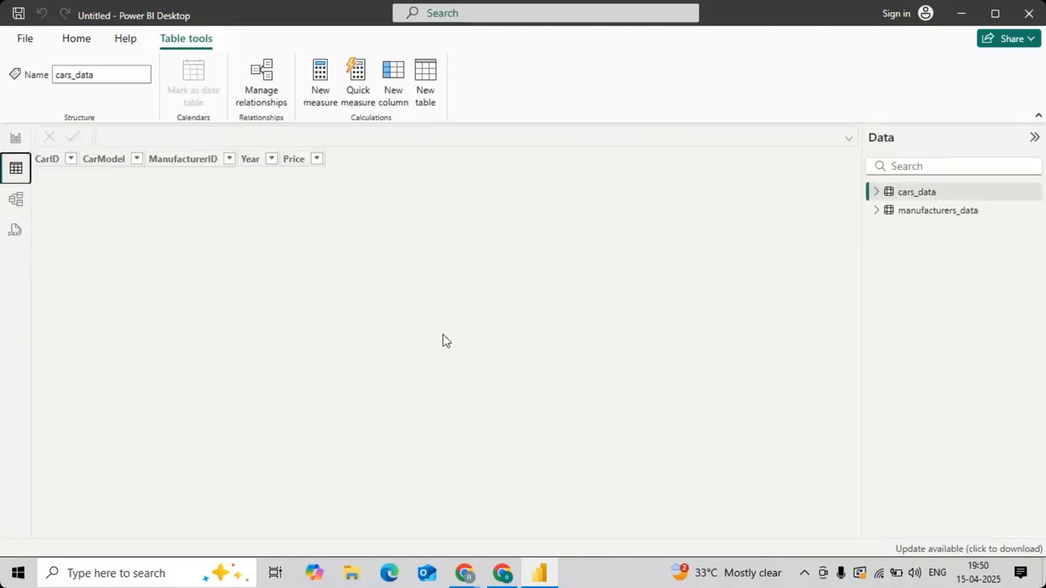
{"action": "left_click", "coordinate": [940, 212]}
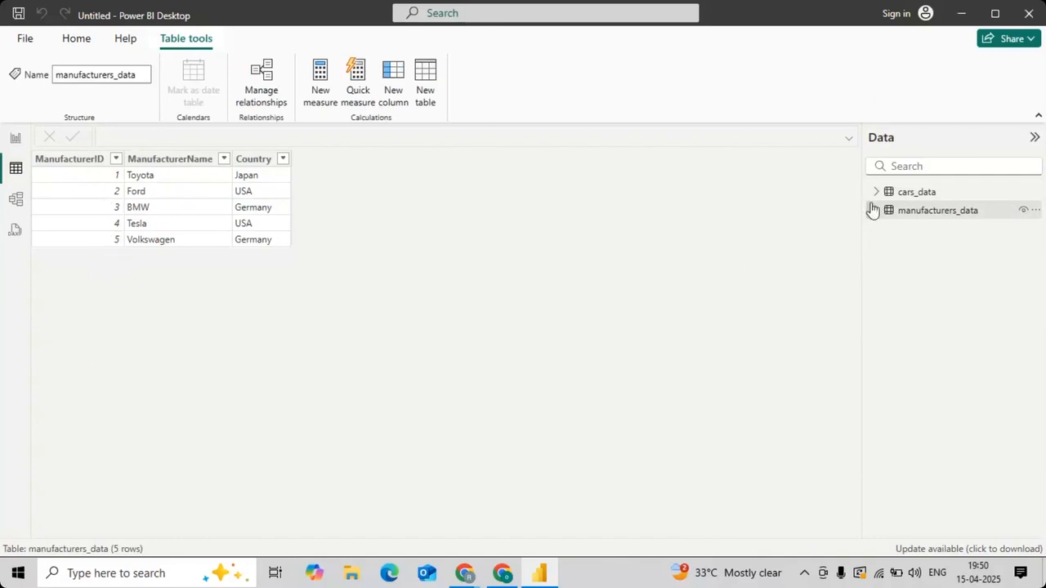
{"action": "left_click", "coordinate": [920, 192]}
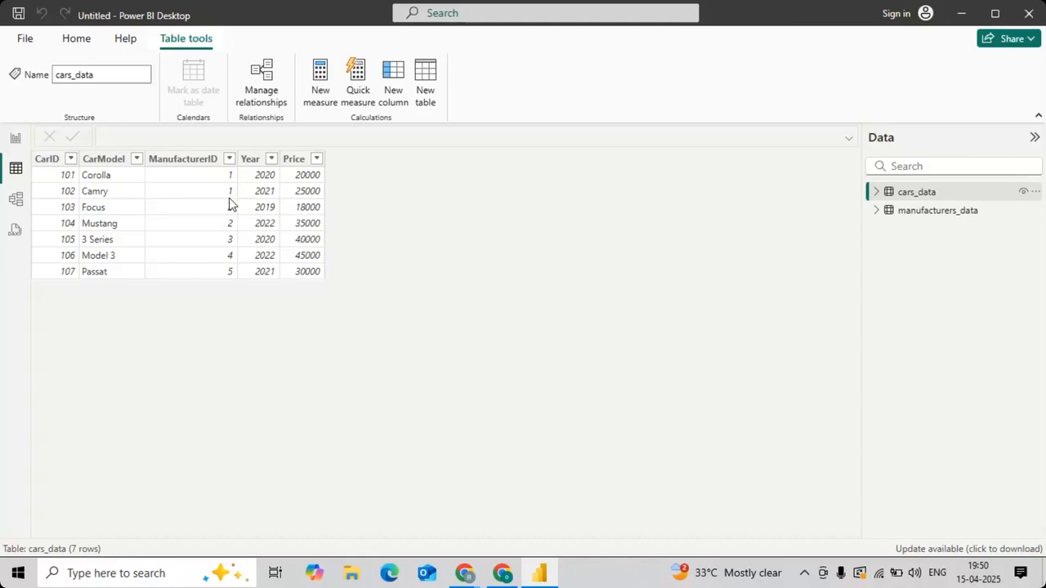
{"action": "left_click", "coordinate": [227, 165]}
{"action": "left_click", "coordinate": [903, 216]}
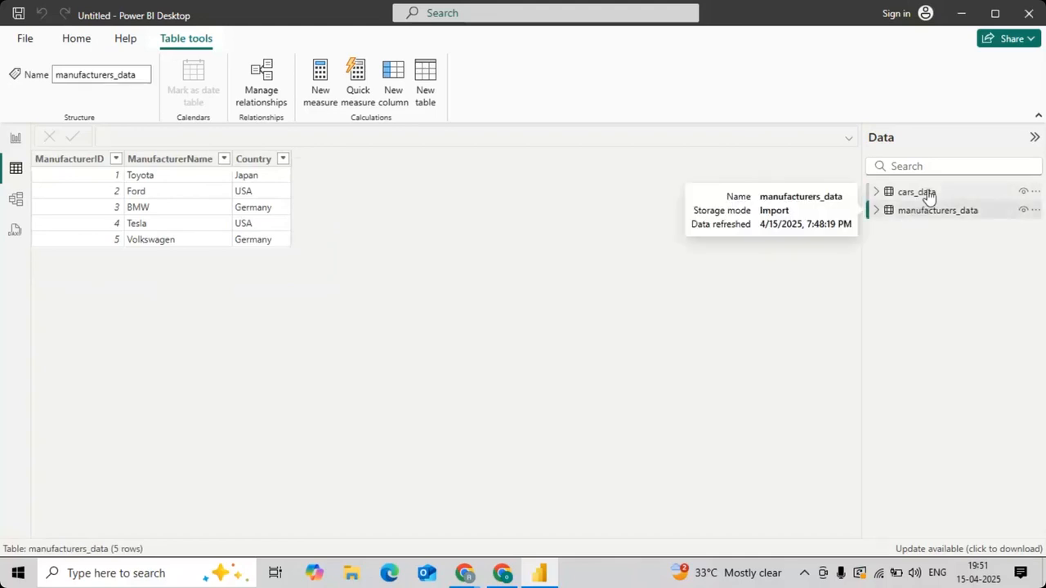
{"action": "left_click", "coordinate": [925, 194]}
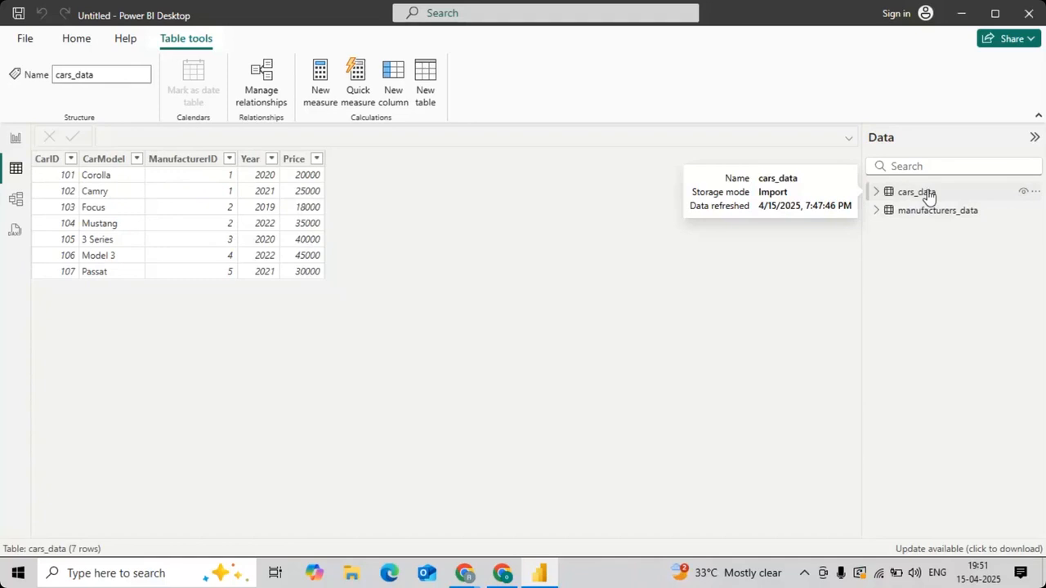
{"action": "left_click", "coordinate": [917, 192]}
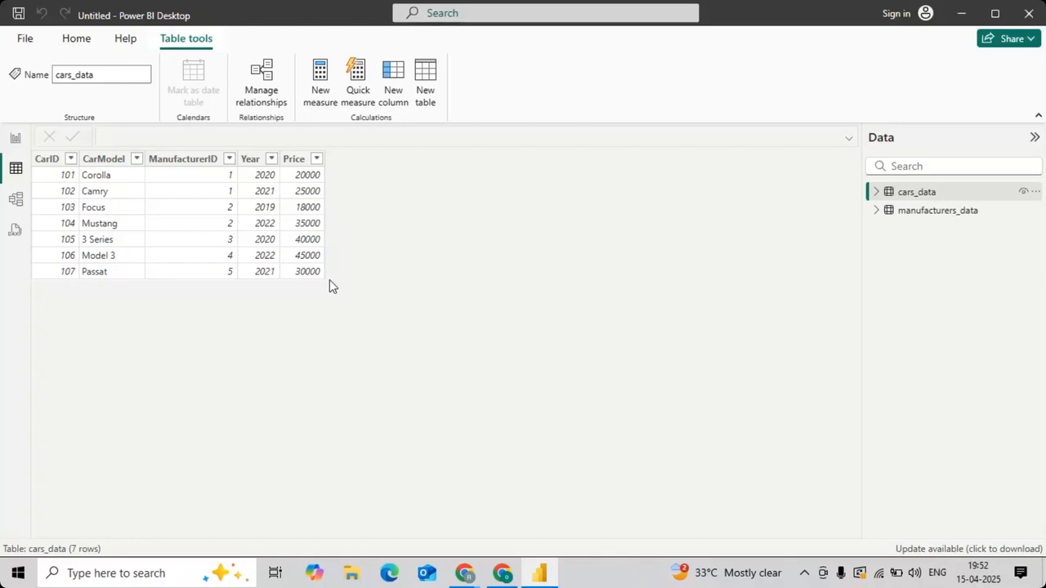
{"action": "left_click", "coordinate": [950, 213]}
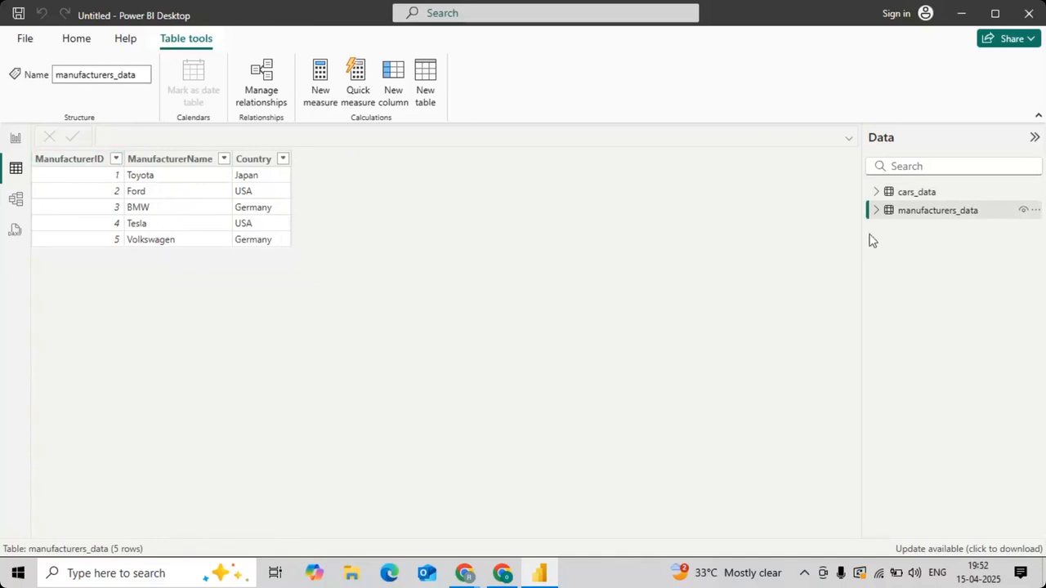
Step: Start a new calculated column in the cars_data table and name it Manufacturer_name
{"action": "left_click", "coordinate": [918, 195]}
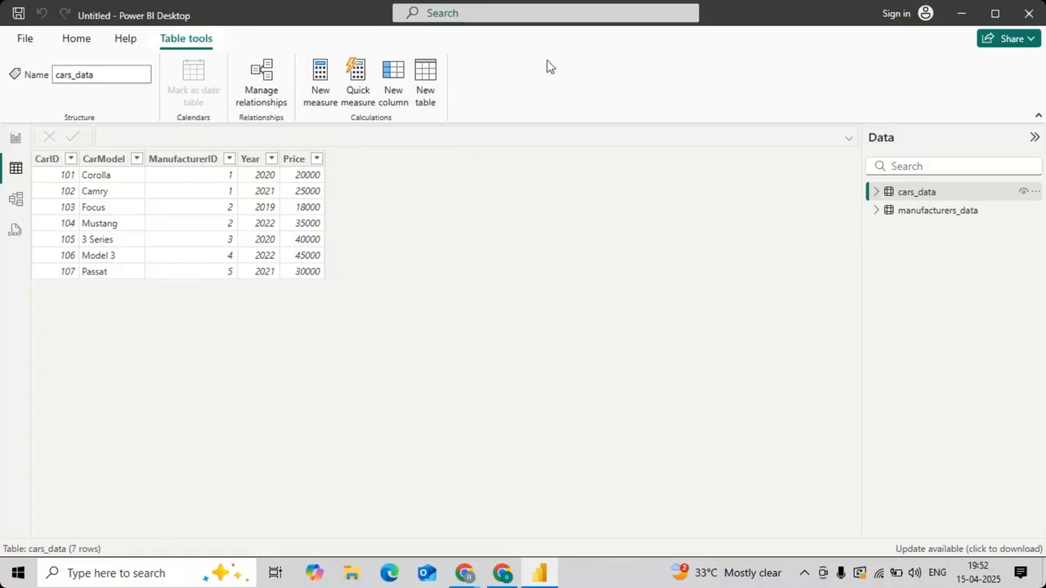
{"action": "left_click", "coordinate": [400, 106]}
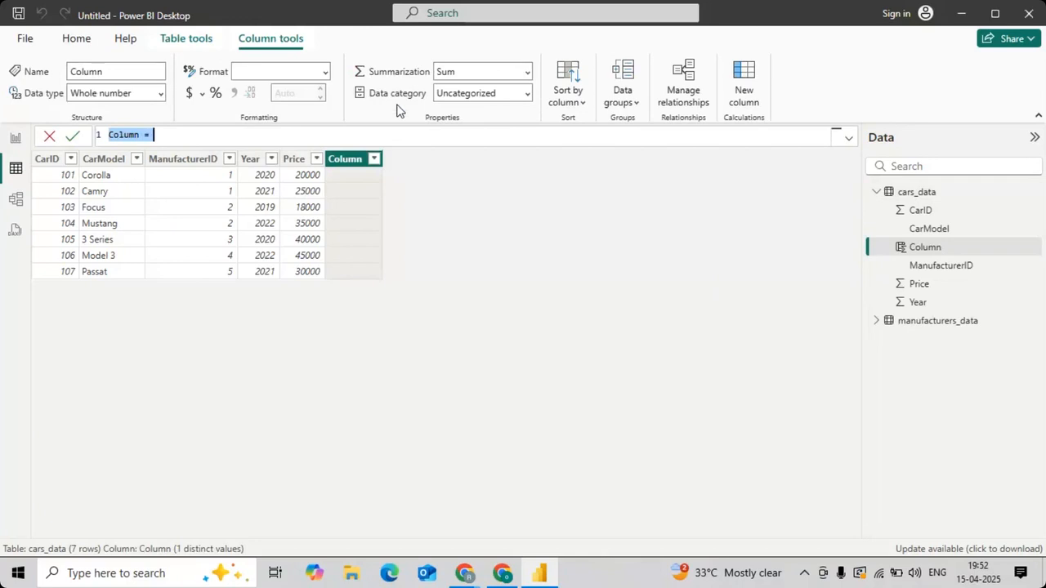
{"action": "type", "text": "M"}
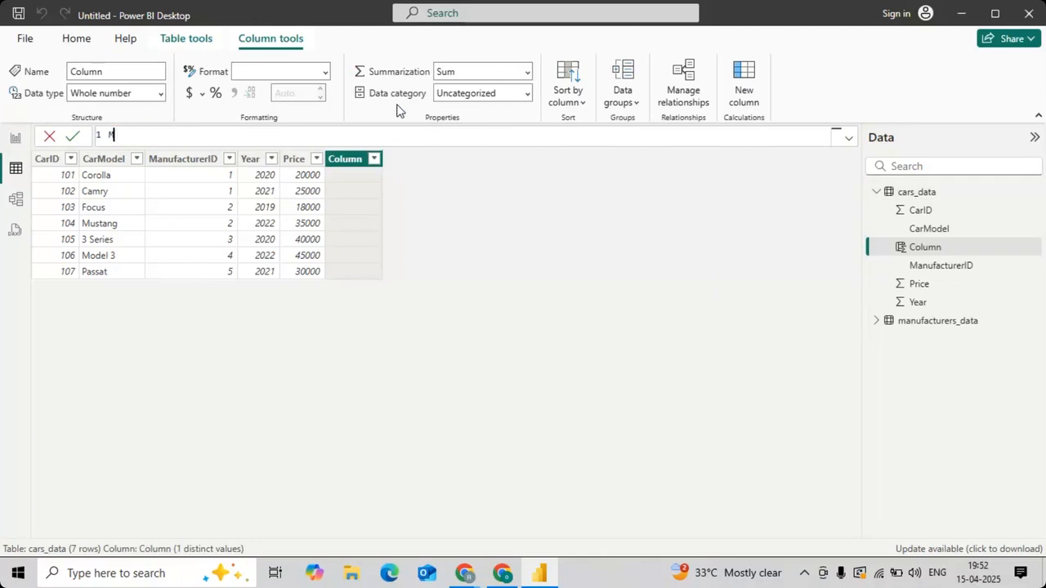
{"action": "type", "text": "anufacturer_nme"}
{"action": "key", "text": "BackSpace"}
{"action": "key", "text": "BackSpace"}
{"action": "key", "text": "BackSpace"}
{"action": "type", "text": "ame = relate"}
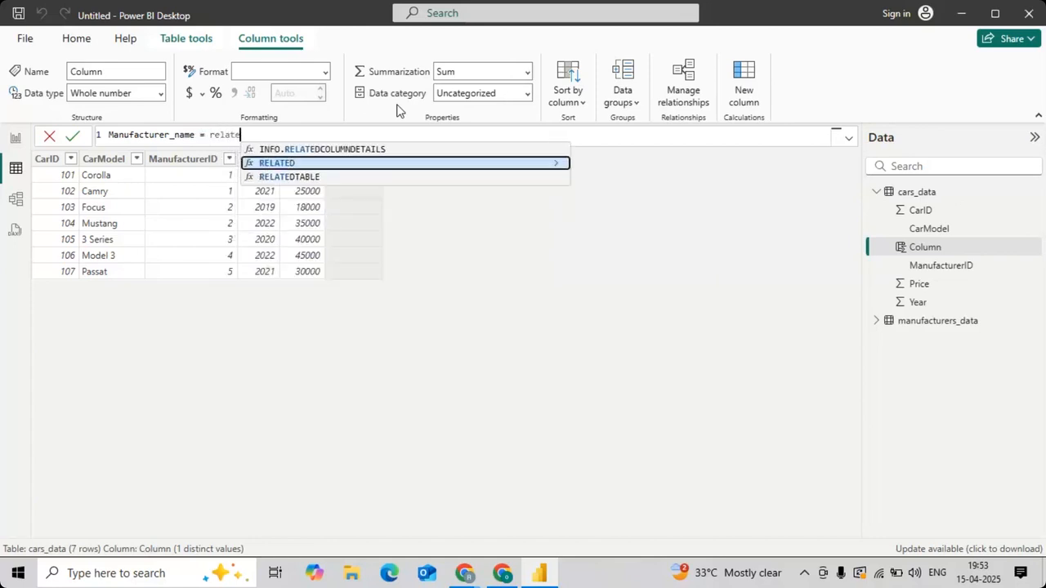
Step: Define the Manufacturer_name column as RELATED(manufacturers_data[ManufacturerName]) and commit the formula
{"action": "key", "text": "Tab"}
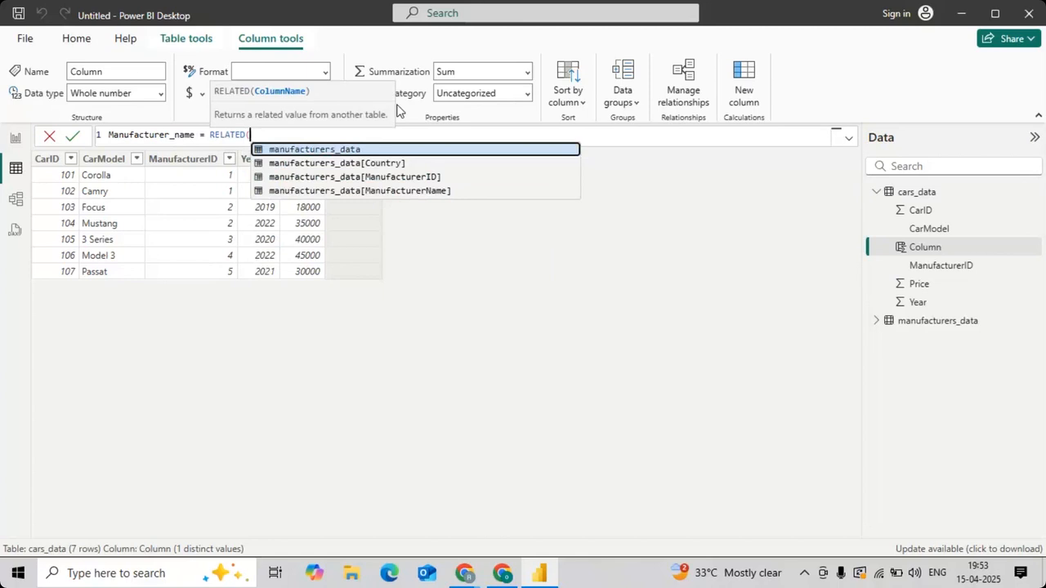
{"action": "key", "text": "Down"}
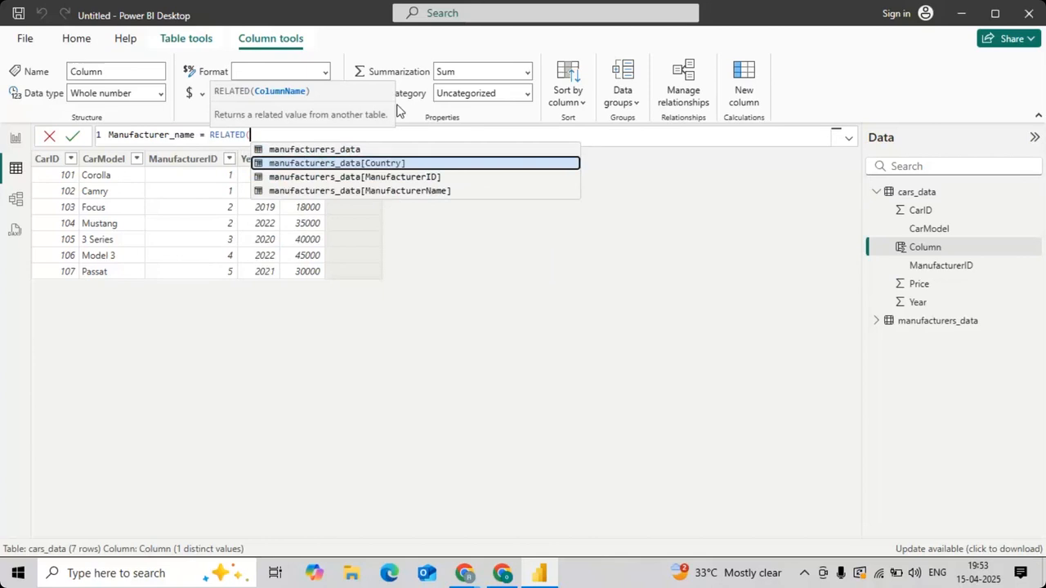
{"action": "key", "text": "Down"}
{"action": "key", "text": "Down"}
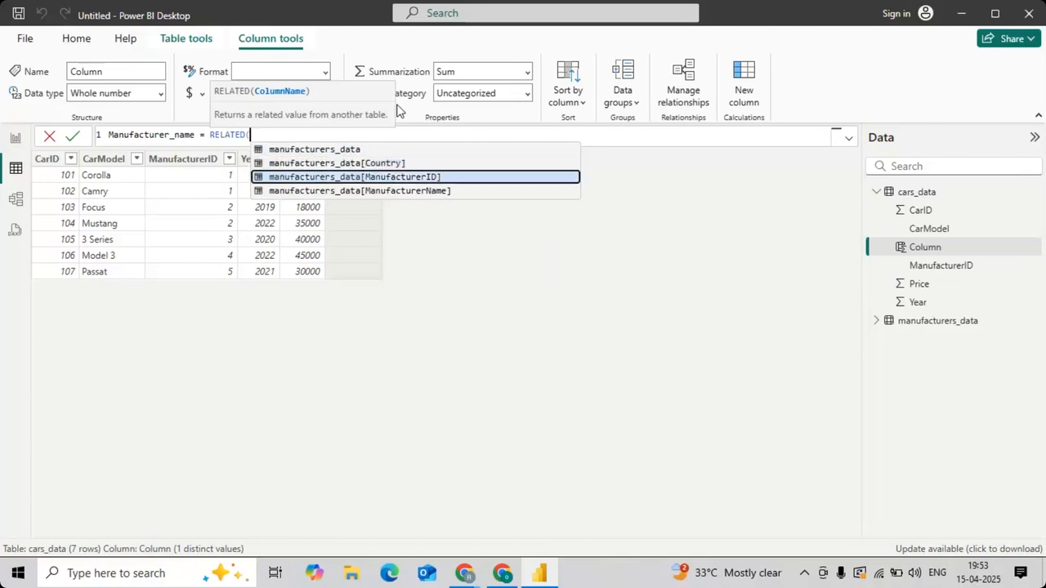
{"action": "key", "text": "Tab"}
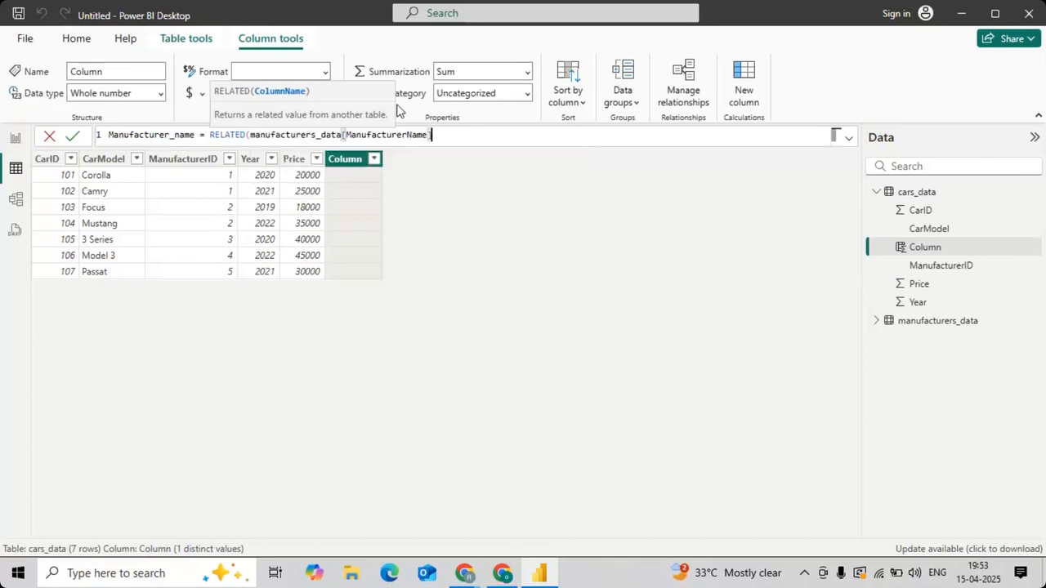
{"action": "type", "text": ")"}
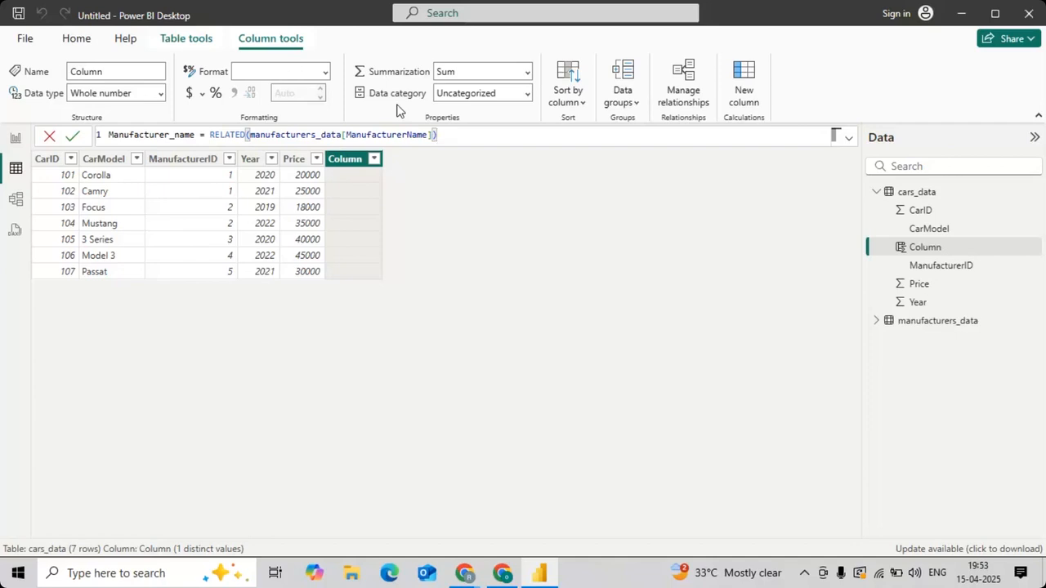
{"action": "key", "text": "Return"}
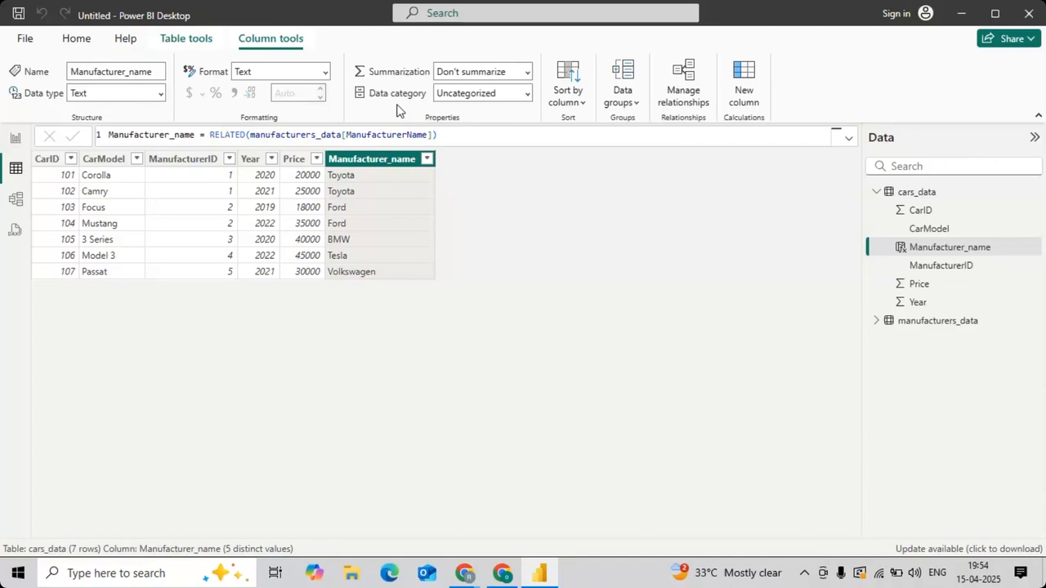
Step: Delete the relationship between cars_data and manufacturers_data, and check the Manufacturer_name column in the cars_data rows
{"action": "left_click", "coordinate": [15, 200]}
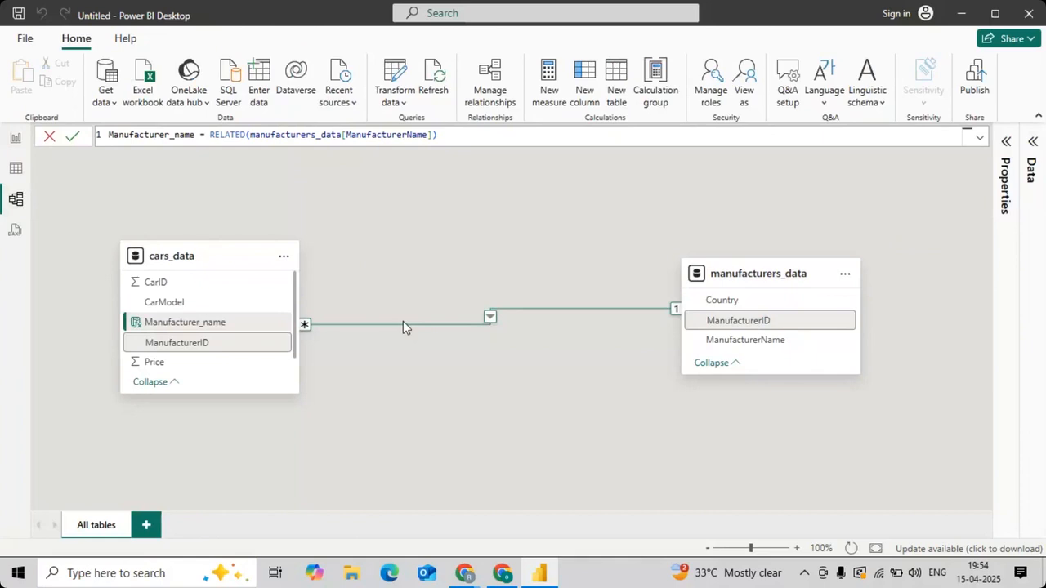
{"action": "left_click", "coordinate": [16, 168]}
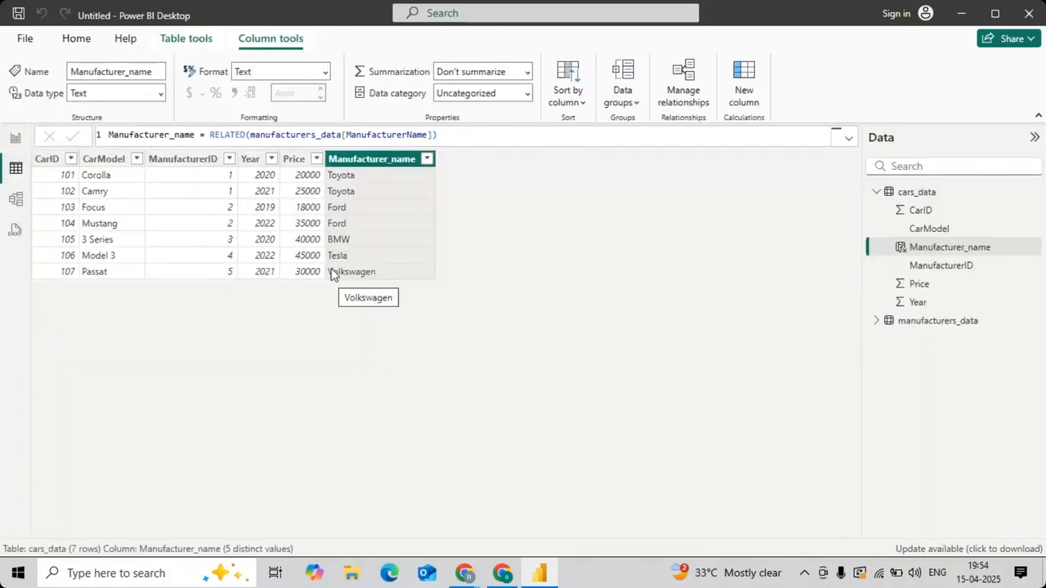
{"action": "left_click", "coordinate": [16, 199]}
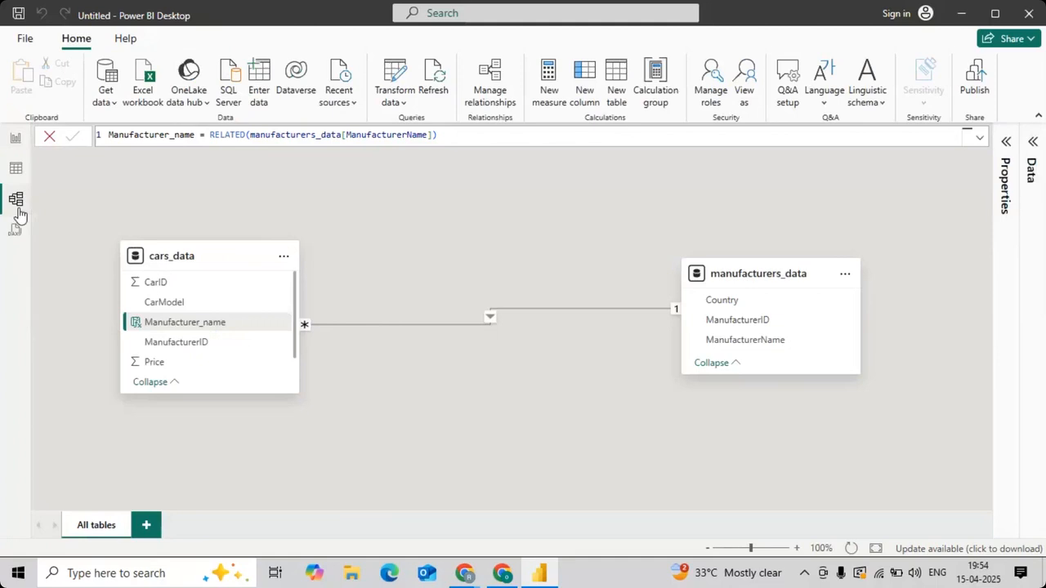
{"action": "right_click", "coordinate": [439, 327]}
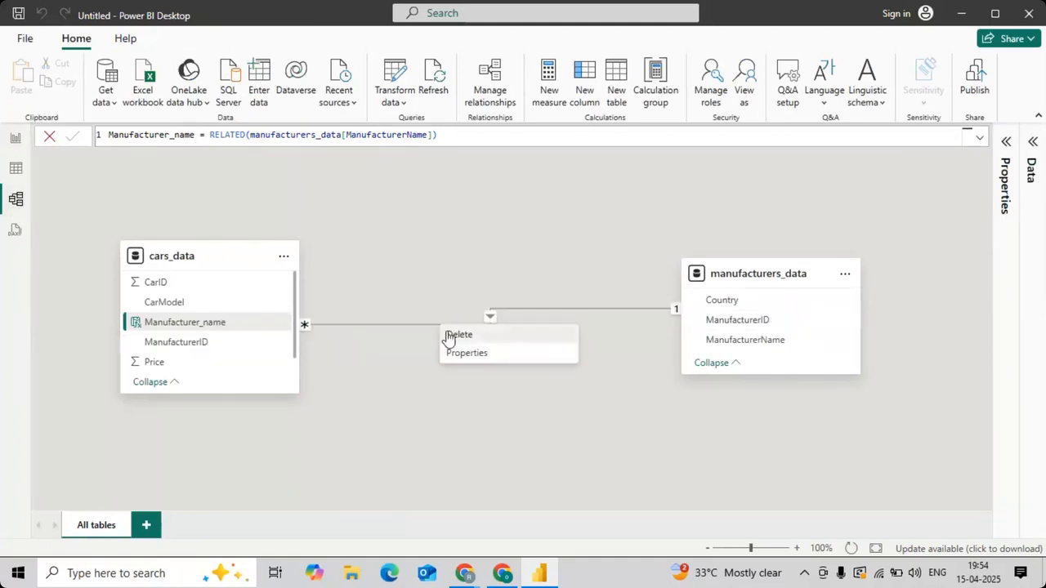
{"action": "left_click", "coordinate": [457, 335]}
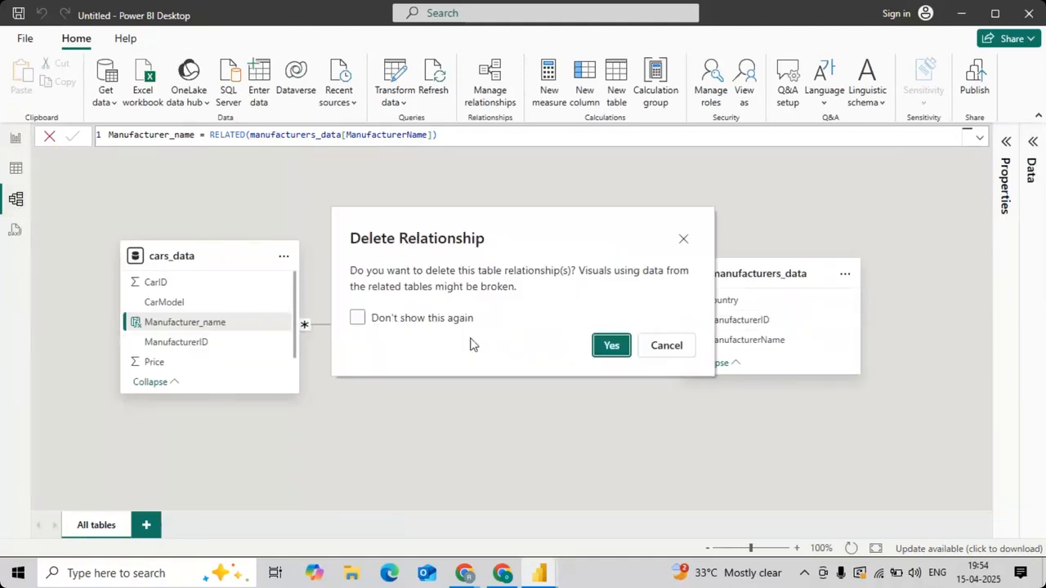
{"action": "left_click", "coordinate": [611, 346]}
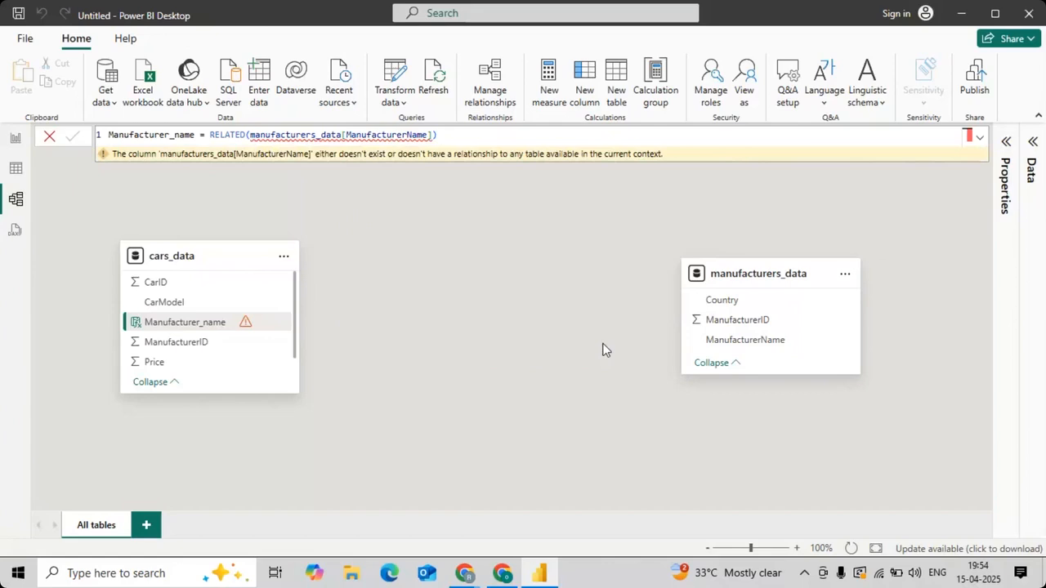
{"action": "mouse_move", "coordinate": [316, 135]}
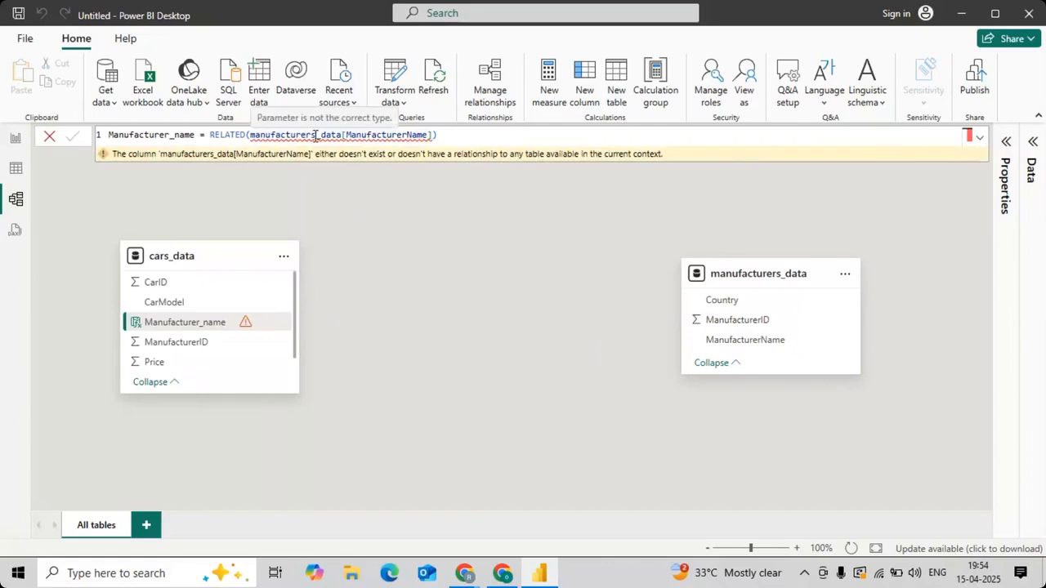
{"action": "left_click", "coordinate": [15, 172]}
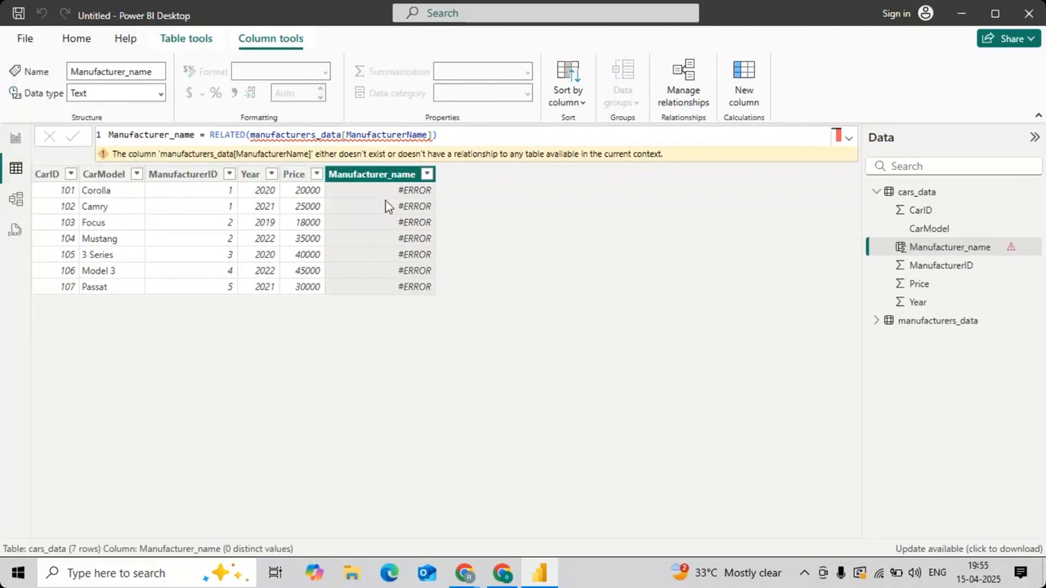
Step: Create an active one-to-many relationship from manufacturers_data to cars_data on ManufacturerID with single cross-filter direction, and check the Manufacturer_name column
{"action": "left_click", "coordinate": [15, 198]}
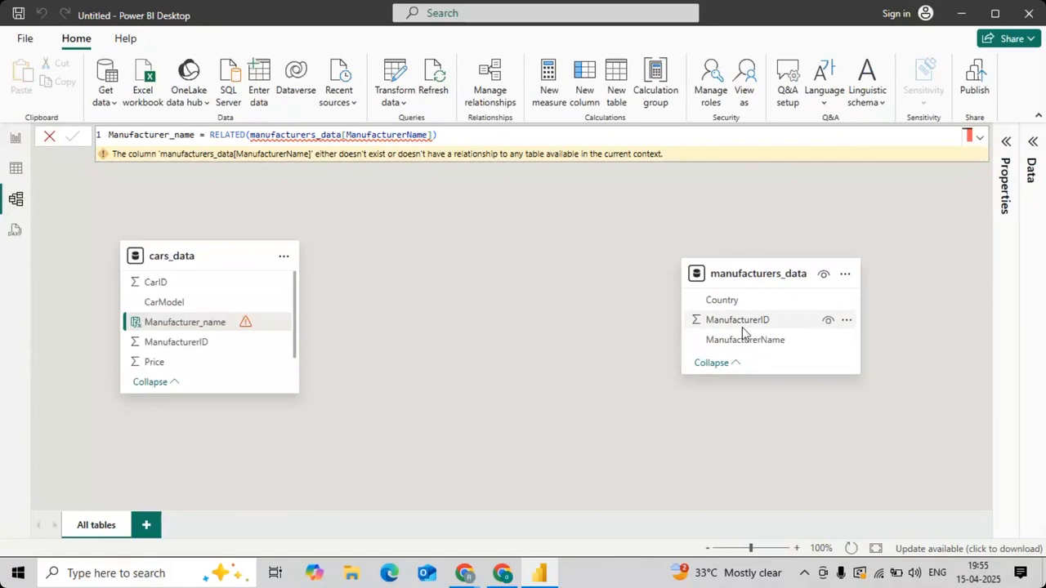
{"action": "left_click_drag", "start_coordinate": [736, 326], "coordinate": [206, 350]}
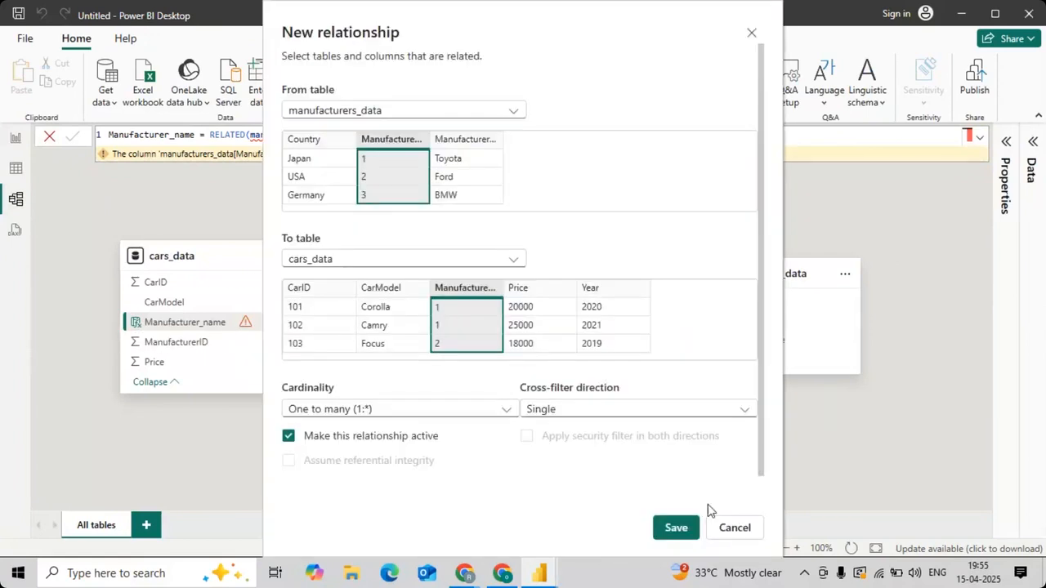
{"action": "left_click", "coordinate": [676, 528]}
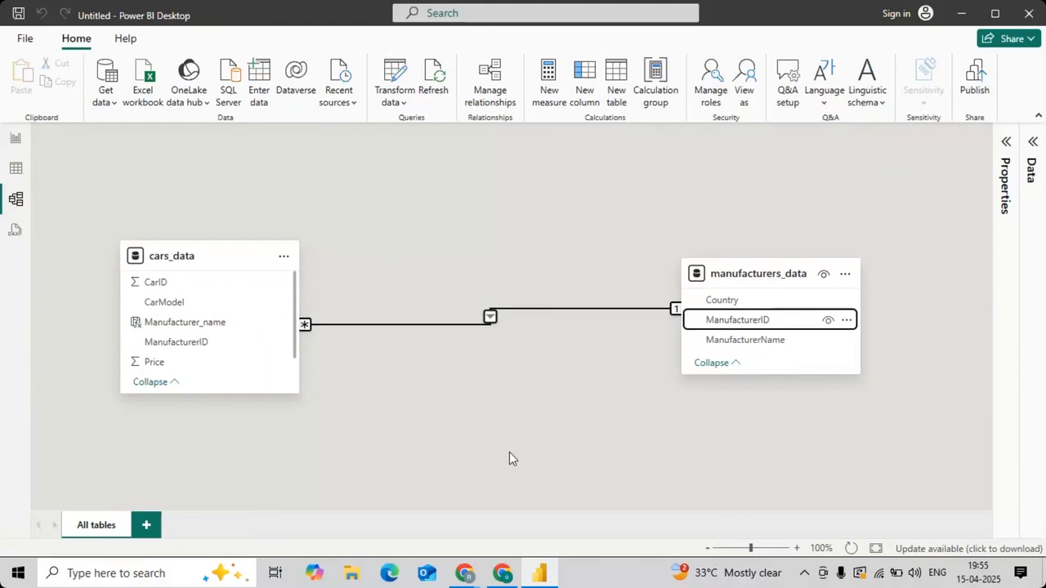
{"action": "left_click", "coordinate": [17, 174]}
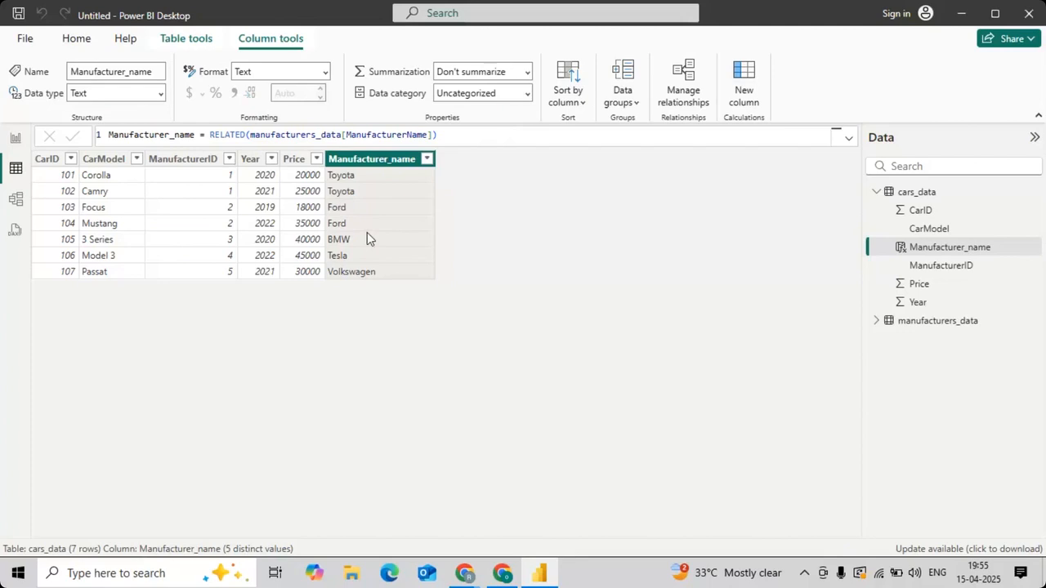
Step: Remove the recreated ManufacturerID relationship from the model and return to the cars_data rows
{"action": "left_click", "coordinate": [13, 209]}
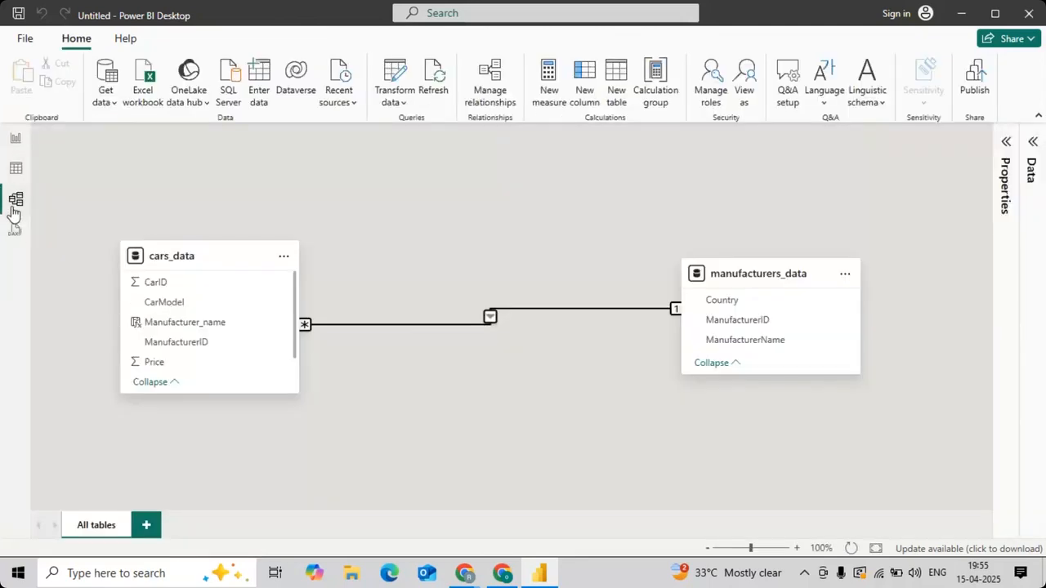
{"action": "right_click", "coordinate": [392, 328]}
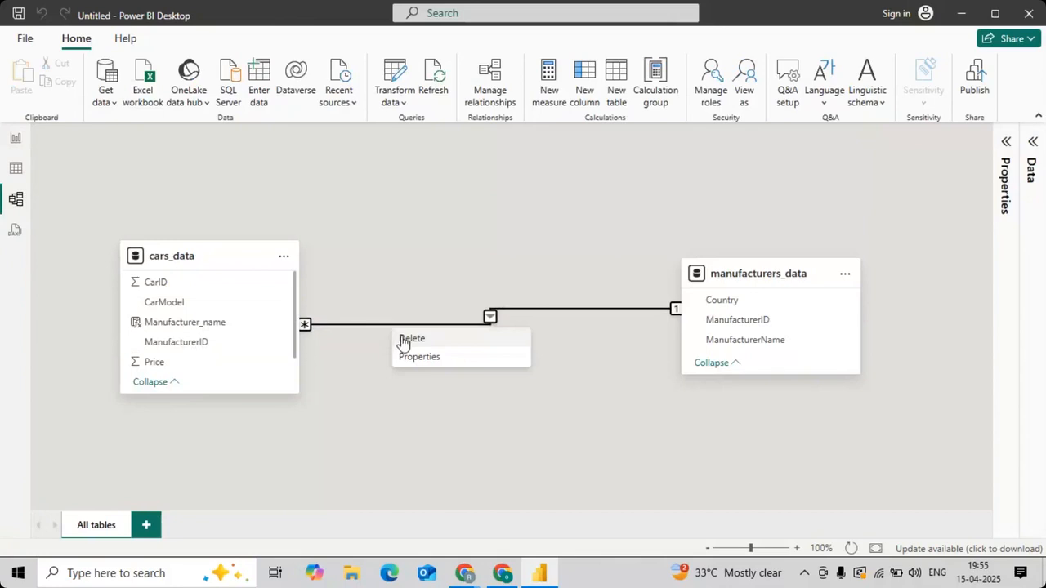
{"action": "left_click", "coordinate": [404, 339]}
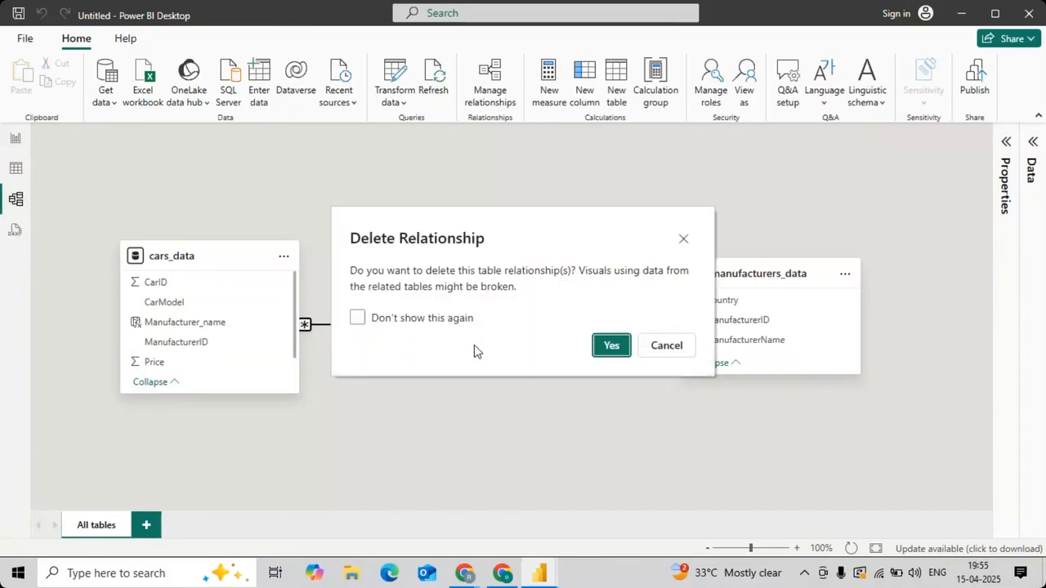
{"action": "left_click", "coordinate": [608, 345]}
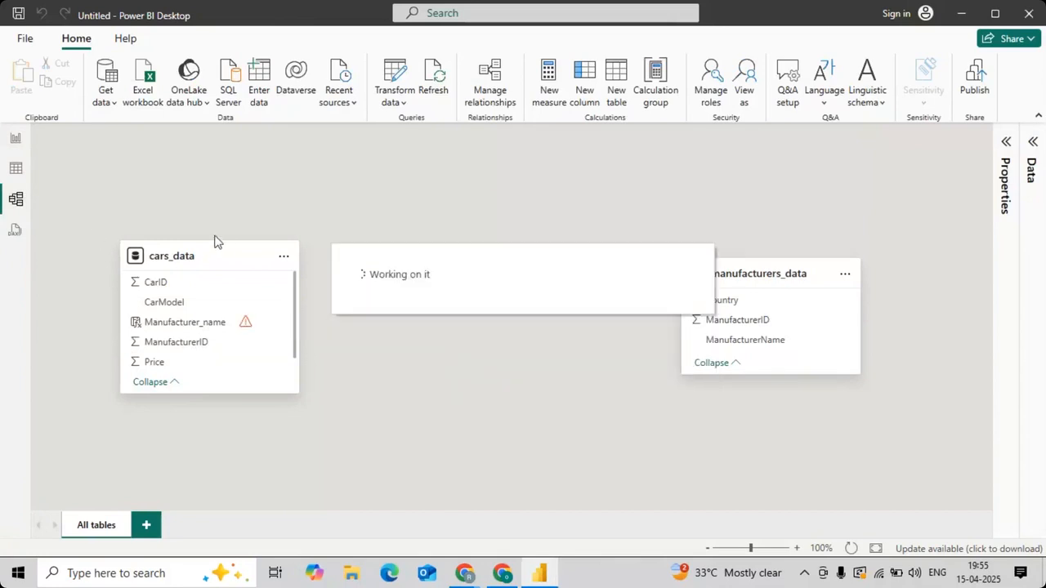
{"action": "left_click", "coordinate": [12, 173]}
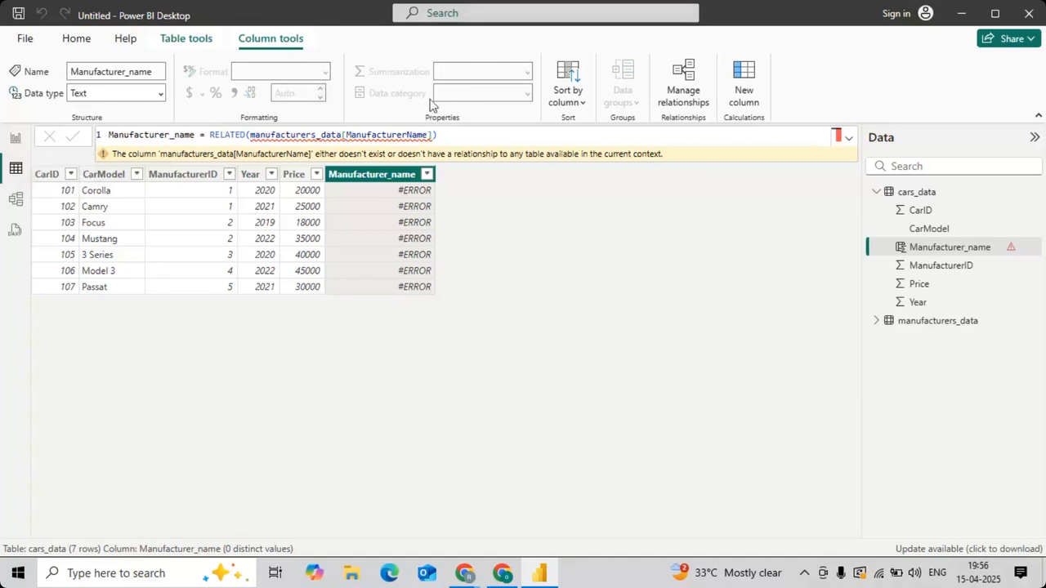
Step: Start another calculated column in cars_data and name it manufacturer_name_1
{"action": "left_click", "coordinate": [193, 37]}
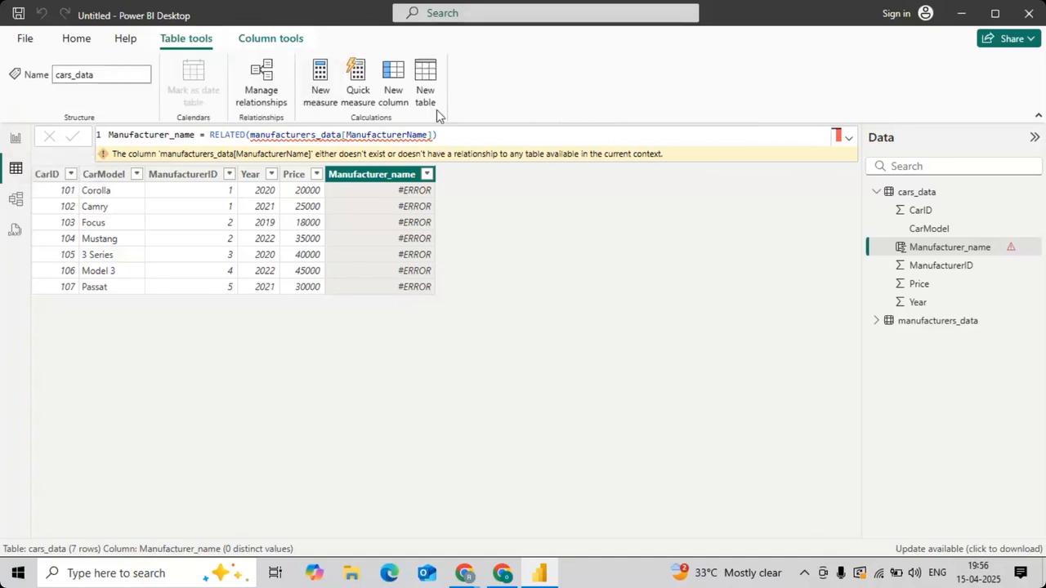
{"action": "left_click", "coordinate": [387, 88]}
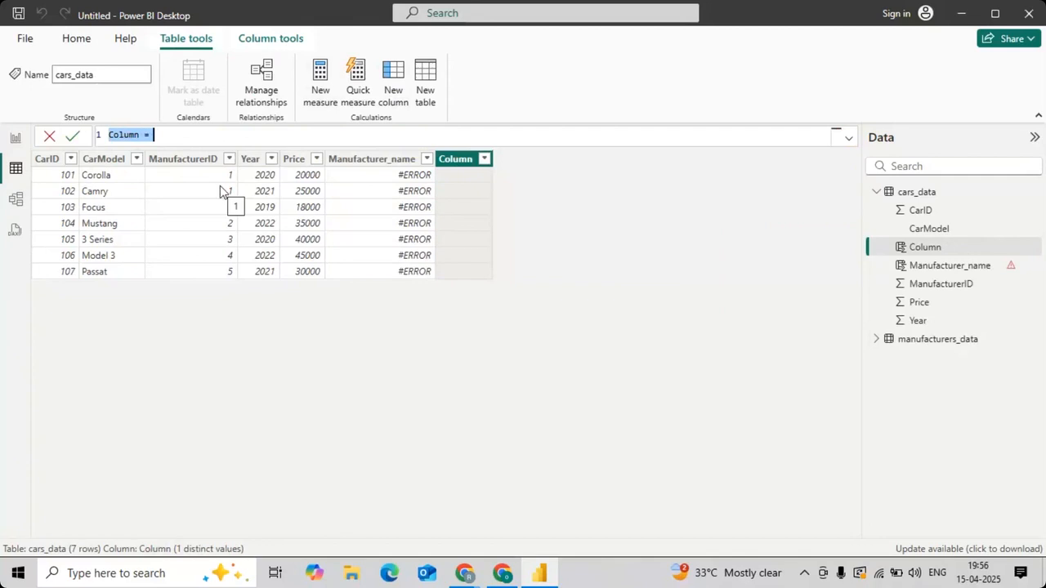
{"action": "type", "text": "manufacturer"}
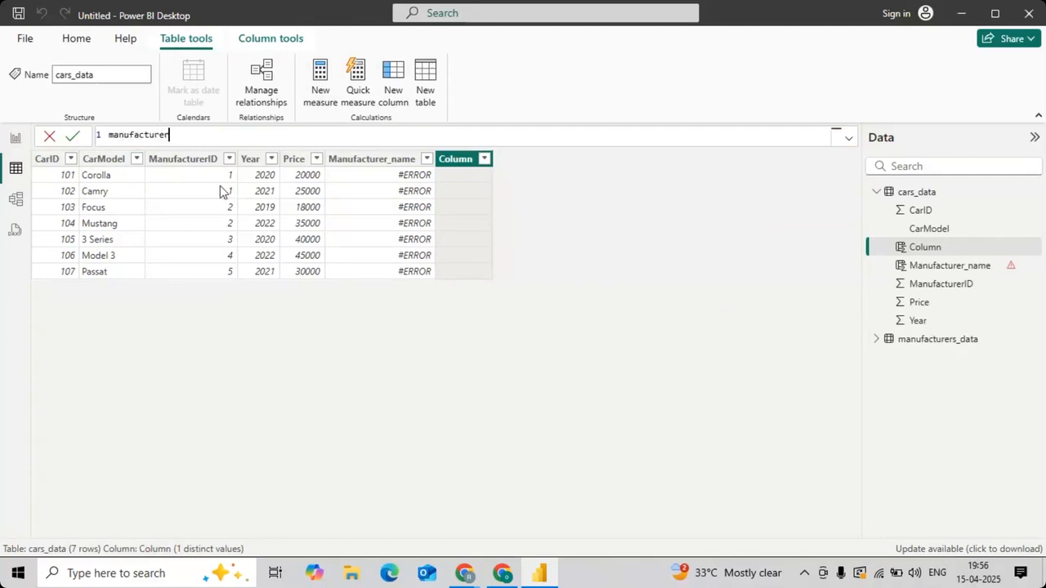
{"action": "type", "text": "_name"}
{"action": "key", "text": "BackSpace"}
{"action": "type", "text": "_1 ="}
Step: Begin the manufacturer_name_1 formula with LOOKUPVALUE, using manufacturers_data[ManufacturerName] as the result column
{"action": "type", "text": "look"}
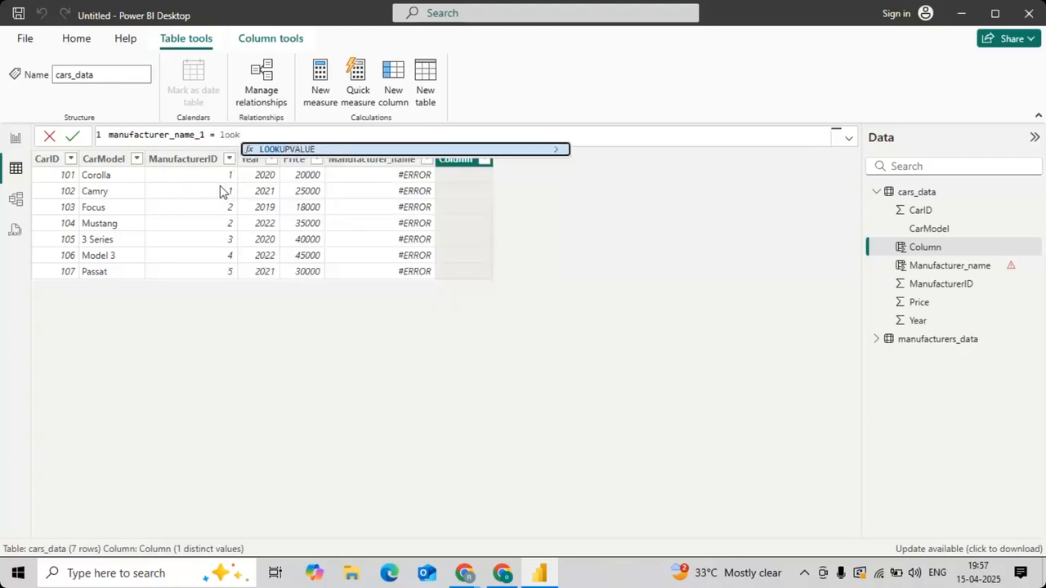
{"action": "key", "text": "Tab"}
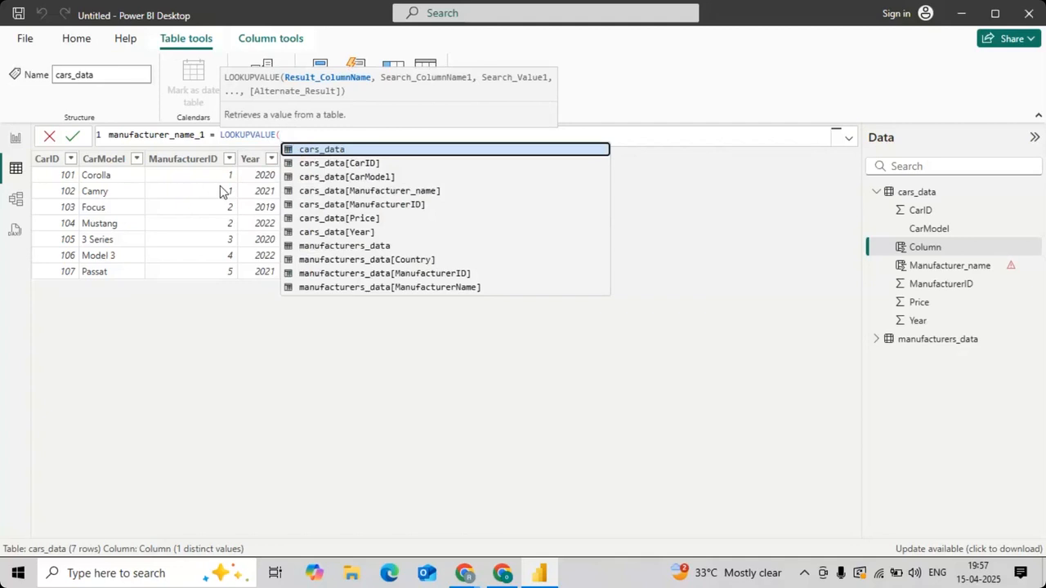
{"action": "type", "text": "manu"}
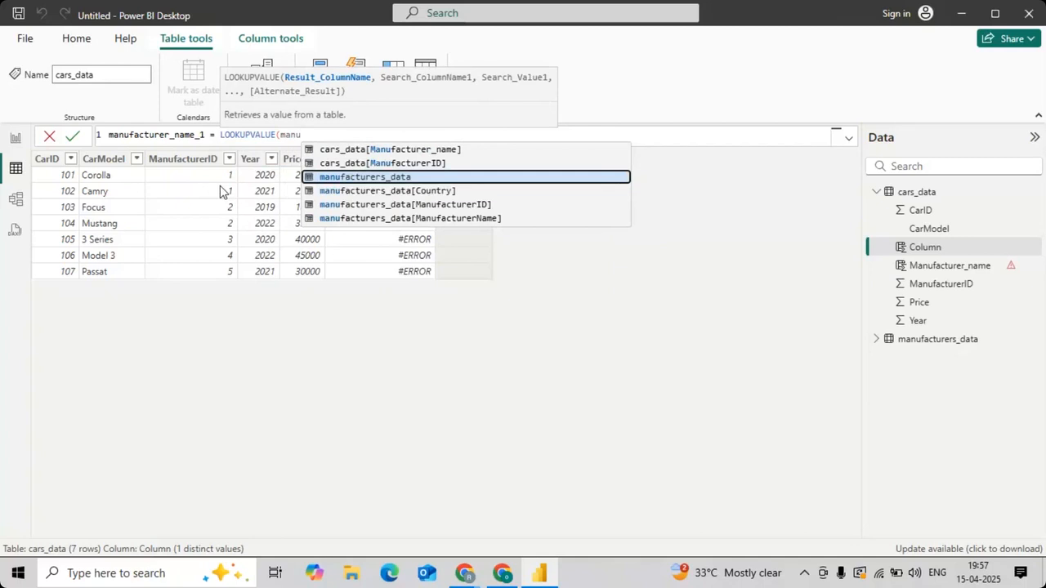
{"action": "key", "text": "Down"}
{"action": "key", "text": "Down"}
{"action": "key", "text": "Down"}
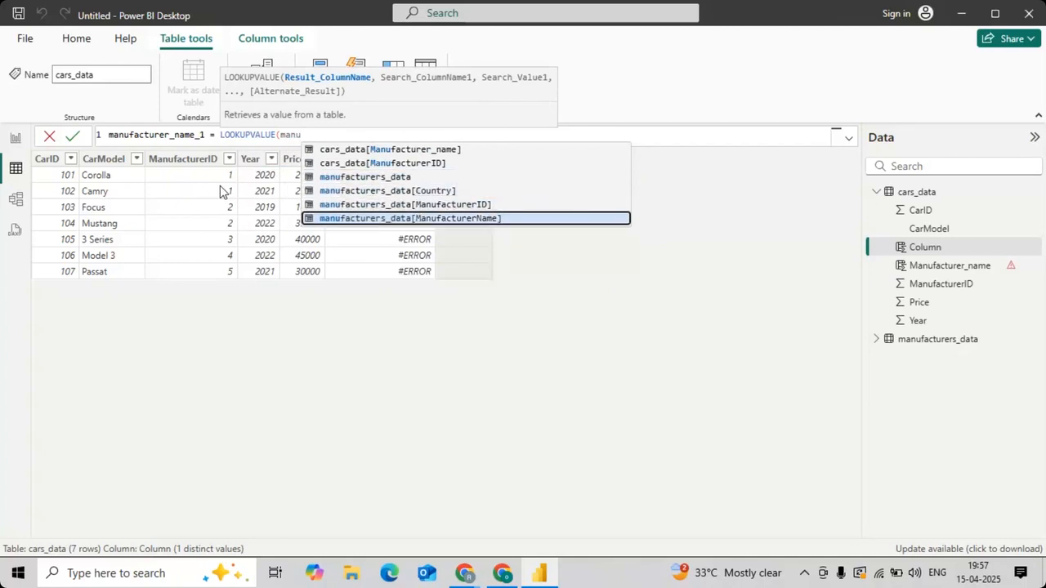
{"action": "key", "text": "Tab"}
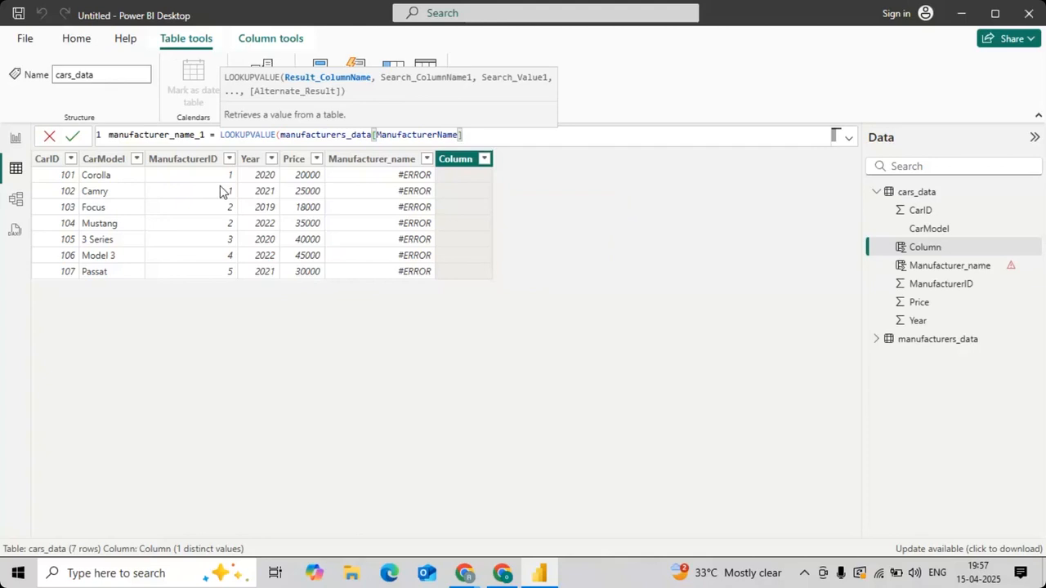
{"action": "type", "text": ","}
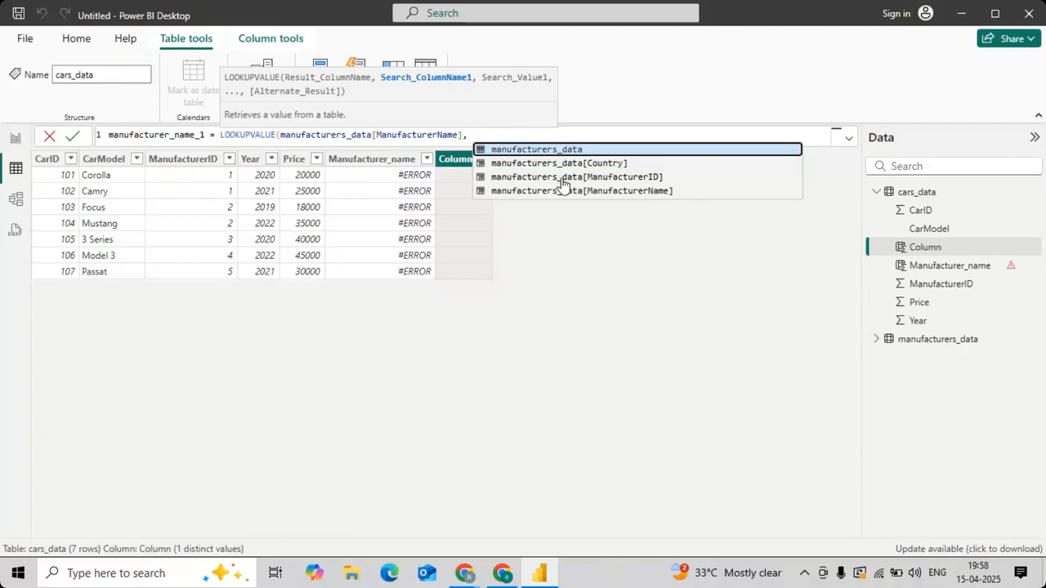
Step: Complete the LOOKUPVALUE formula with manufacturers_data[ManufacturerID] as search column and cars_data[ManufacturerID] as search value, and commit it
{"action": "key", "text": "Down"}
{"action": "key", "text": "Down"}
{"action": "key", "text": "Tab"}
{"action": "type", "text": ", "}
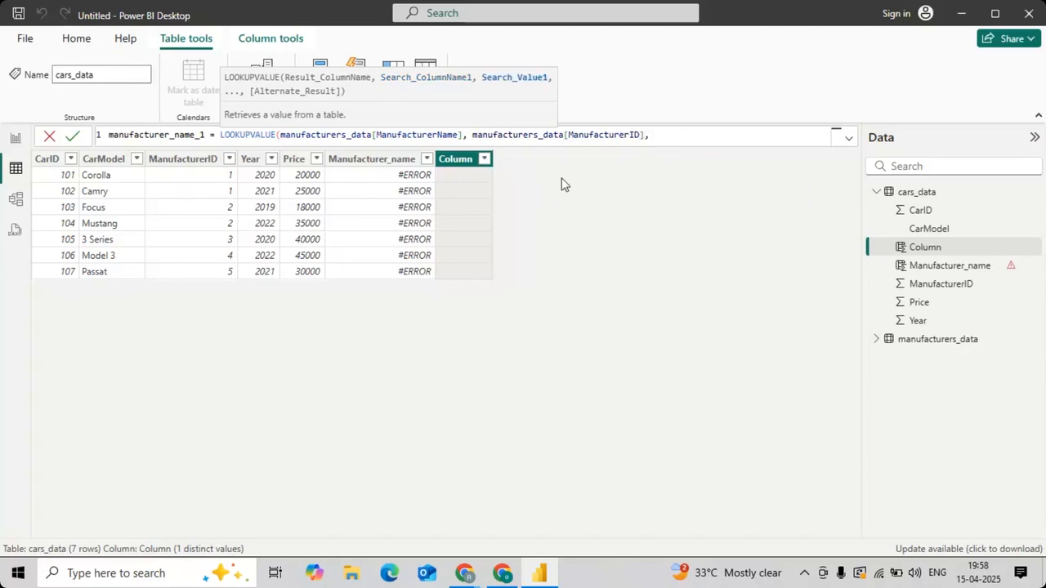
{"action": "type", "text": "manu"}
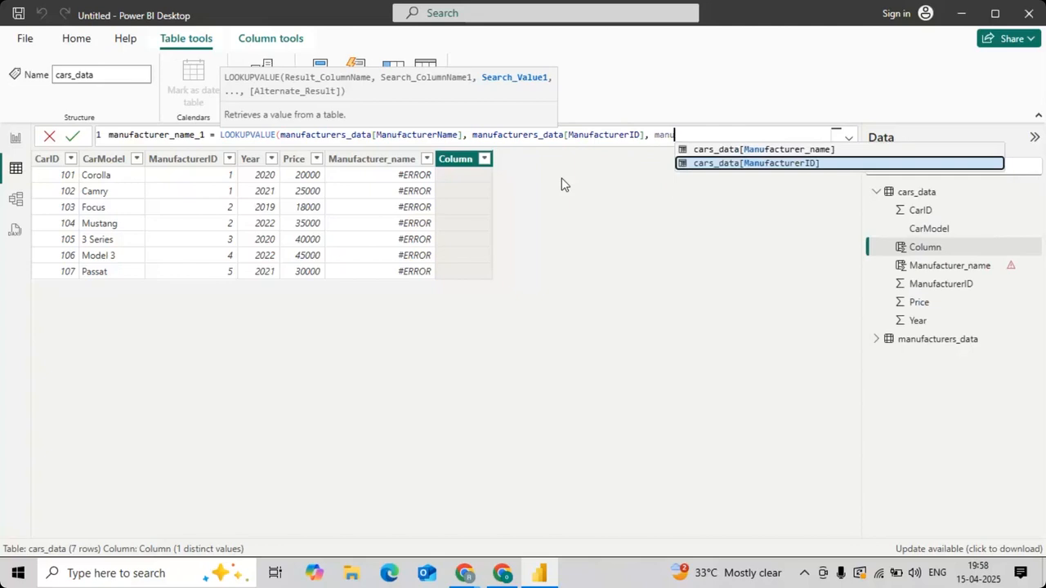
{"action": "key", "text": "Tab"}
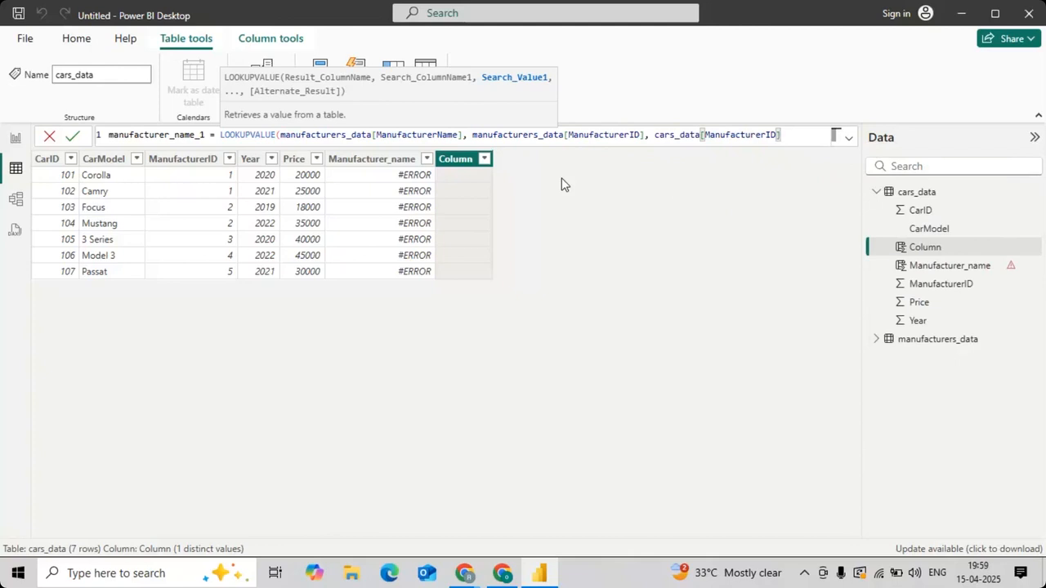
{"action": "left_click", "coordinate": [450, 137]}
{"action": "left_click_drag", "start_coordinate": [456, 136], "coordinate": [320, 131]}
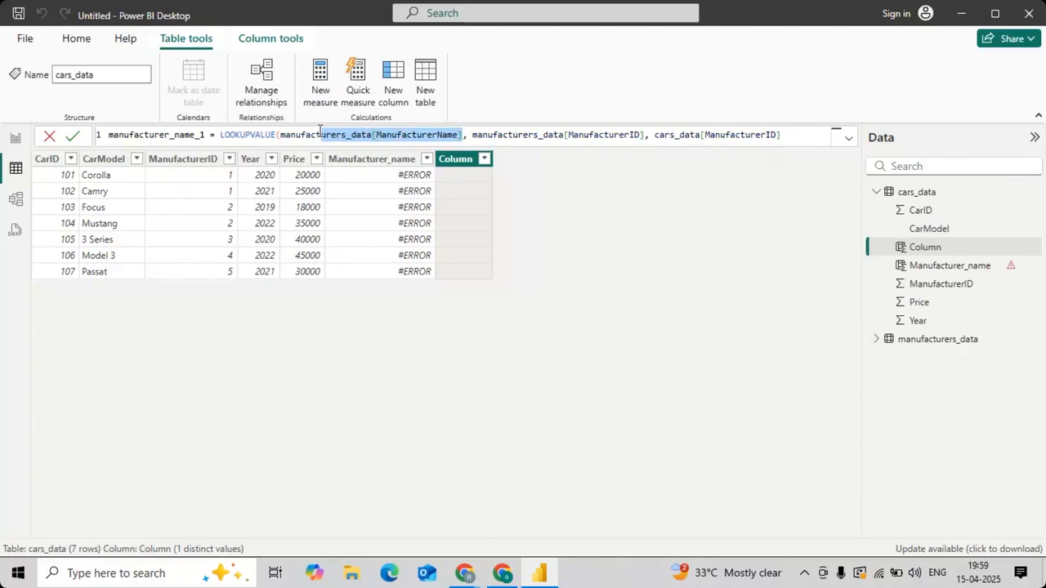
{"action": "left_click", "coordinate": [781, 135]}
{"action": "type", "text": ")"}
{"action": "key", "text": "Return"}
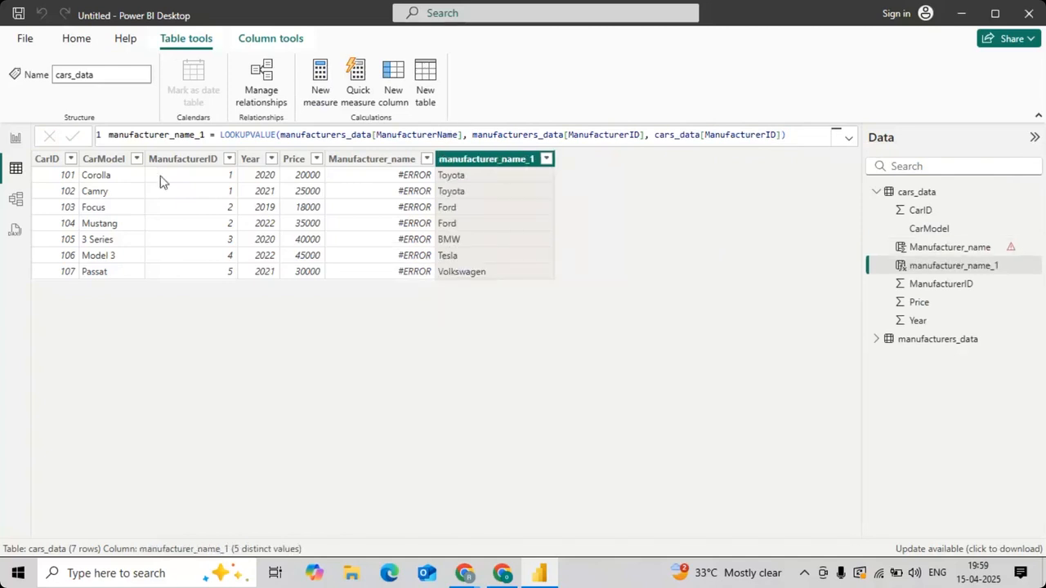
Step: Create an active many-to-one relationship from cars_data to manufacturers_data on ManufacturerID with single cross-filter direction, and compare both manufacturer name columns
{"action": "left_click", "coordinate": [14, 201]}
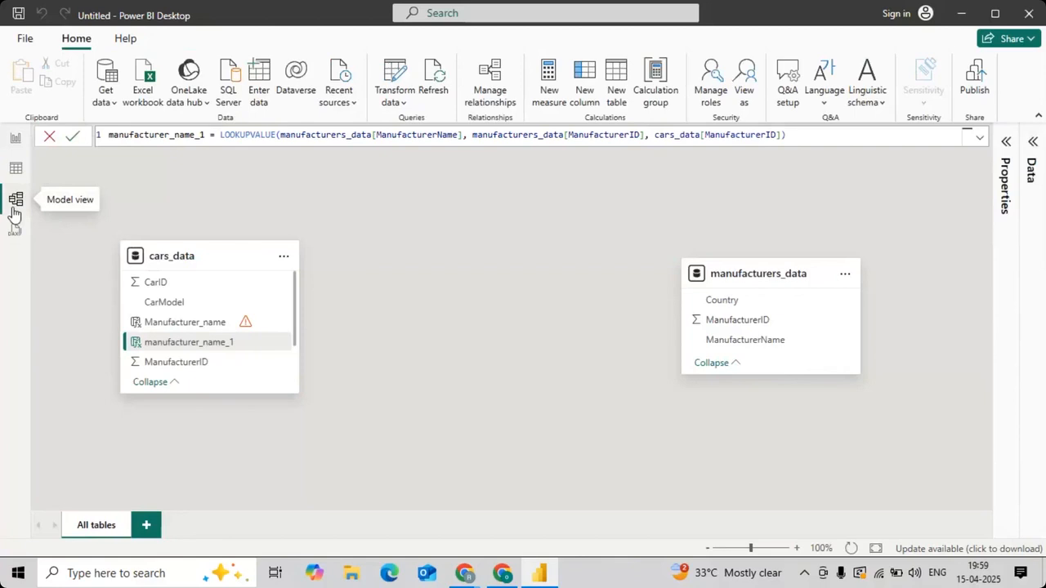
{"action": "left_click", "coordinate": [15, 168]}
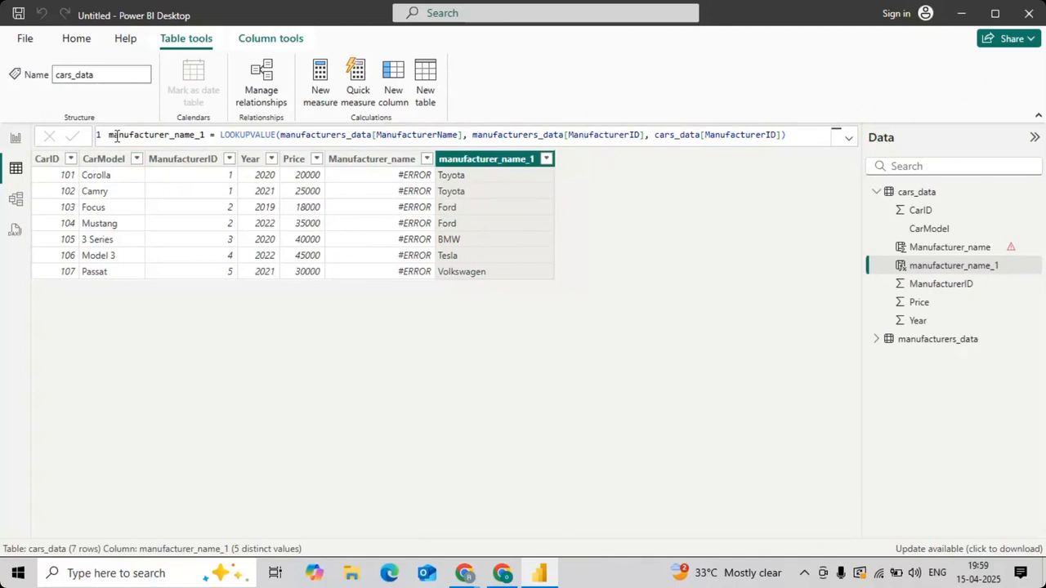
{"action": "left_click", "coordinate": [15, 196]}
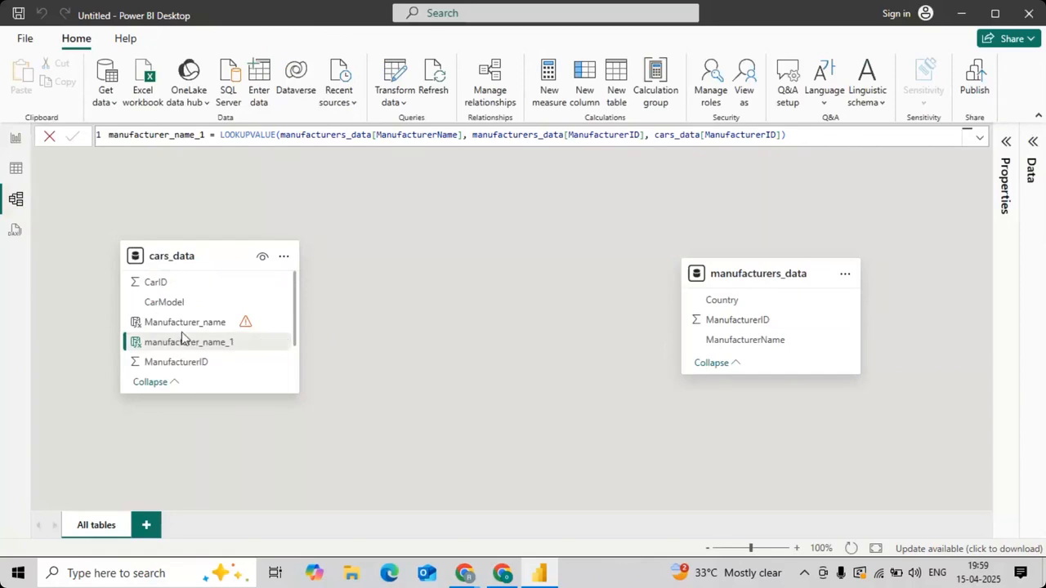
{"action": "left_click", "coordinate": [179, 363]}
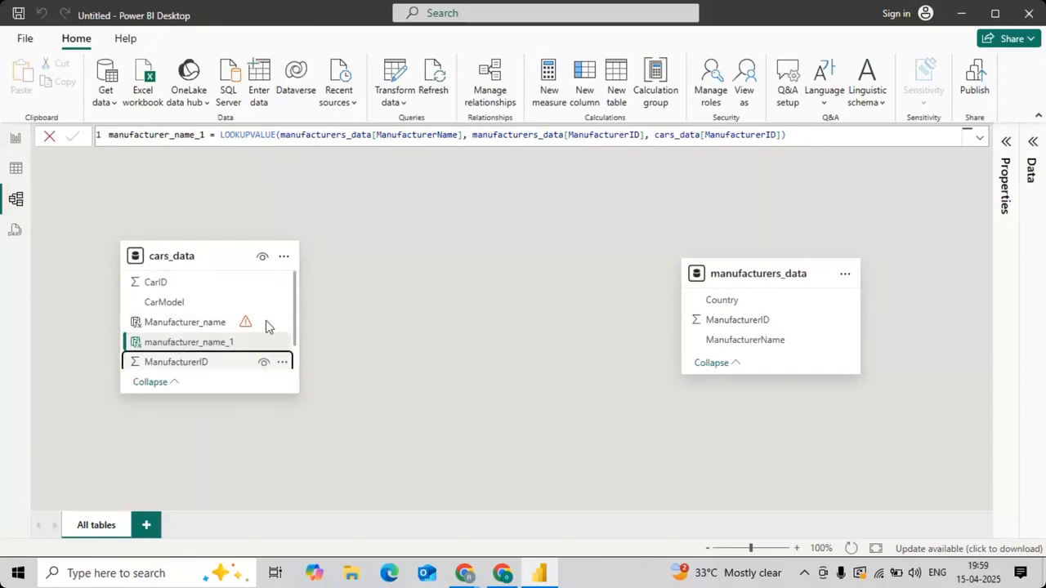
{"action": "left_click_drag", "start_coordinate": [228, 366], "coordinate": [788, 323]}
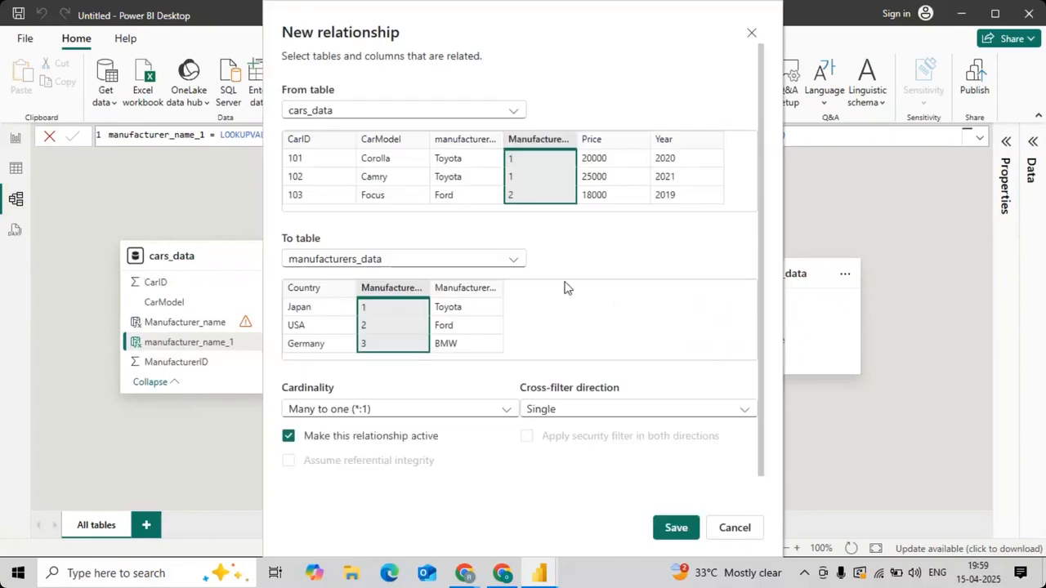
{"action": "left_click", "coordinate": [674, 531]}
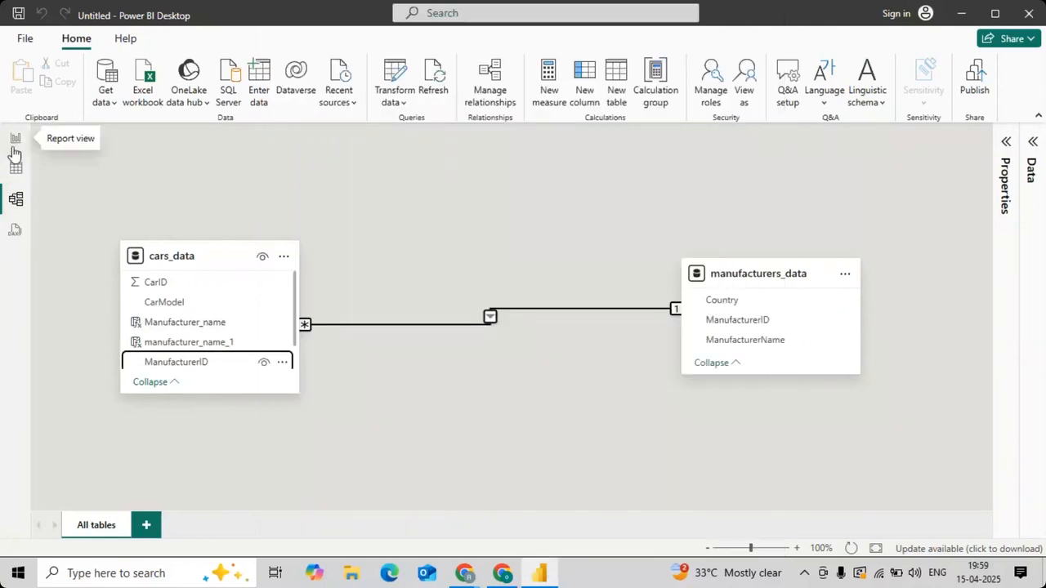
{"action": "left_click", "coordinate": [13, 143]}
{"action": "left_click", "coordinate": [16, 169]}
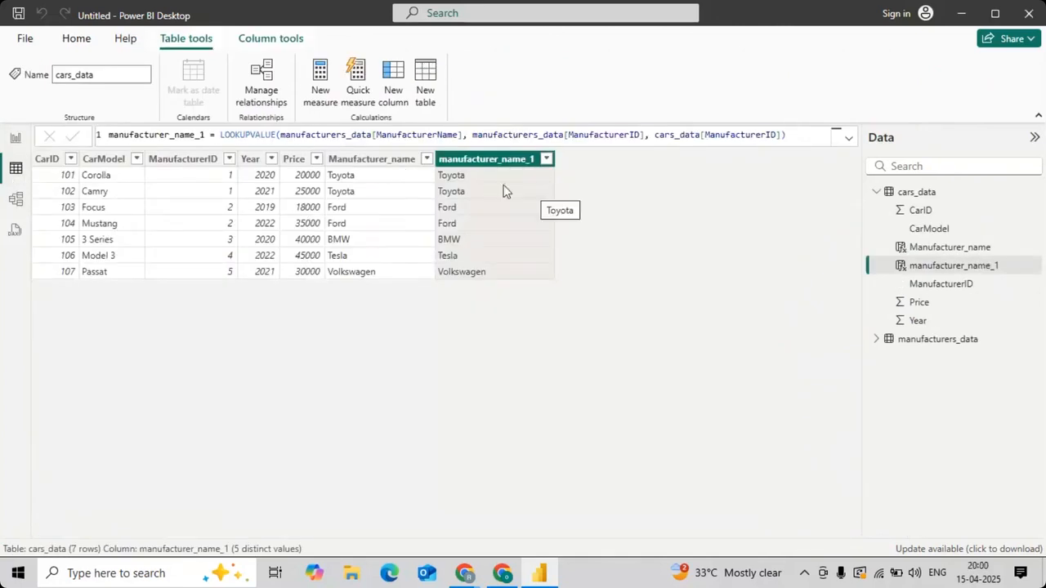
Step: Delete the ManufacturerID relationship between the two tables again, and compare Manufacturer_name with manufacturer_name_1 in the cars_data rows
{"action": "left_click", "coordinate": [16, 199]}
{"action": "right_click", "coordinate": [398, 325]}
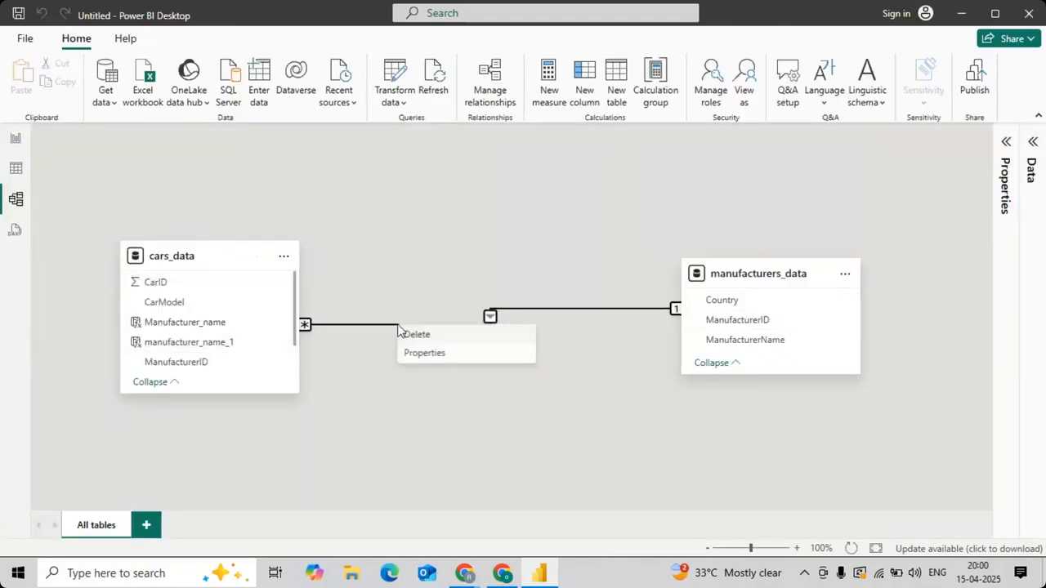
{"action": "left_click", "coordinate": [413, 335]}
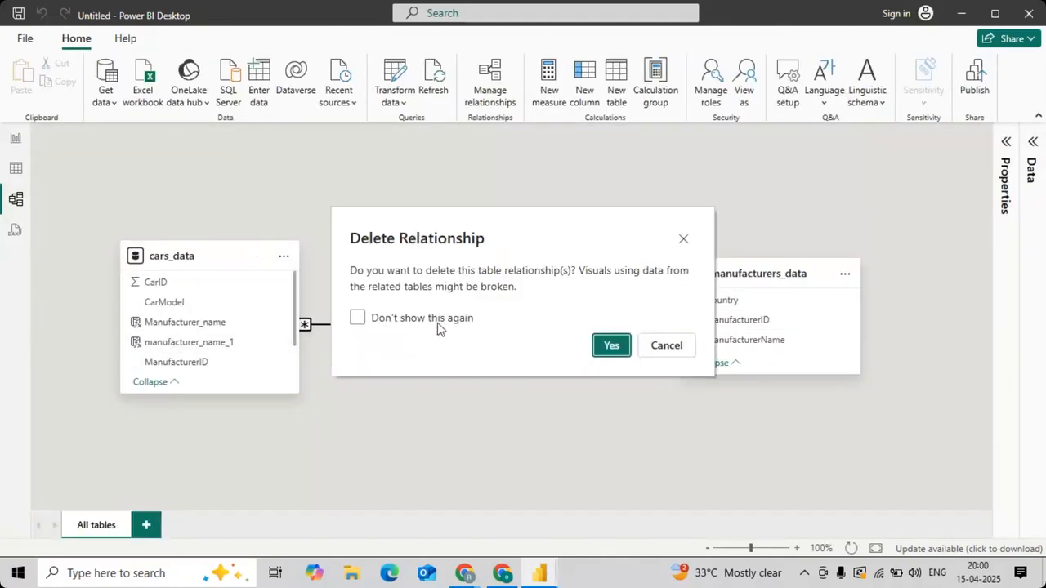
{"action": "left_click", "coordinate": [619, 343]}
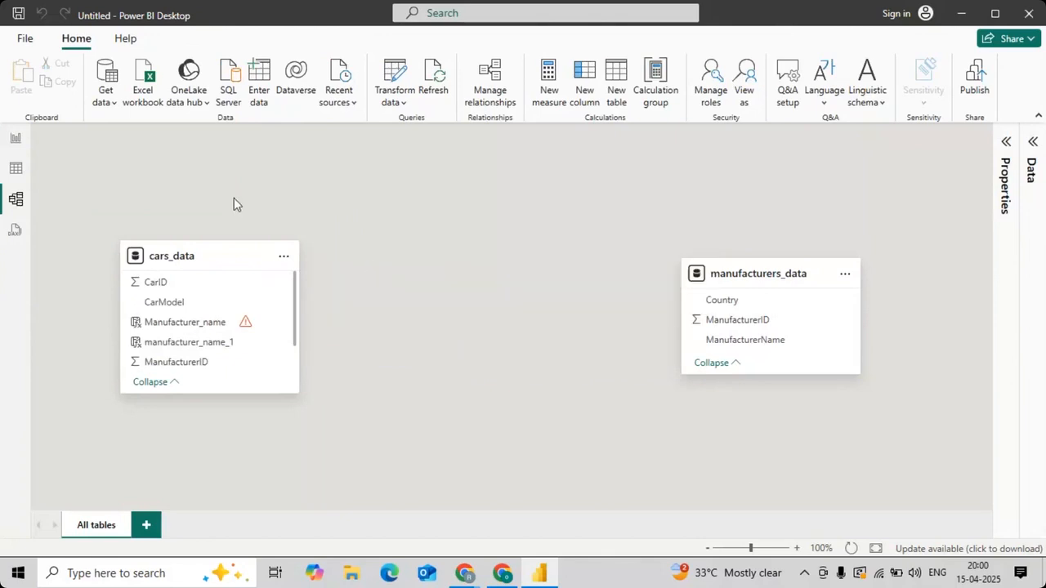
{"action": "left_click", "coordinate": [5, 170]}
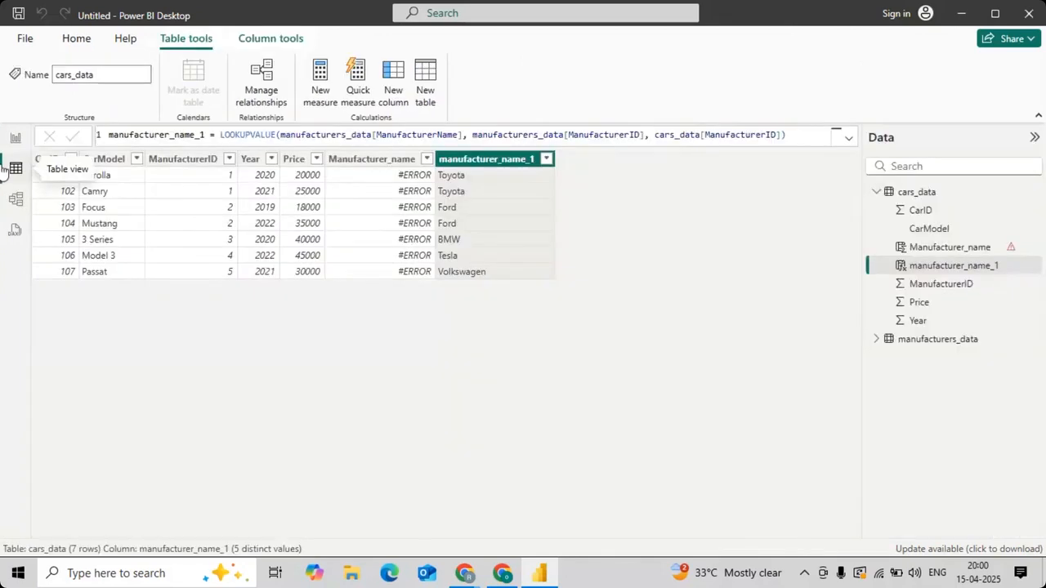
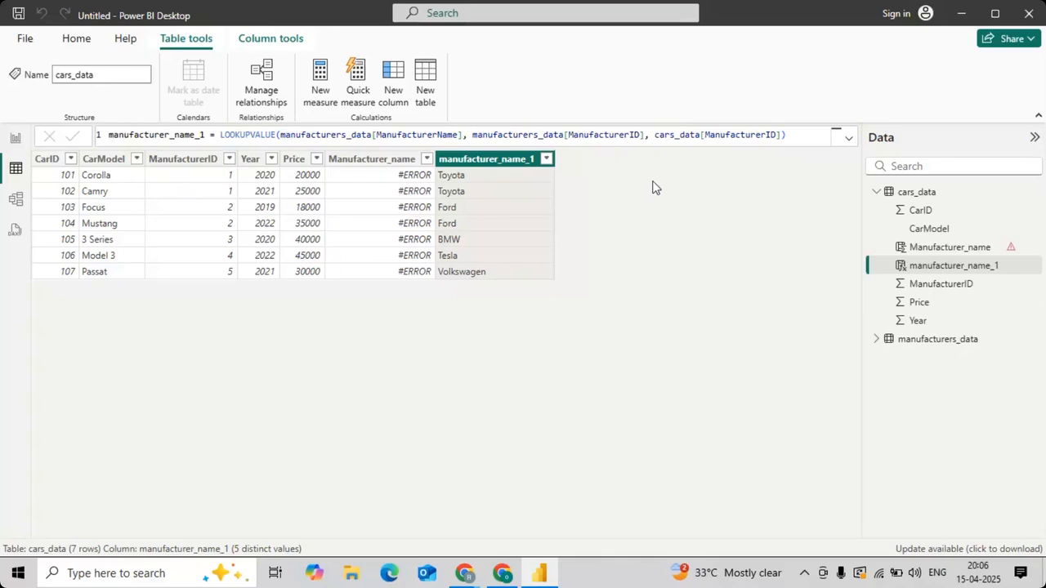
Step: Switch to the Webex meeting in the browser to read the chat messages, and return to Power BI Desktop
{"action": "key", "text": "alt+Tab"}
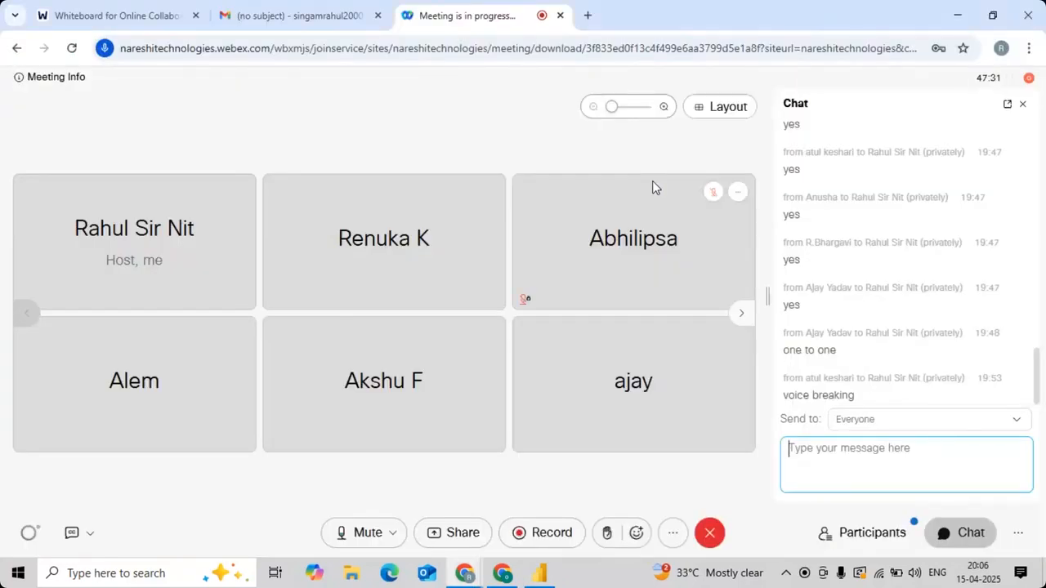
{"action": "key", "text": "alt+Tab"}
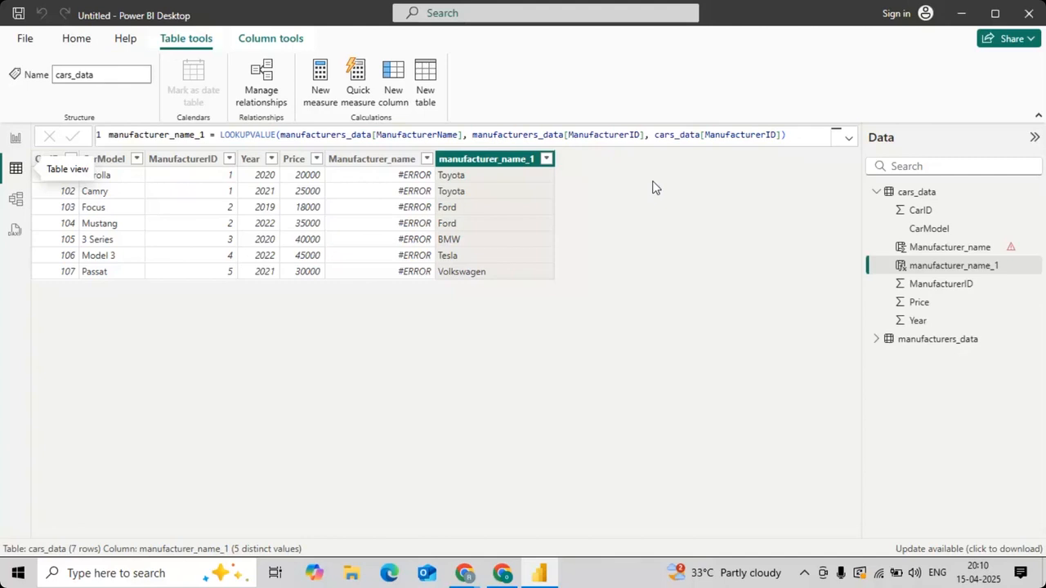
{"action": "key", "text": "alt+Tab"}
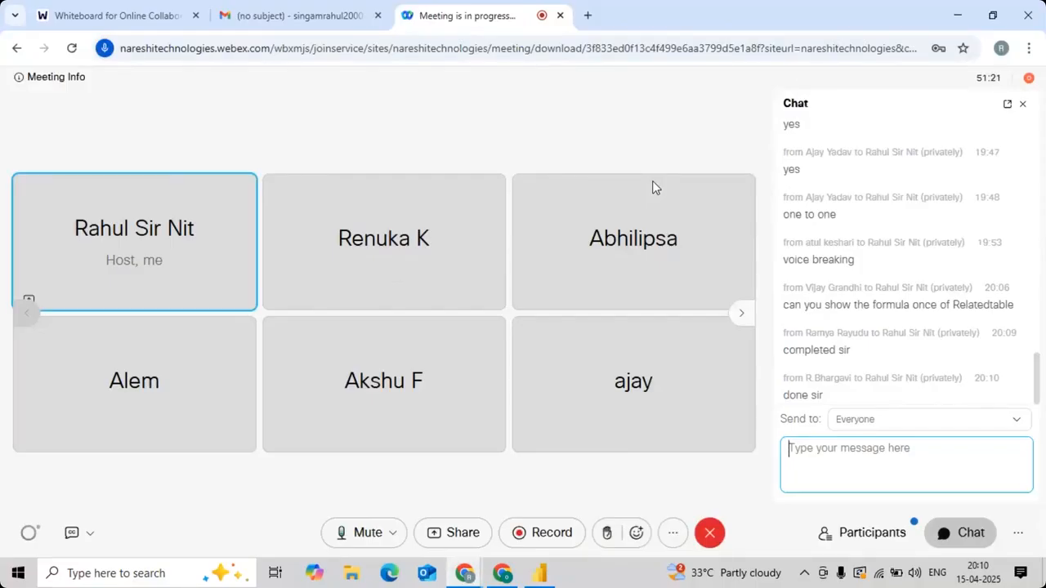
{"action": "key", "text": "alt+Tab"}
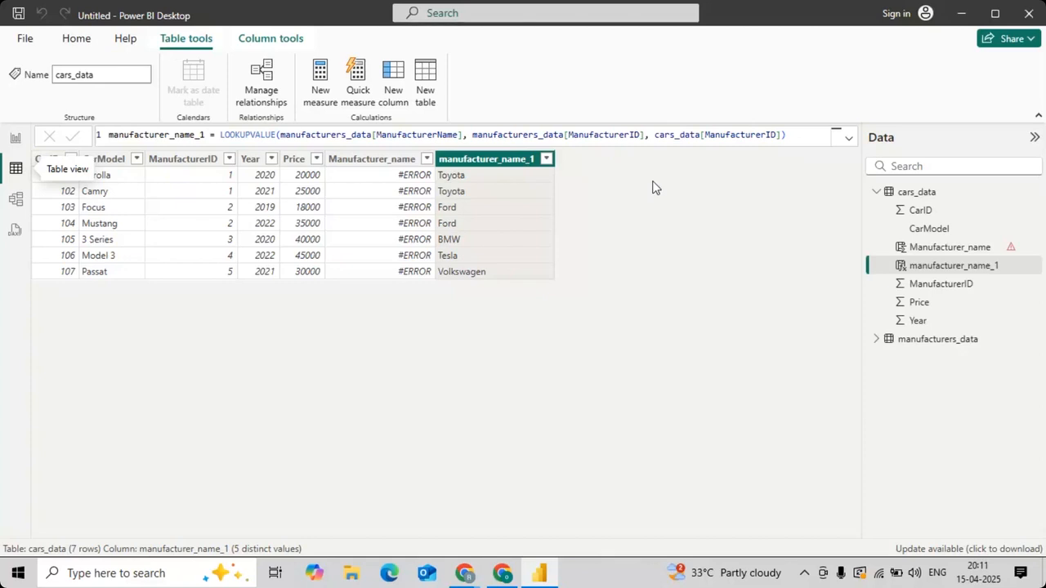
{"action": "key", "text": "alt+Tab"}
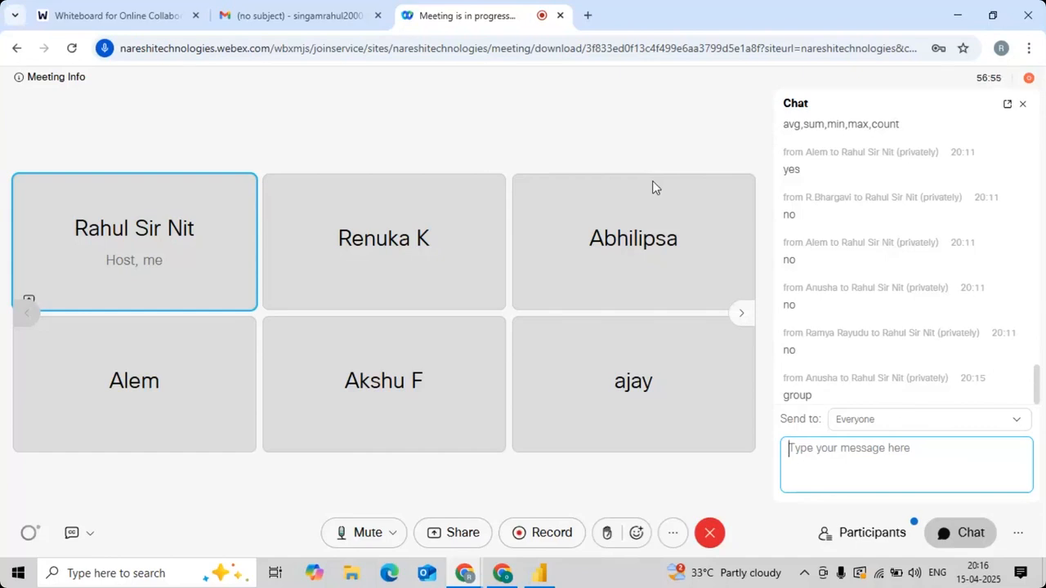
{"action": "key", "text": "alt+Tab"}
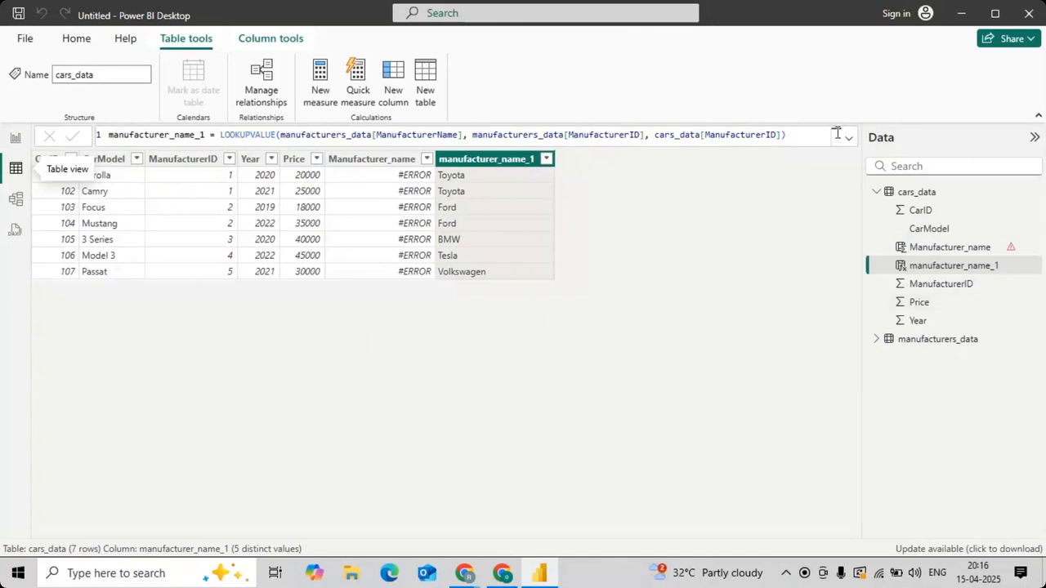
Step: Delete the cars_data and manufacturers_data tables from the model
{"action": "left_click", "coordinate": [1034, 192]}
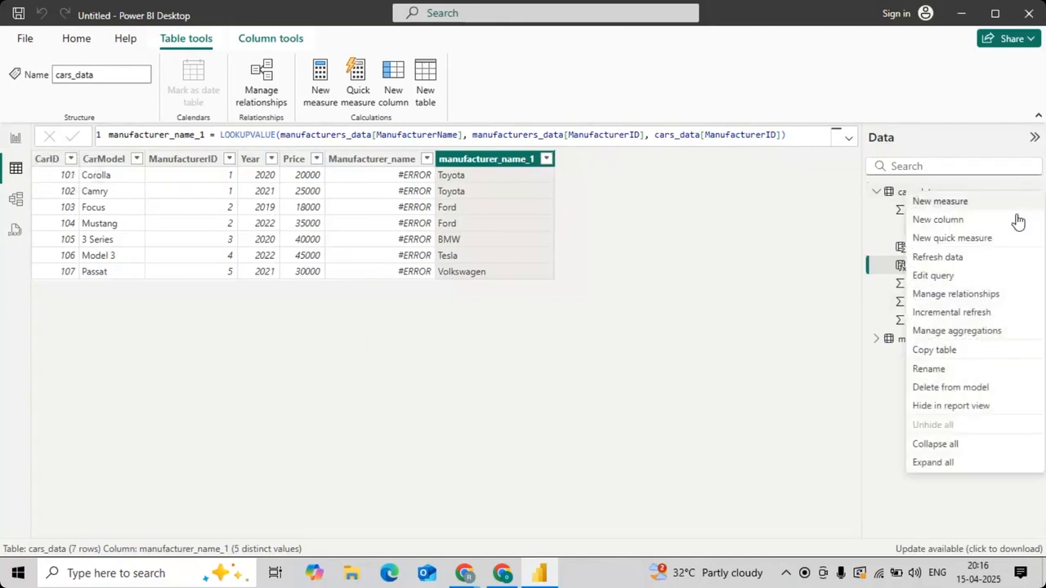
{"action": "left_click", "coordinate": [972, 387]}
{"action": "left_click", "coordinate": [614, 321]}
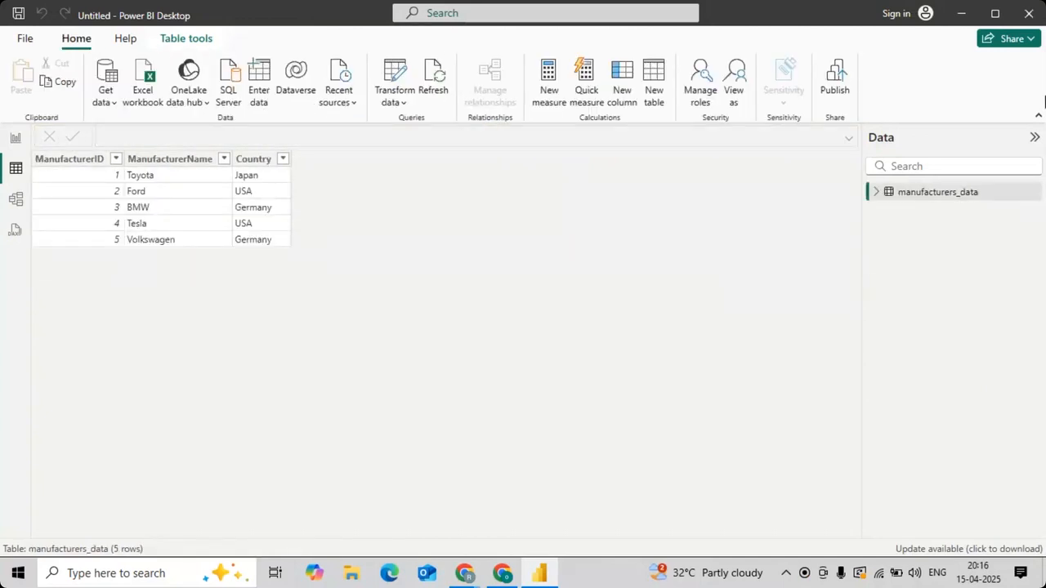
{"action": "left_click", "coordinate": [1029, 193]}
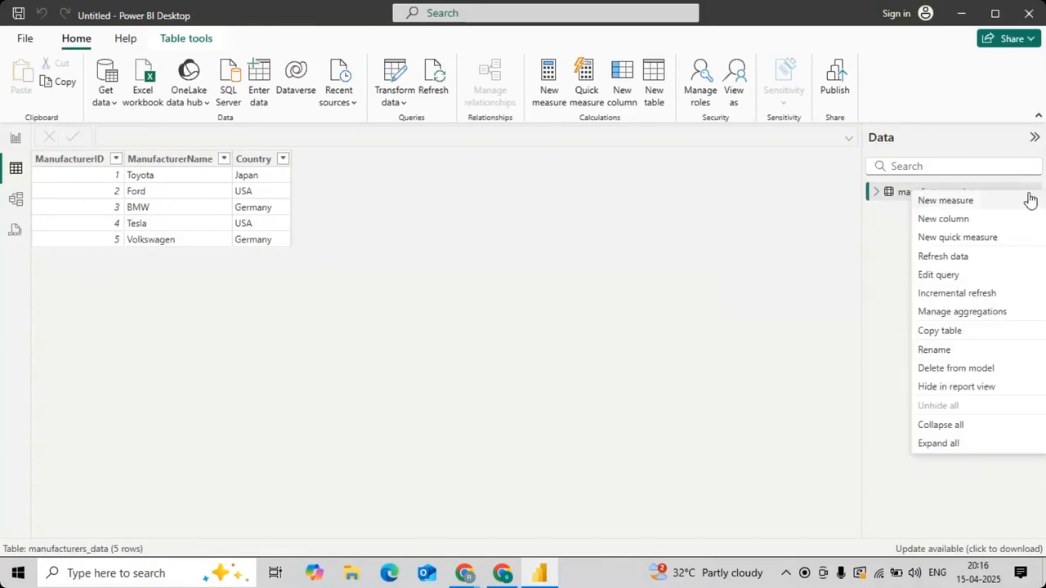
{"action": "left_click", "coordinate": [942, 369]}
{"action": "left_click", "coordinate": [608, 317]}
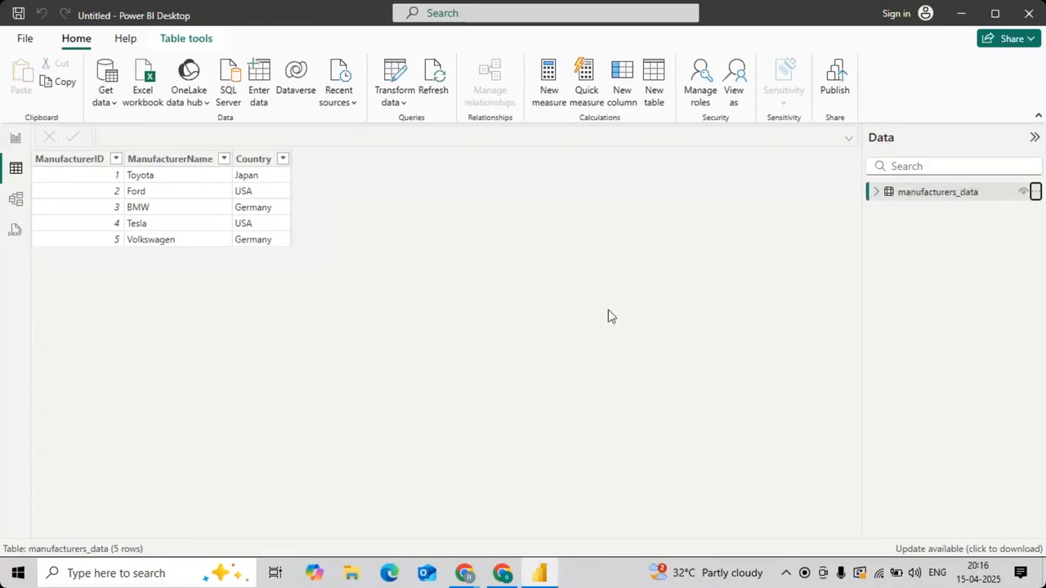
Step: Load the financials table from the built-in sample data file Financial Sample.xlsx into the report
{"action": "left_click", "coordinate": [15, 138]}
{"action": "left_click", "coordinate": [532, 345]}
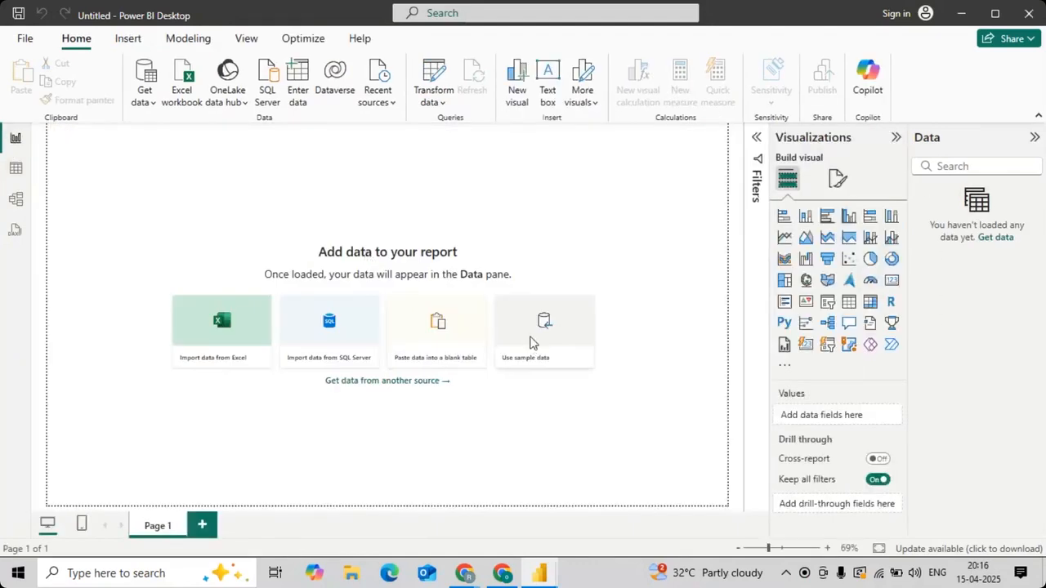
{"action": "left_click", "coordinate": [545, 398]}
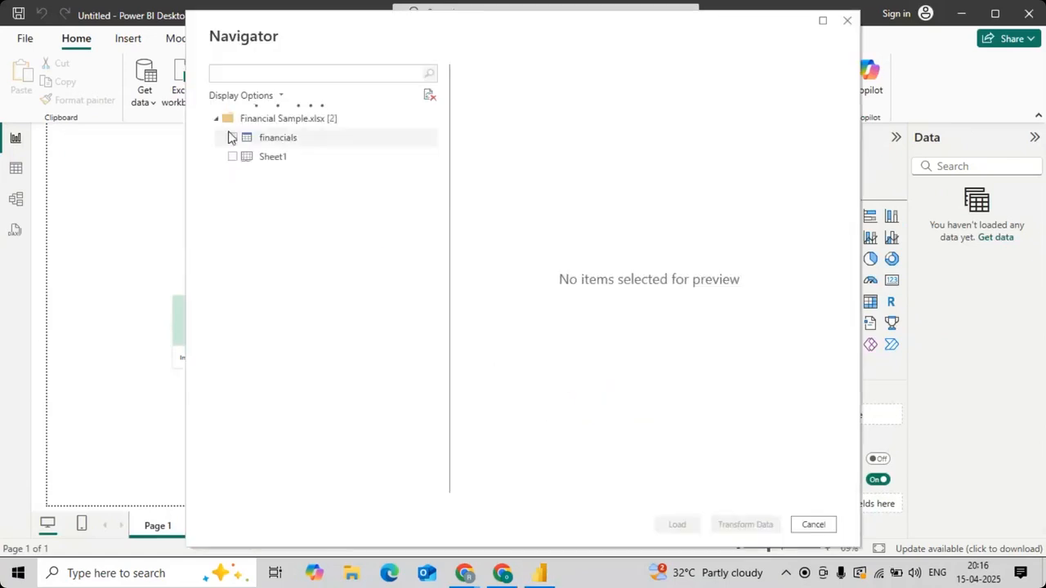
{"action": "left_click", "coordinate": [234, 139]}
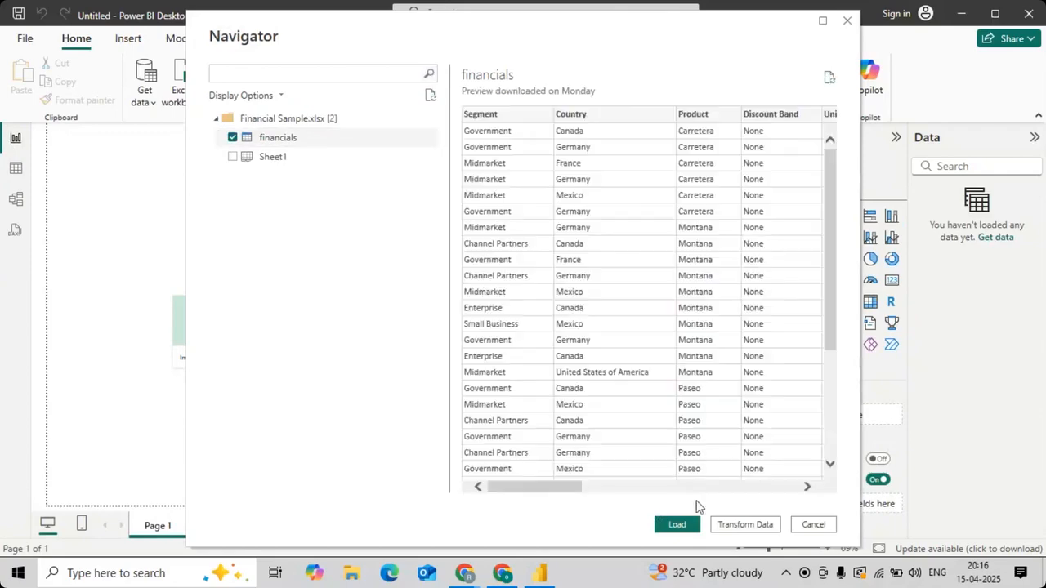
{"action": "left_click", "coordinate": [677, 525]}
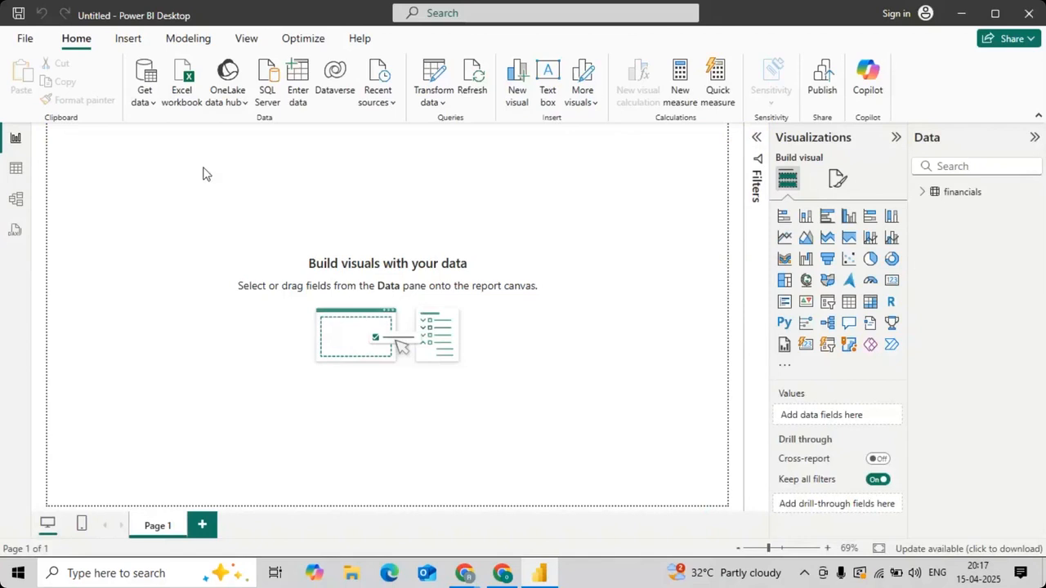
Step: Create a new calculated table T1 and begin its formula with SUMMARIZE on the financials table
{"action": "left_click", "coordinate": [16, 168]}
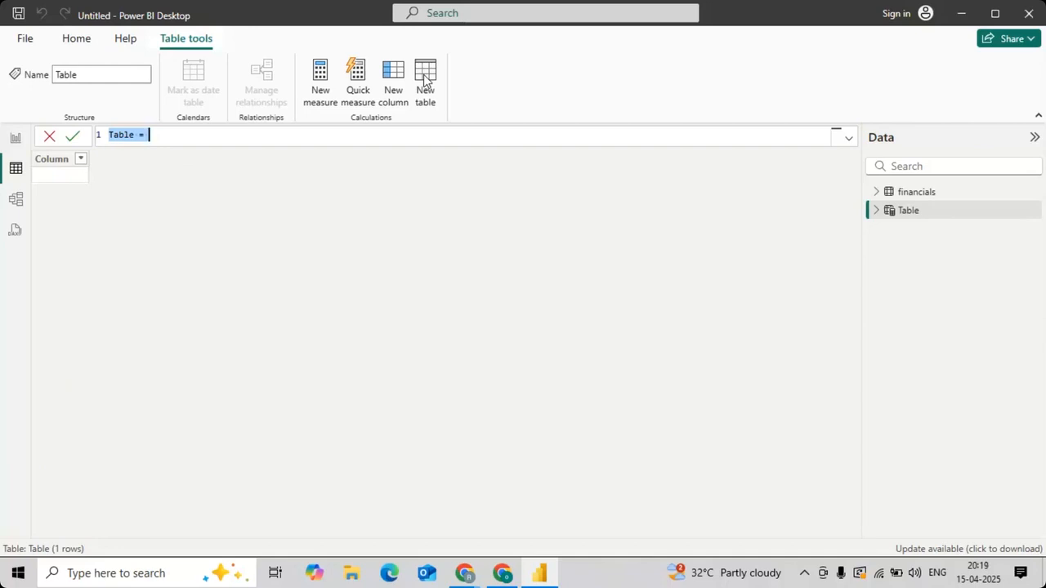
{"action": "type", "text": "T1 "}
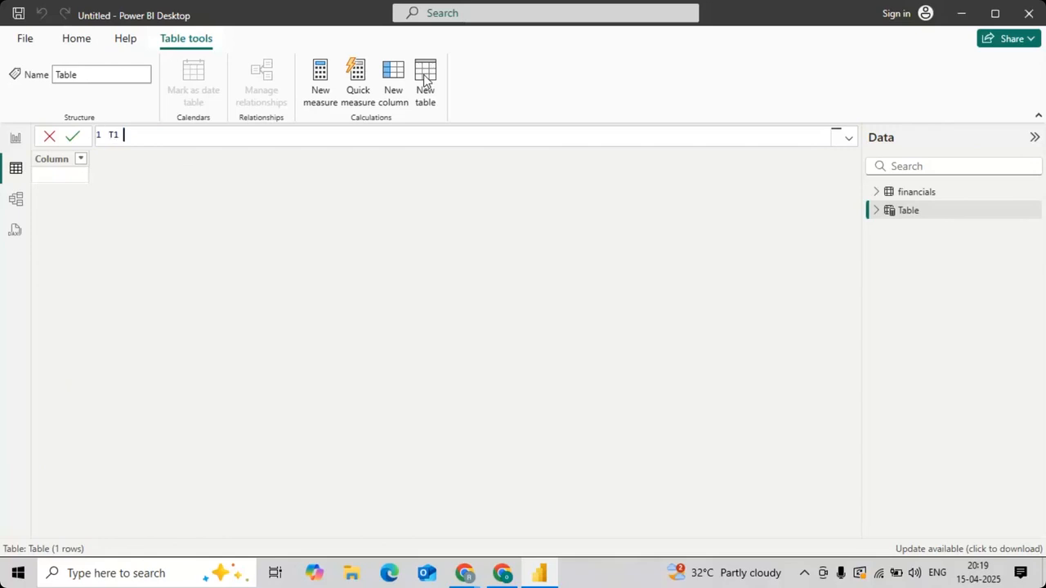
{"action": "type", "text": "= "}
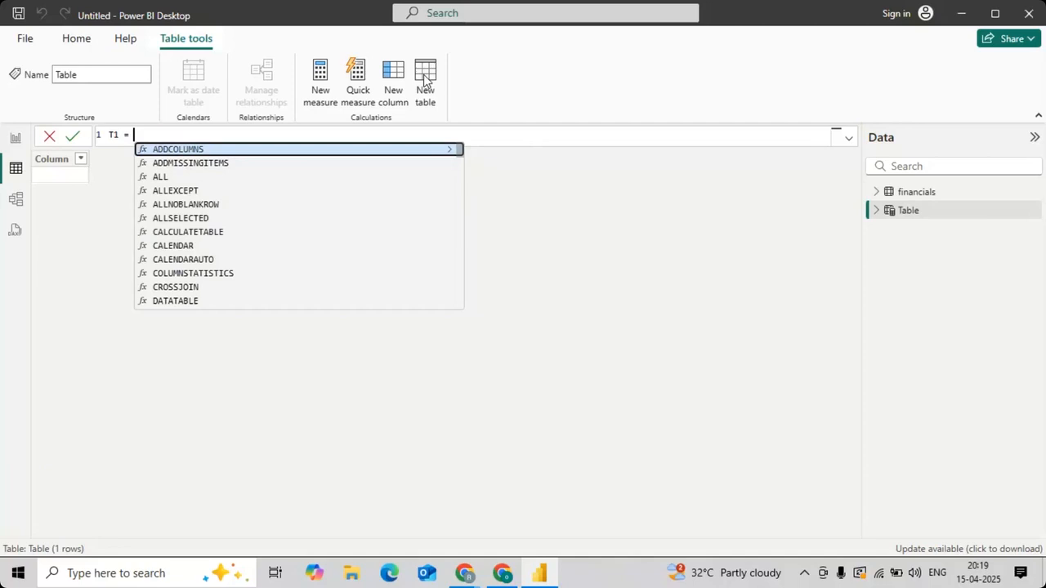
{"action": "type", "text": "summ"}
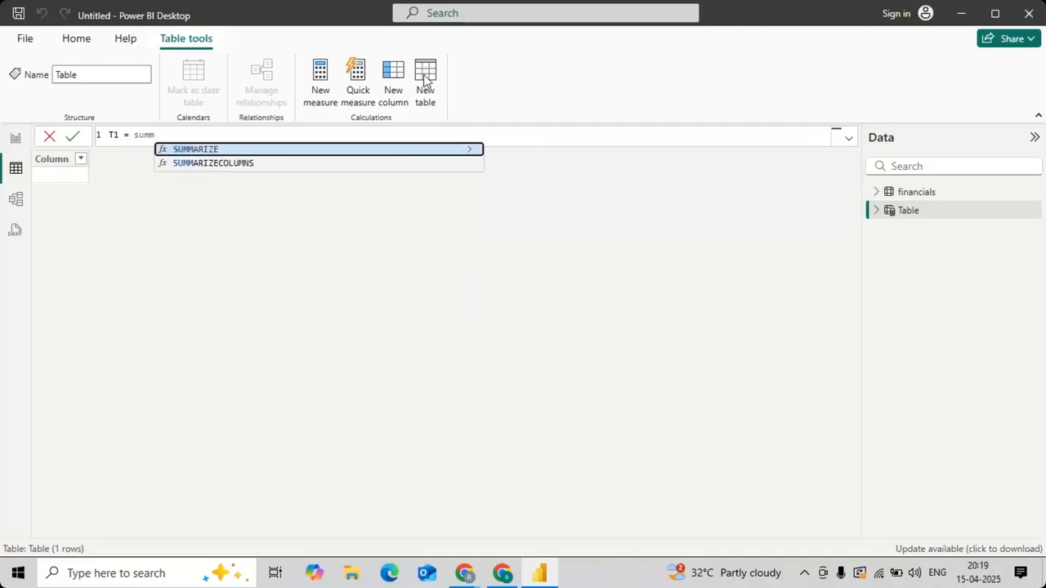
{"action": "key", "text": "Tab"}
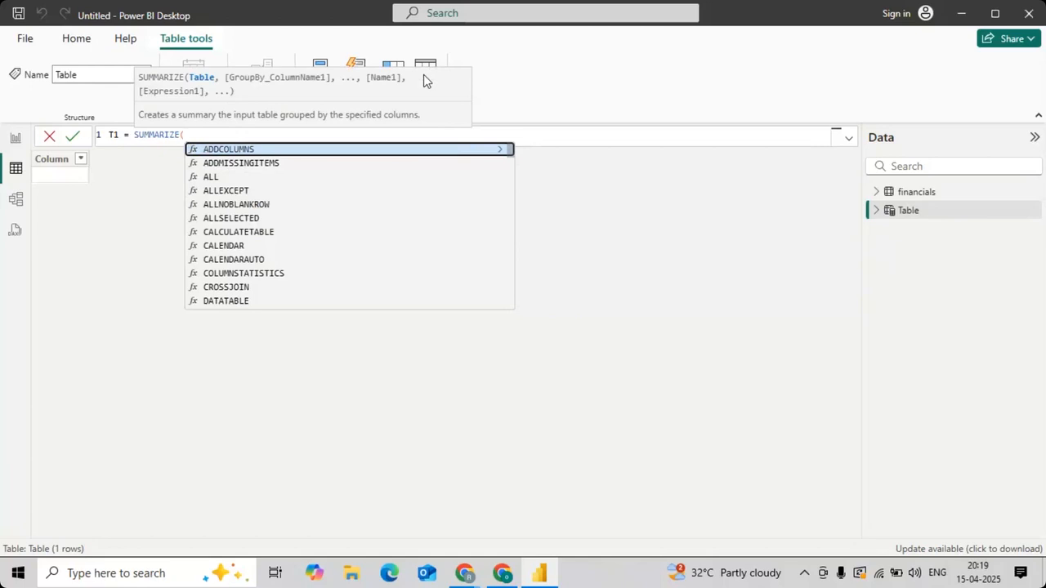
{"action": "type", "text": "finan"}
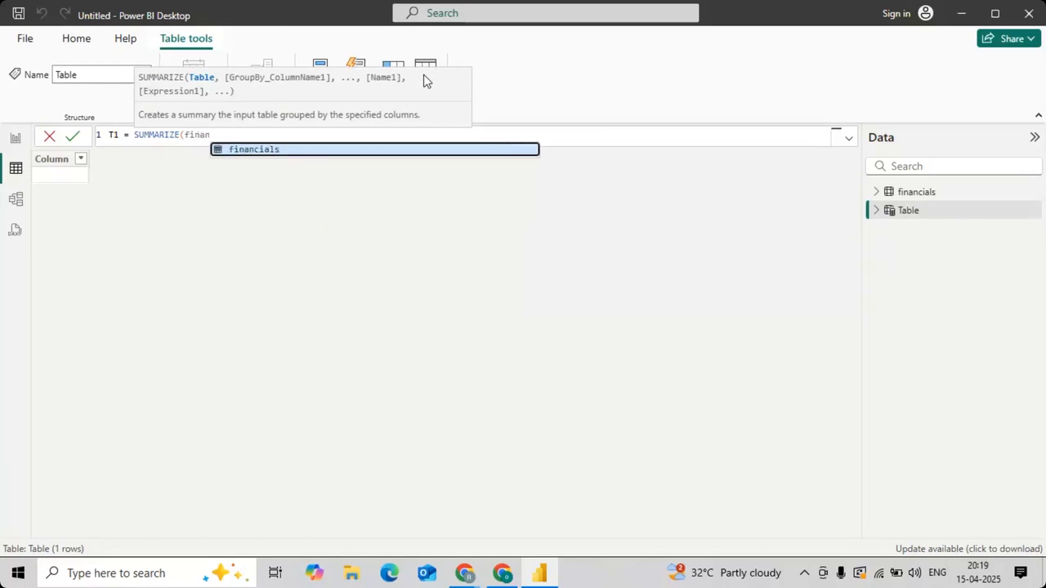
{"action": "key", "text": "Tab"}
{"action": "type", "text": ","}
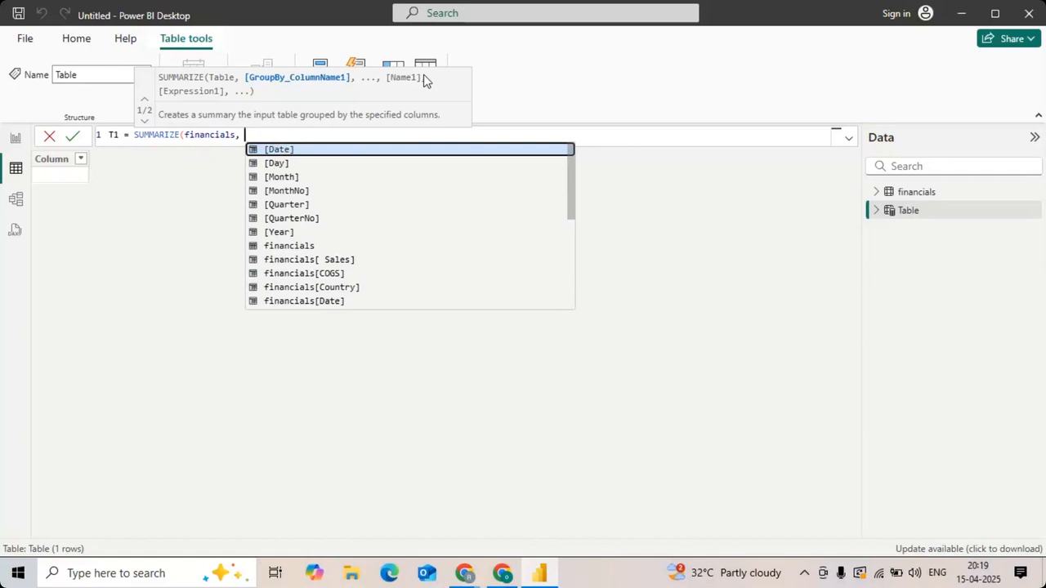
Step: Add financials[Country] as the group-by column in the T1 formula and name the summary column "TOTAL_SALES"
{"action": "type", "text": "\""}
{"action": "key", "text": "BackSpace"}
{"action": "type", "text": "coun"}
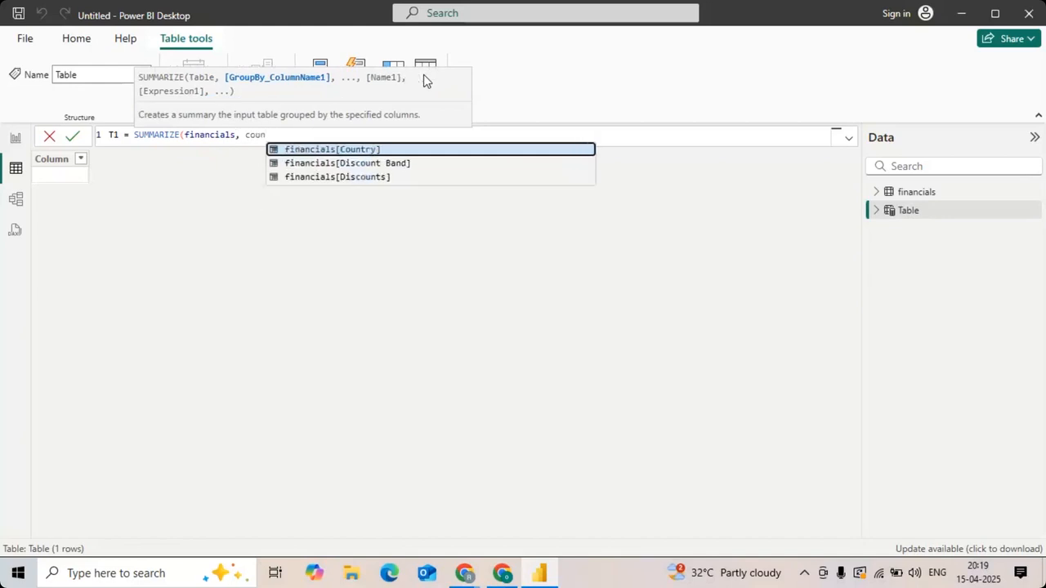
{"action": "key", "text": "Tab"}
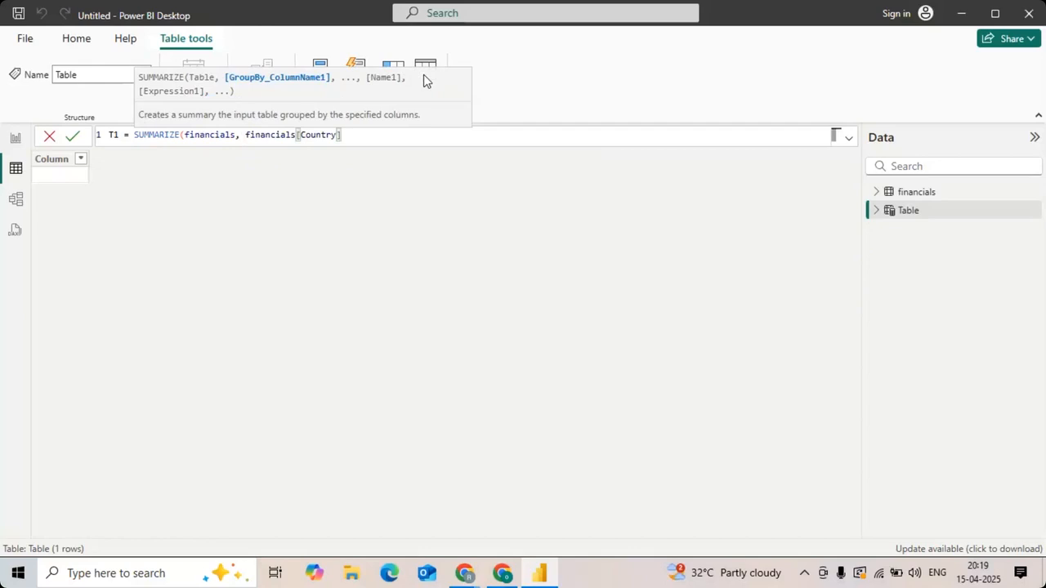
{"action": "type", "text": ","}
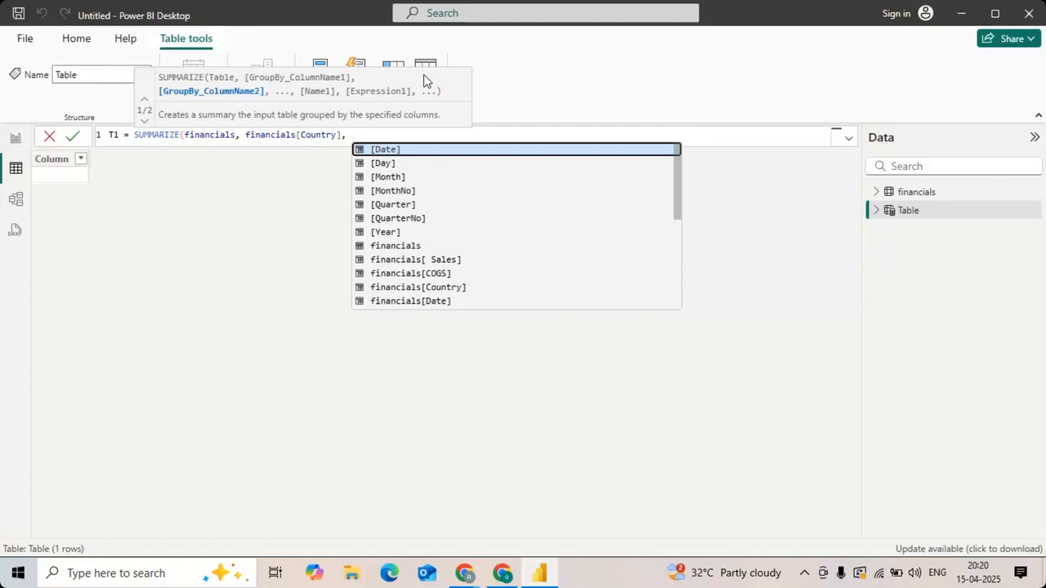
{"action": "type", "text": "\"T"}
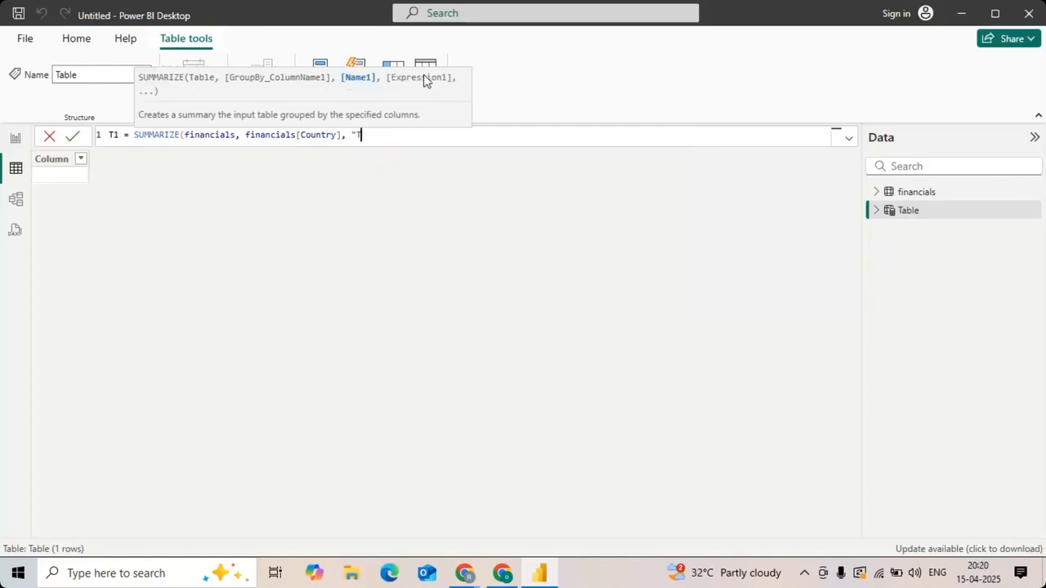
{"action": "type", "text": "OTAL_SALES\","}
Step: Complete the T1 formula with SUM(financials[ Sales]) as the TOTAL_SALES expression and commit it
{"action": "type", "text": "SUM("}
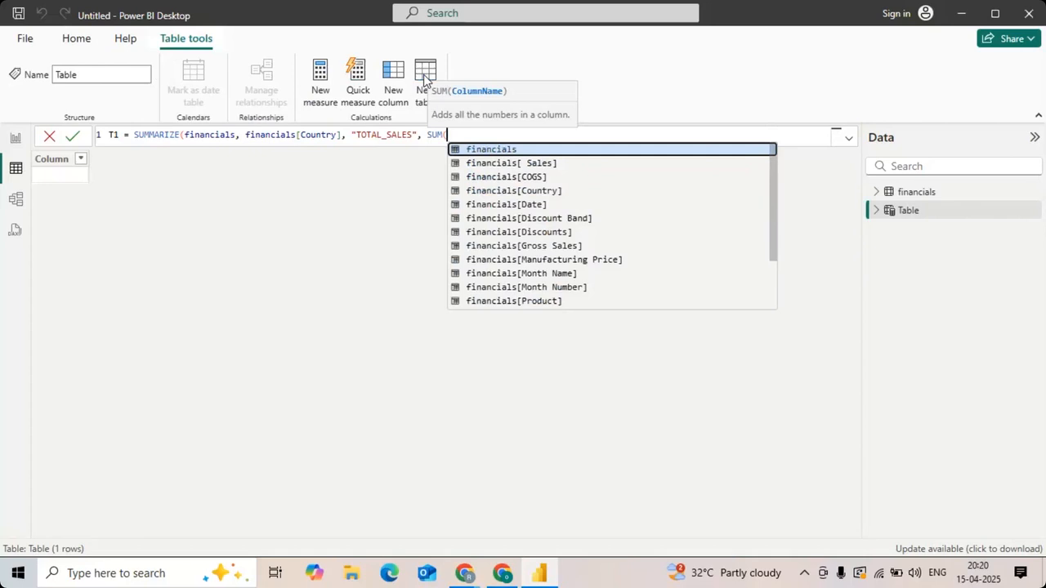
{"action": "type", "text": "SAS"}
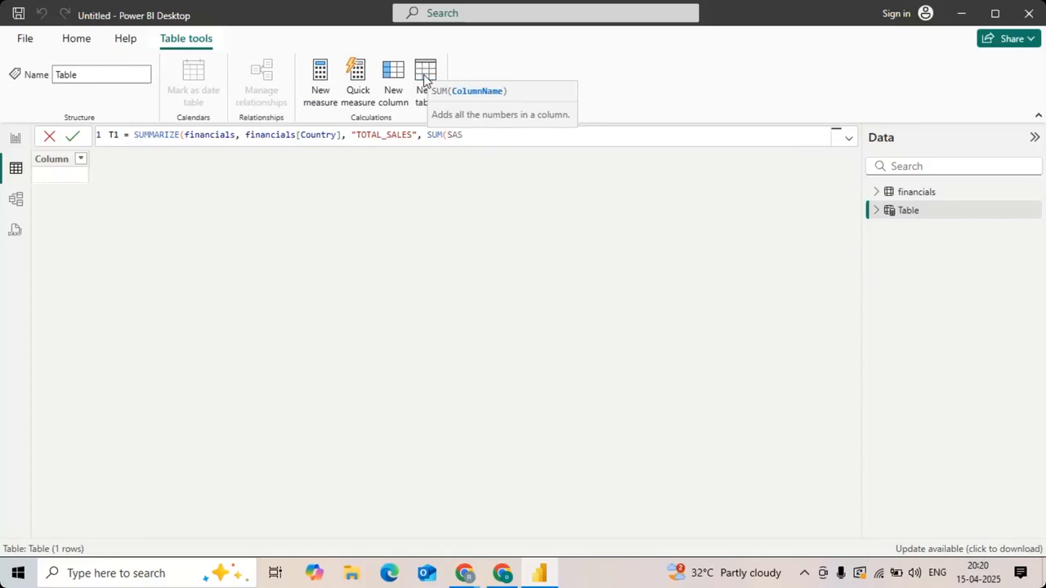
{"action": "key", "text": "BackSpace"}
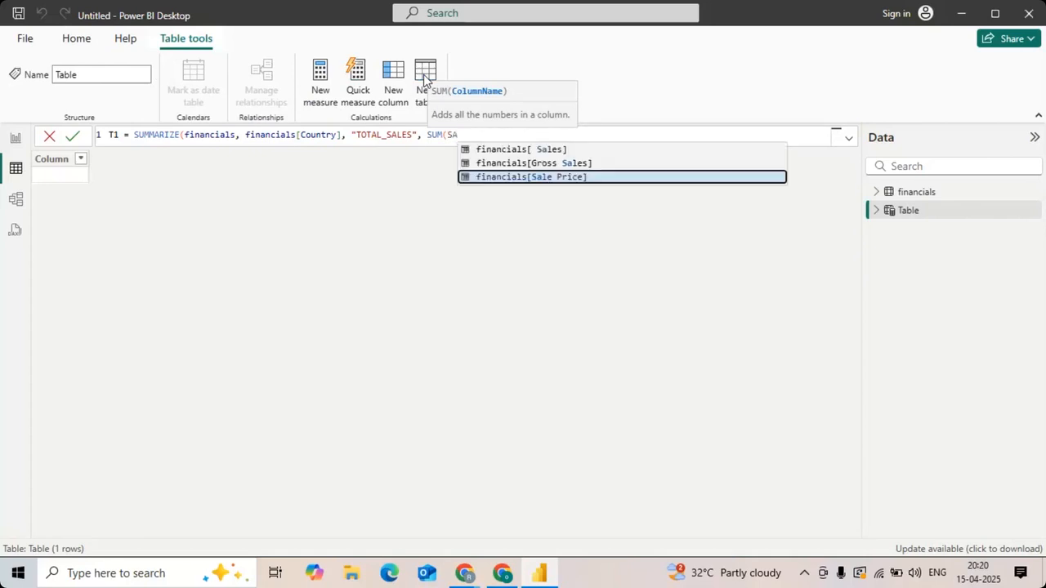
{"action": "key", "text": "Up"}
{"action": "key", "text": "Up"}
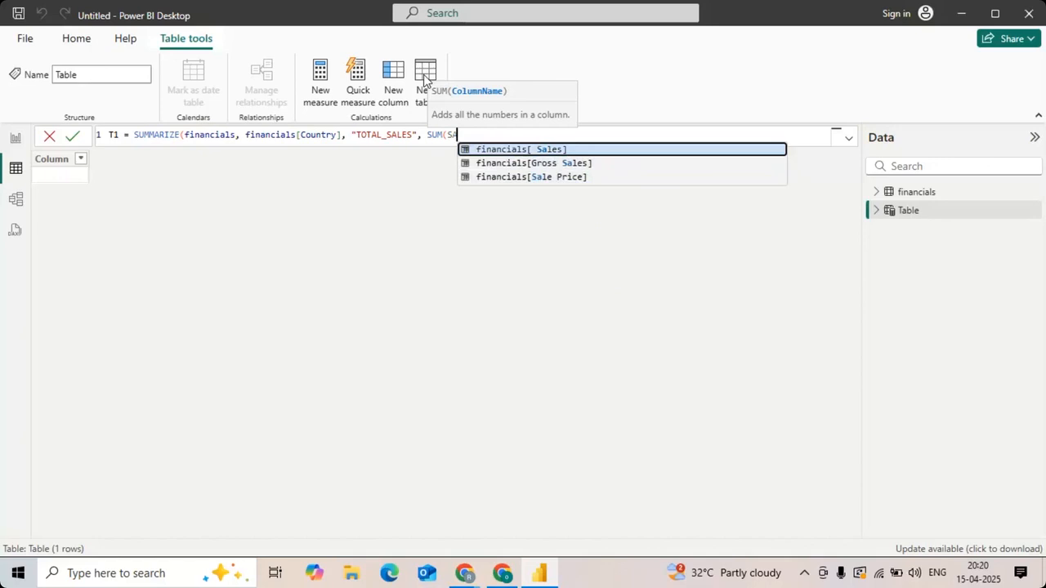
{"action": "key", "text": "Tab"}
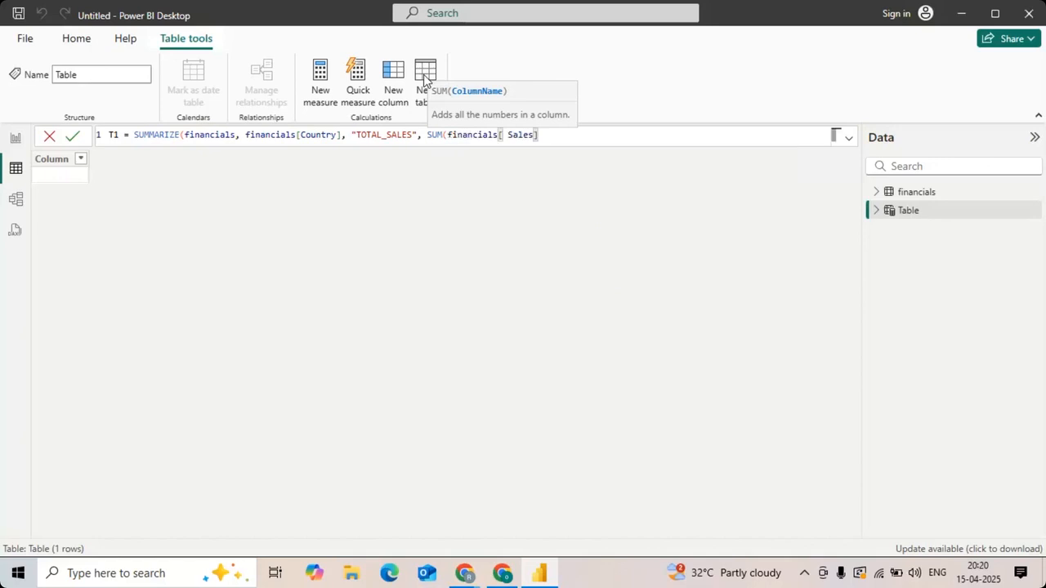
{"action": "type", "text": "))"}
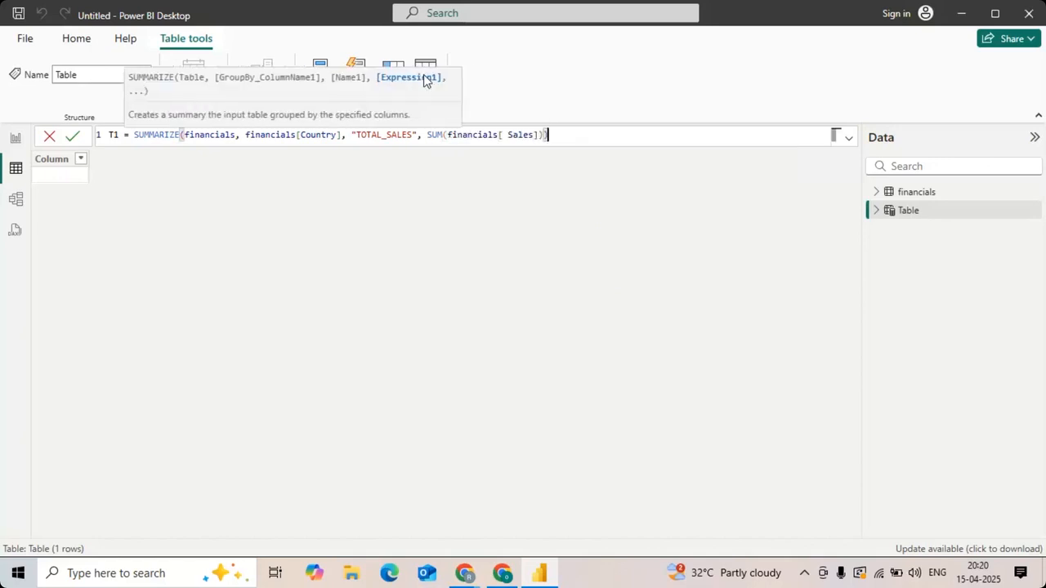
{"action": "key", "text": "Return"}
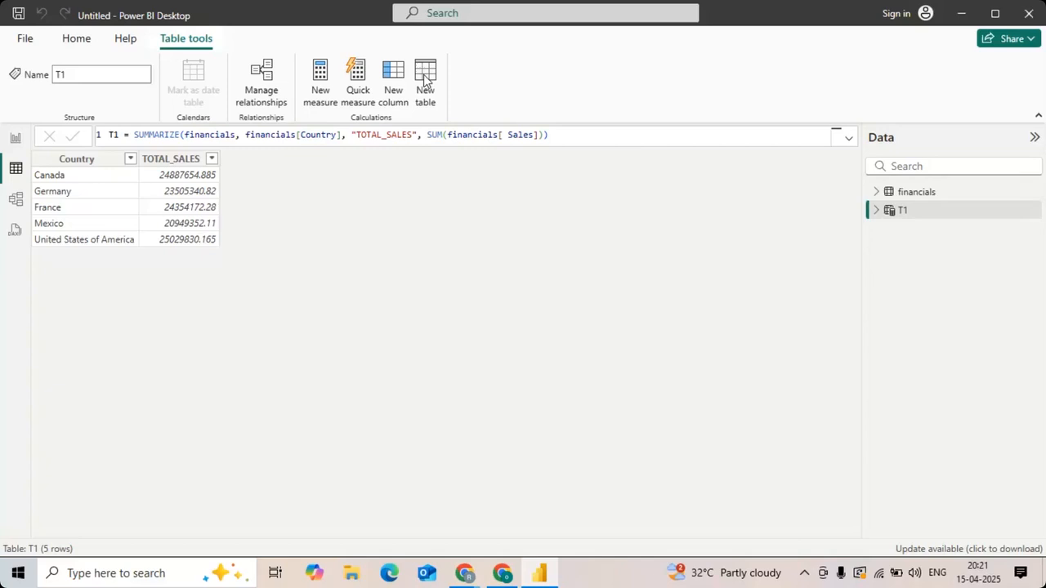
Step: Switch to the Webex meeting in the browser, view the participants list and close it
{"action": "key", "text": "alt+Tab"}
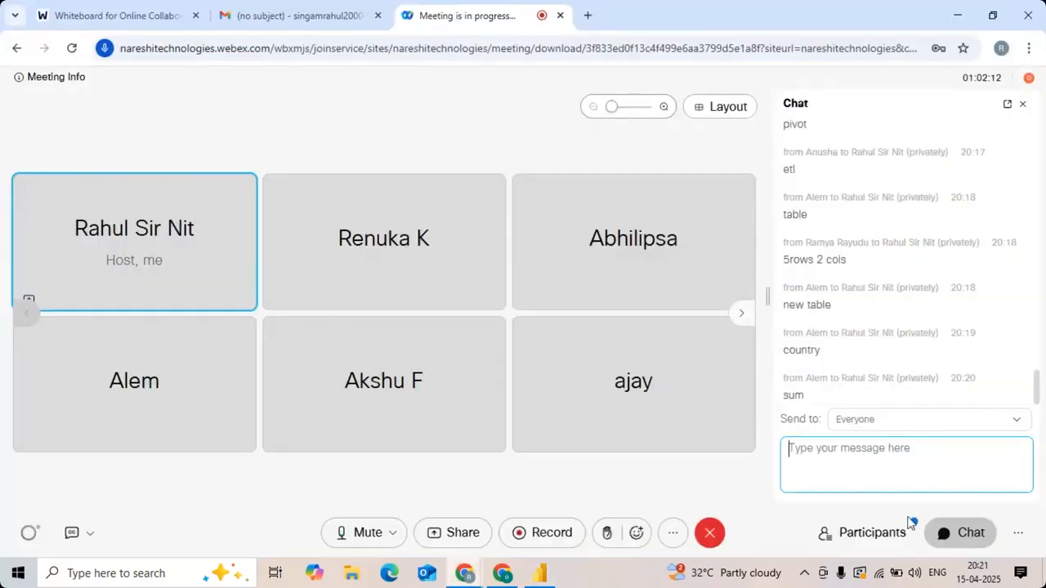
{"action": "left_click", "coordinate": [868, 532]}
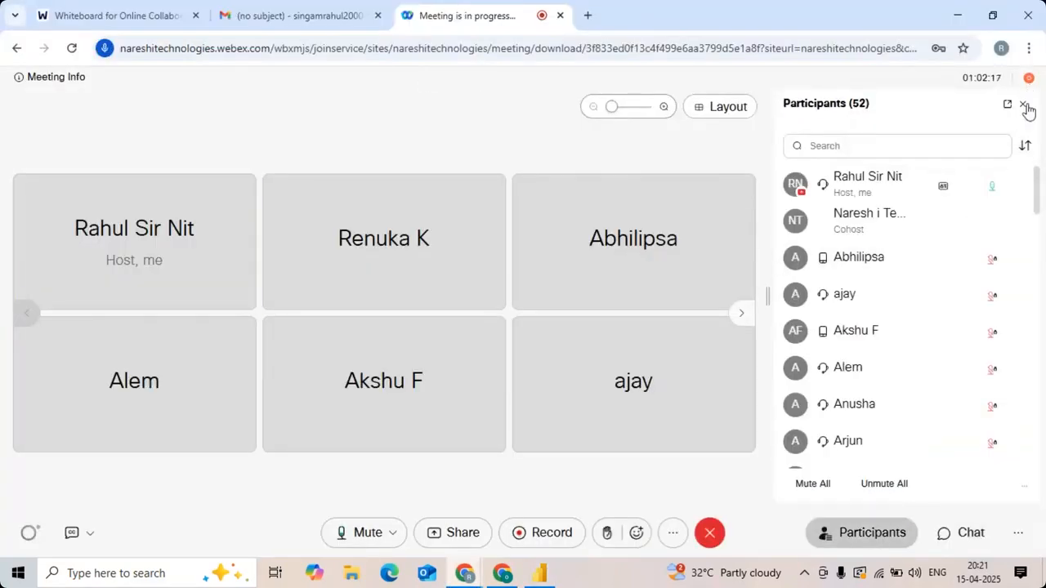
{"action": "left_click", "coordinate": [1022, 105]}
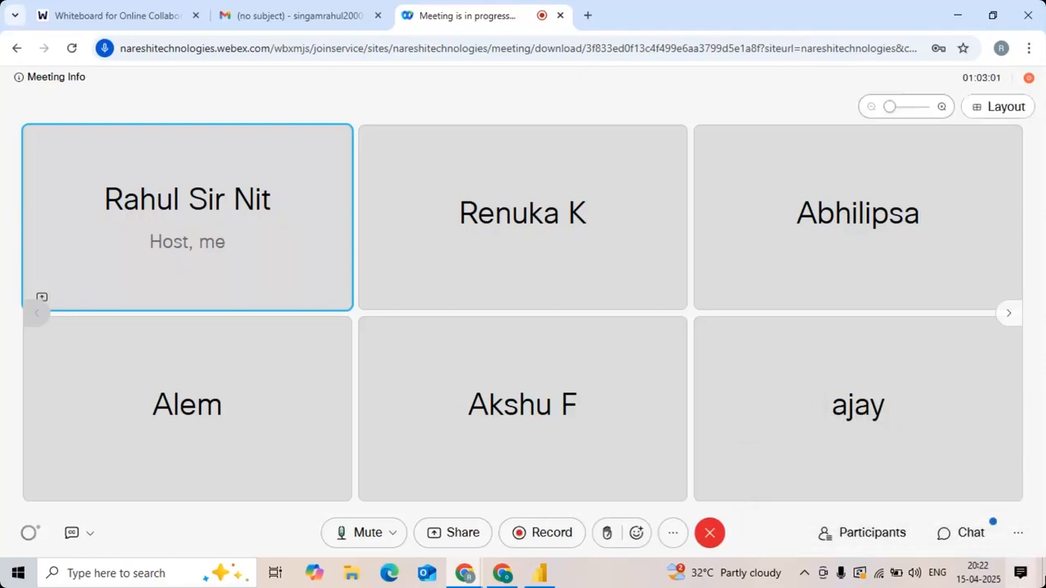
Step: Open the meeting chat and send everyone the message "COUNTRY WISE SEGMENT WISE PRODUCT WISE TOTAL SALES TOTAL PROFIT AVERAGE DISCOUNT"
{"action": "left_click", "coordinate": [941, 535]}
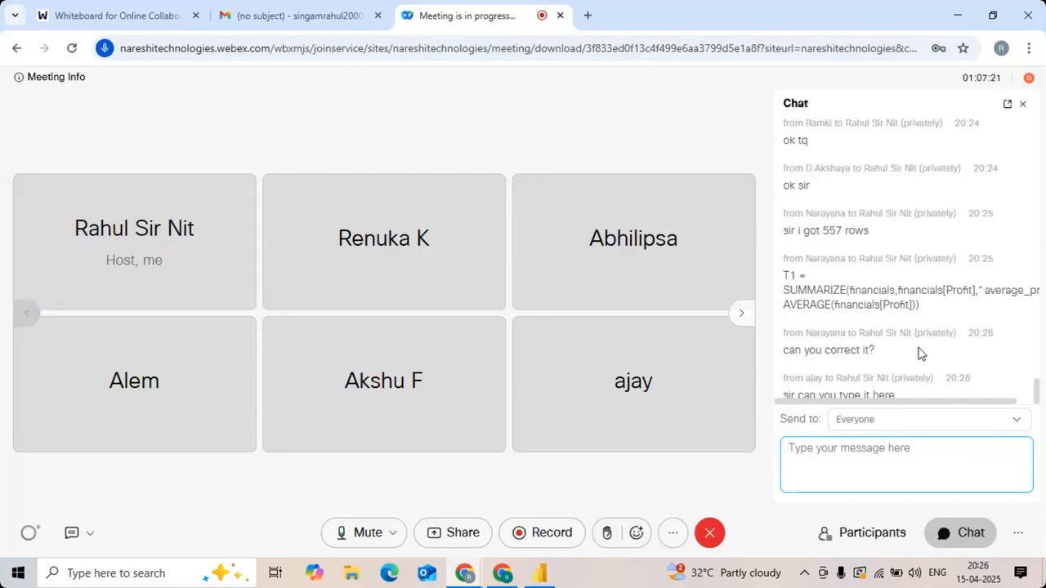
{"action": "type", "text": "COUN"}
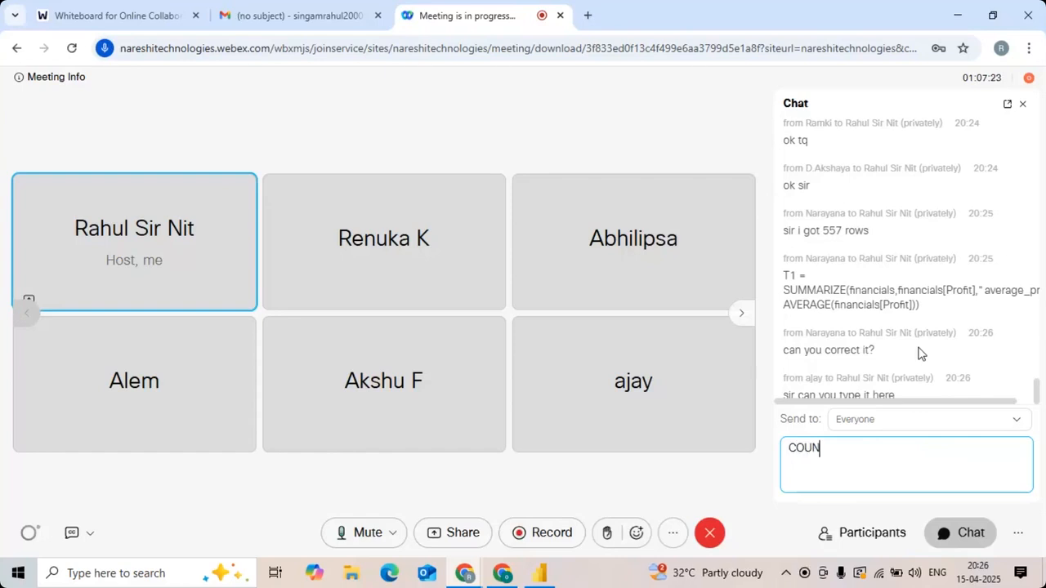
{"action": "type", "text": "TRY WISE SEG"}
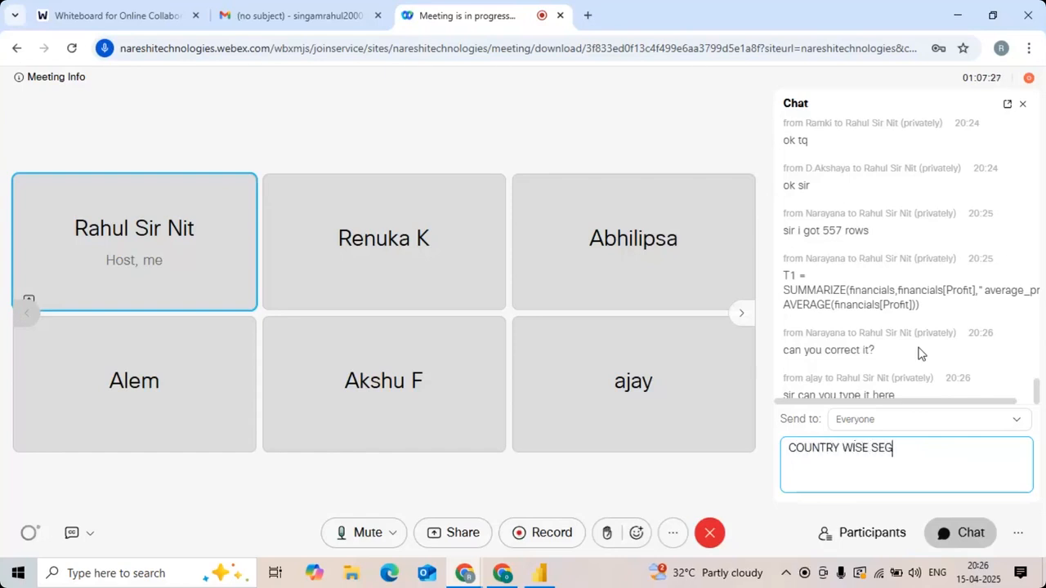
{"action": "type", "text": "MENT SI"}
{"action": "key", "text": "BackSpace"}
{"action": "key", "text": "BackSpace"}
{"action": "type", "text": "WISE PRODUCT WISE TOTAL SALES TOTAL PROFIR"}
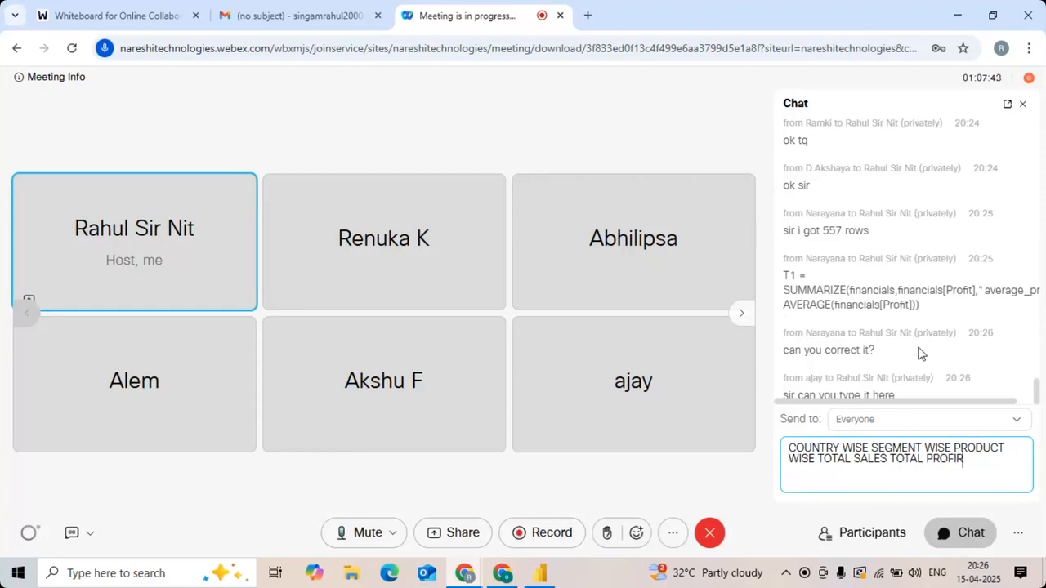
{"action": "key", "text": "BackSpace"}
{"action": "type", "text": "T AVERAGE DISCOUNT"}
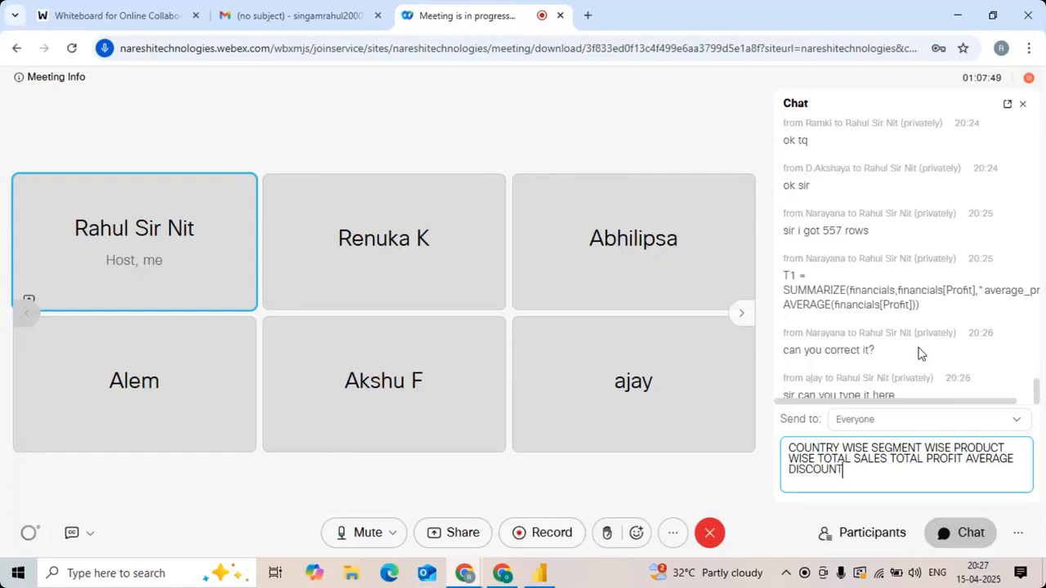
{"action": "key", "text": "Return"}
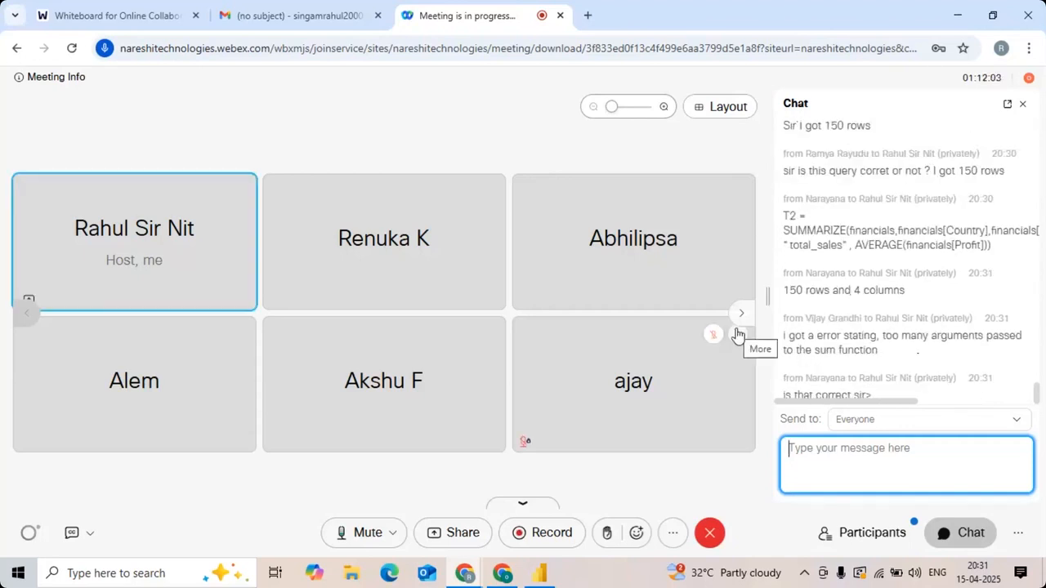
Step: Switch to Power BI Desktop and create a new calculated table, starting its formula with "T2 ="
{"action": "key", "text": "alt+Tab"}
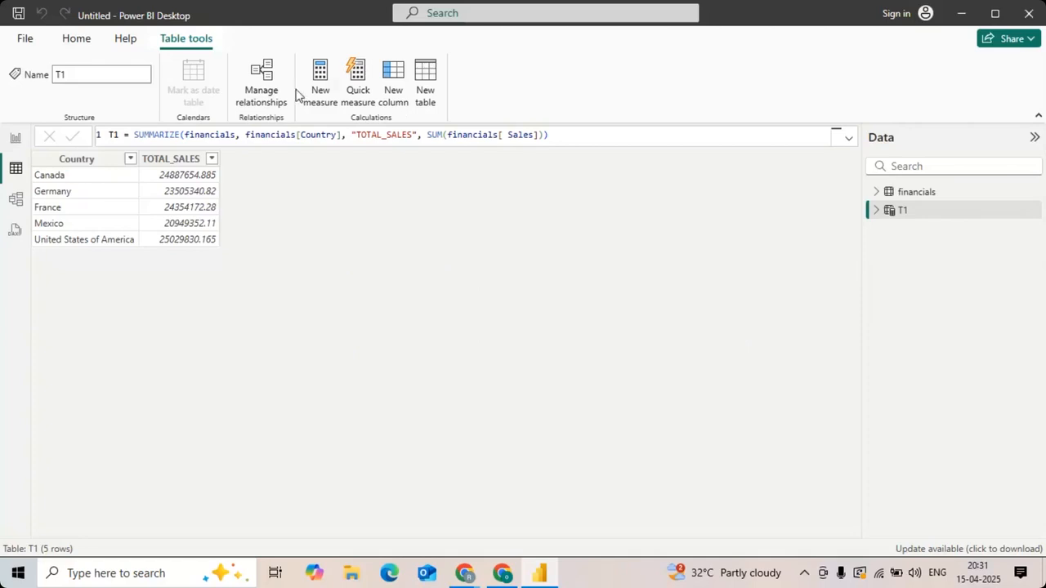
{"action": "left_click", "coordinate": [423, 90]}
{"action": "type", "text": "T2 "}
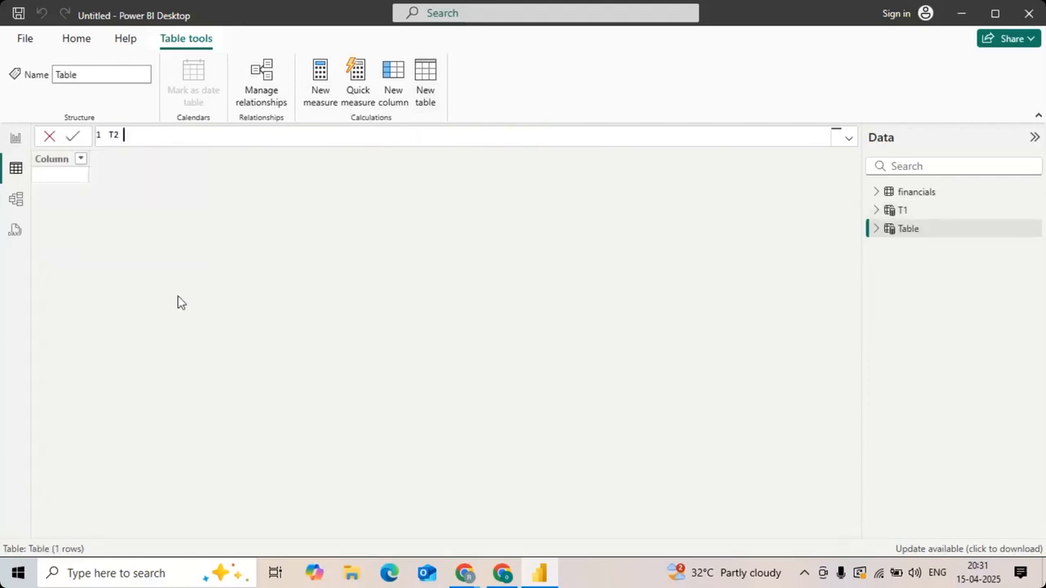
{"action": "type", "text": "="}
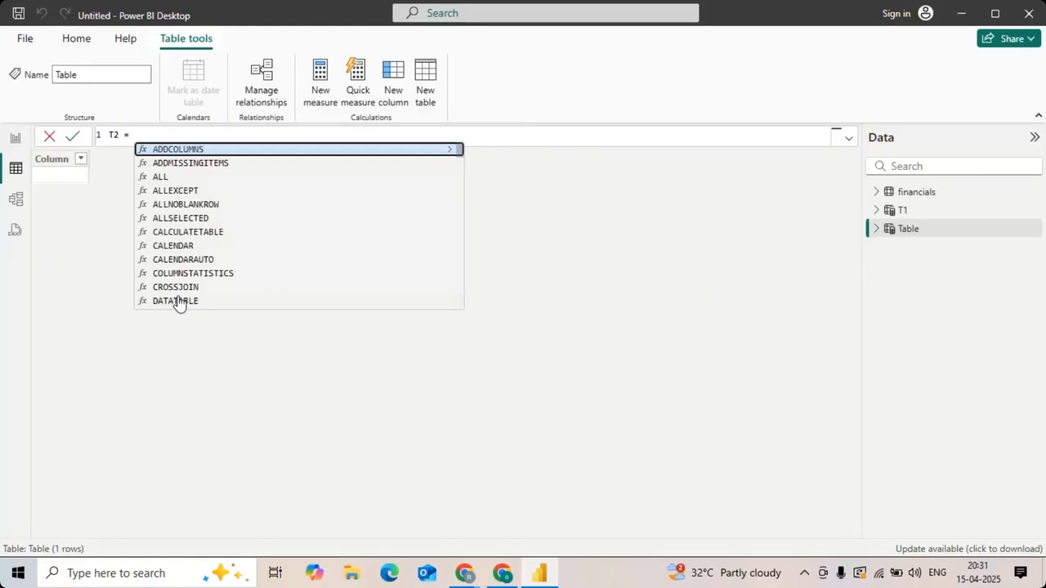
{"action": "type", "text": "summ"}
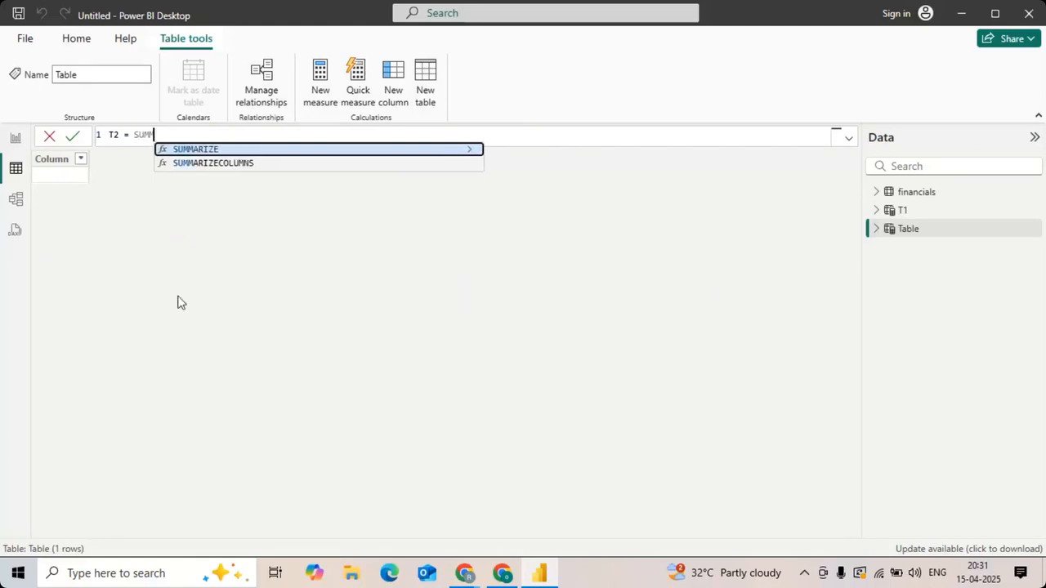
{"action": "key", "text": "Down"}
{"action": "key", "text": "Tab"}
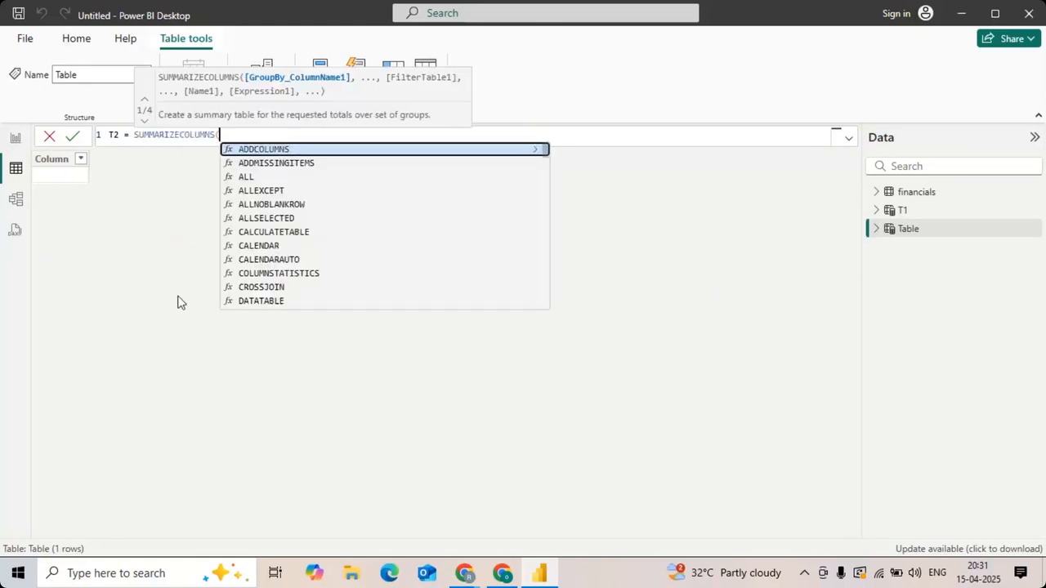
{"action": "key", "text": "BackSpace"}
{"action": "key", "text": "BackSpace"}
{"action": "key", "text": "BackSpace"}
{"action": "key", "text": "BackSpace"}
{"action": "key", "text": "BackSpace"}
{"action": "key", "text": "BackSpace"}
{"action": "key", "text": "BackSpace"}
{"action": "key", "text": "BackSpace"}
{"action": "key", "text": "BackSpace"}
{"action": "key", "text": "BackSpace"}
{"action": "key", "text": "BackSpace"}
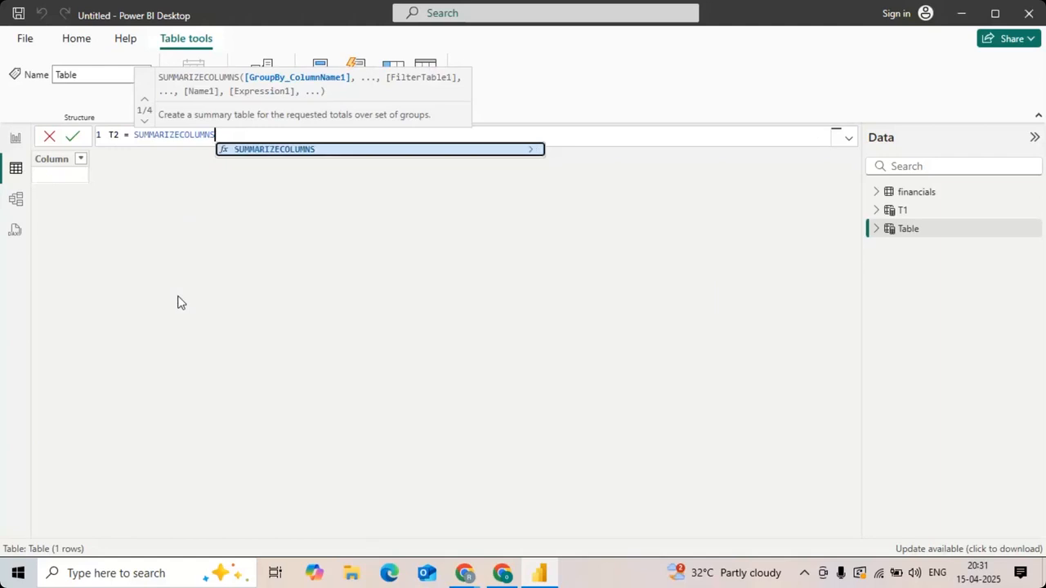
{"action": "key", "text": "BackSpace"}
{"action": "key", "text": "BackSpace"}
{"action": "key", "text": "BackSpace"}
{"action": "key", "text": "BackSpace"}
{"action": "key", "text": "BackSpace"}
{"action": "key", "text": "BackSpace"}
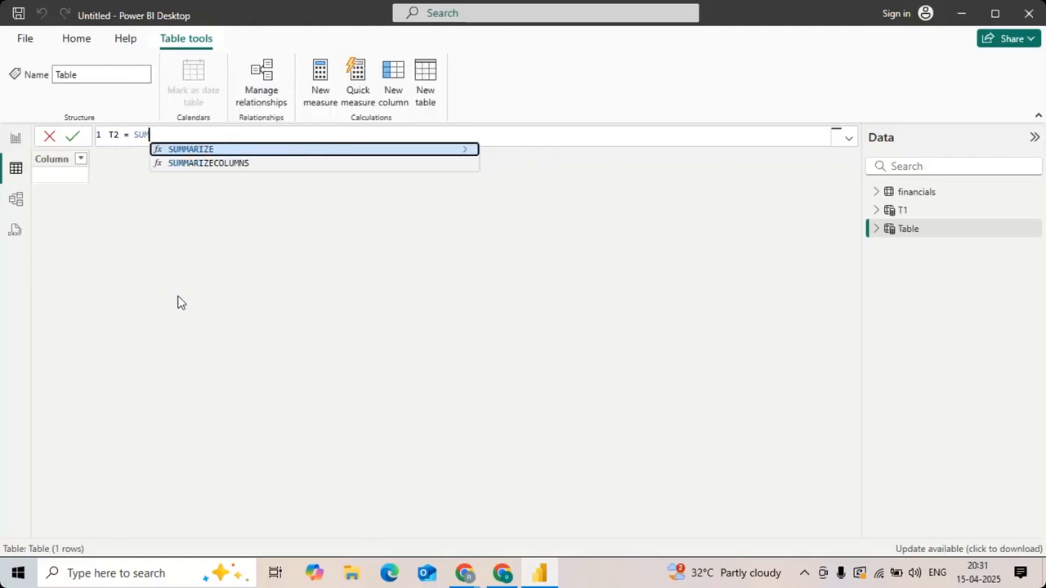
Step: Begin the T2 expression with SUMMARIZE on the financials table, using financials[Country] as the first group-by column
{"action": "type", "text": "summ"}
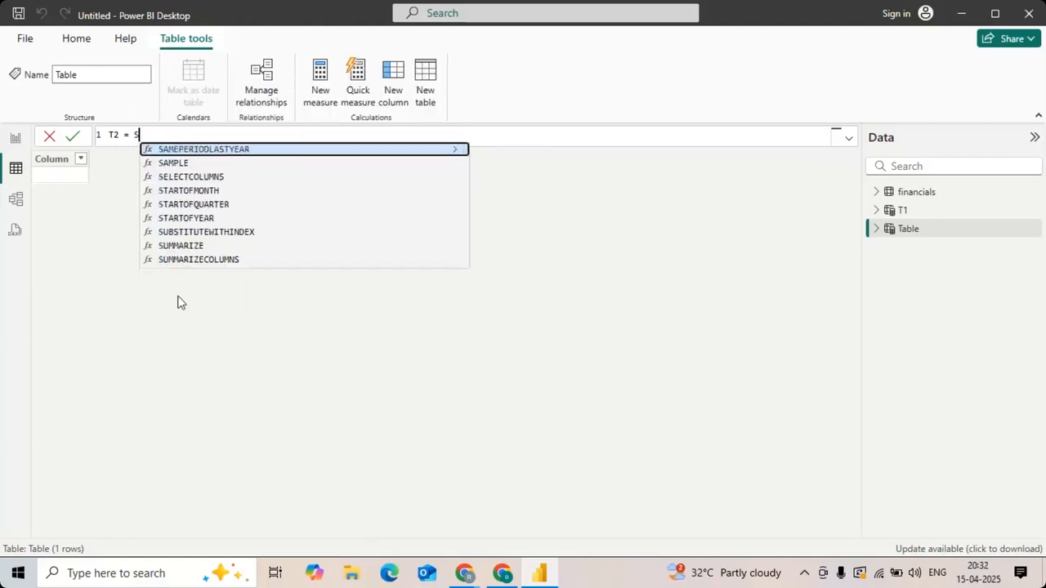
{"action": "key", "text": "Tab"}
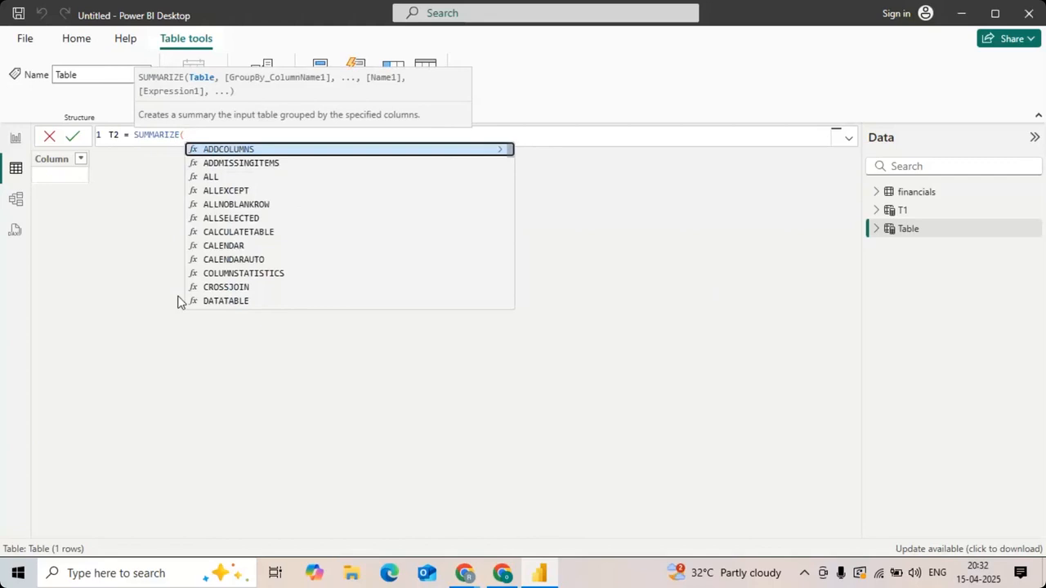
{"action": "type", "text": "financials,"}
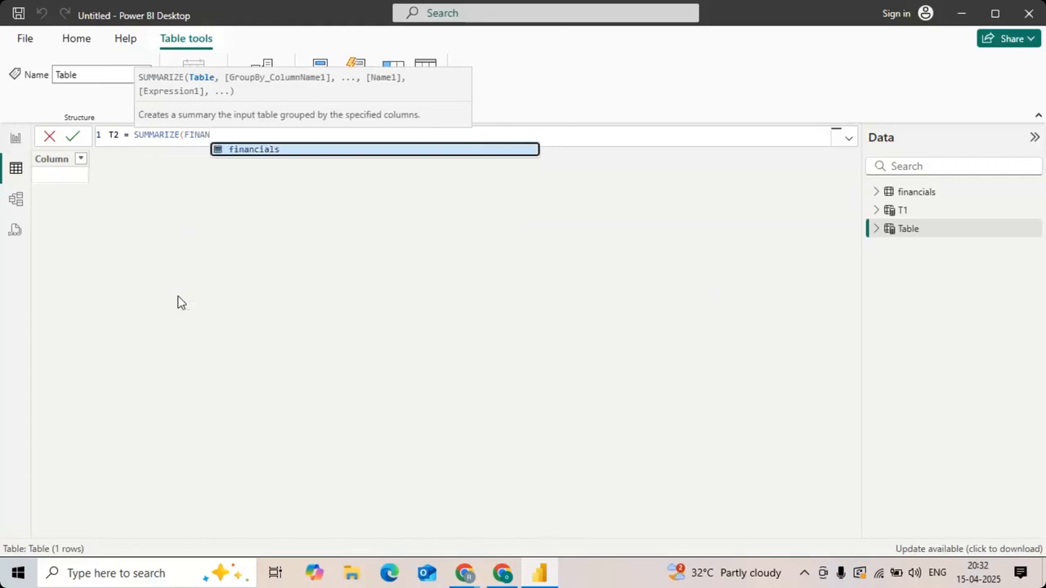
{"action": "type", "text": " financials["}
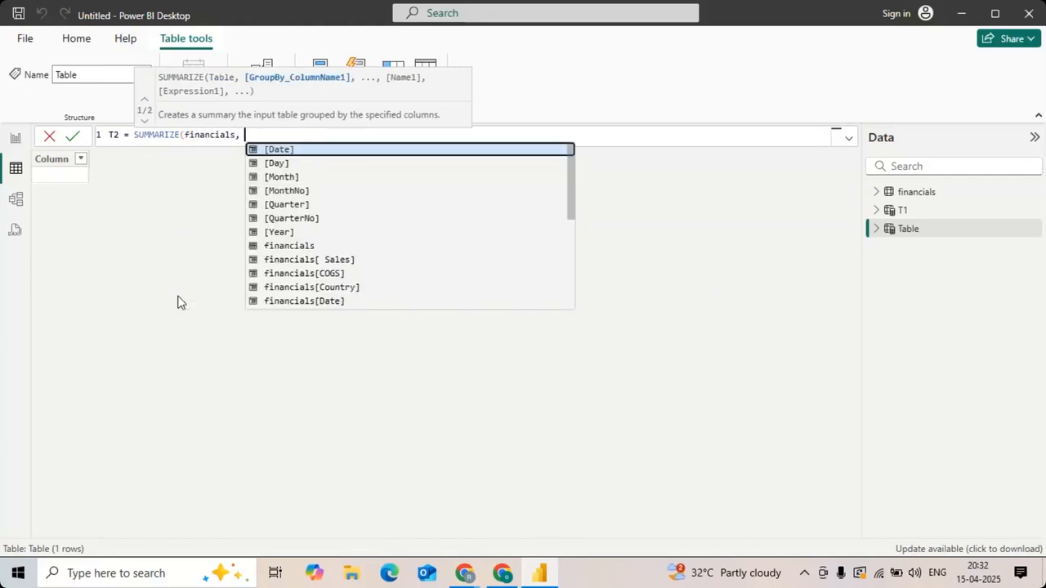
{"action": "type", "text": "Cou"}
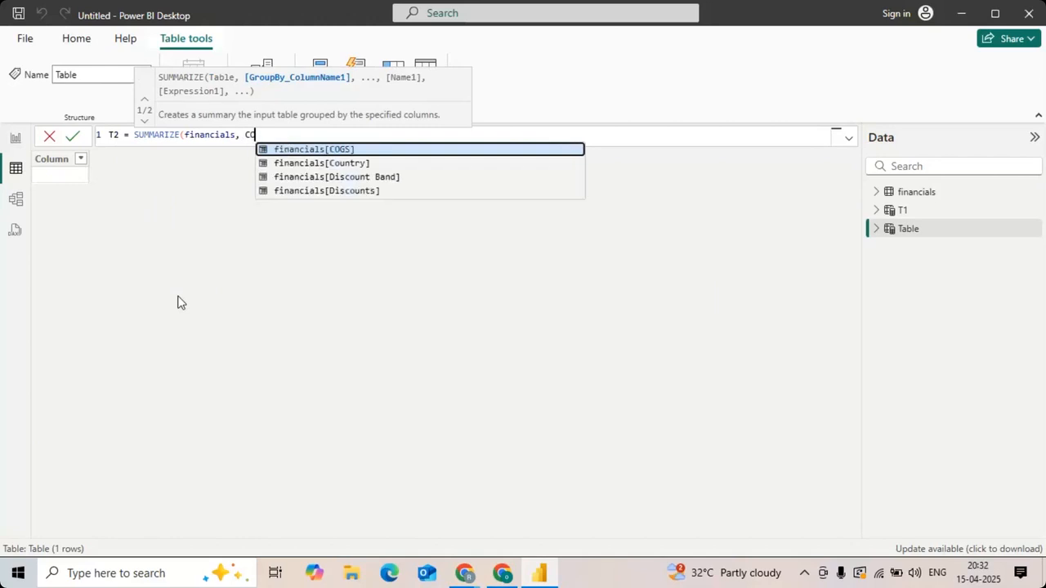
{"action": "key", "text": "Tab"}
{"action": "type", "text": ", "}
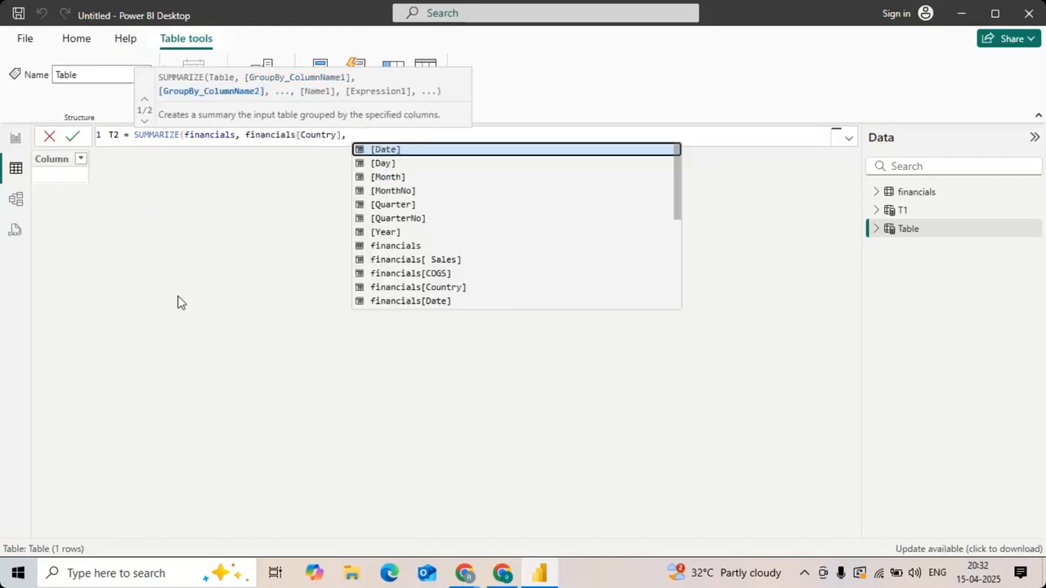
{"action": "type", "text": "Segm"}
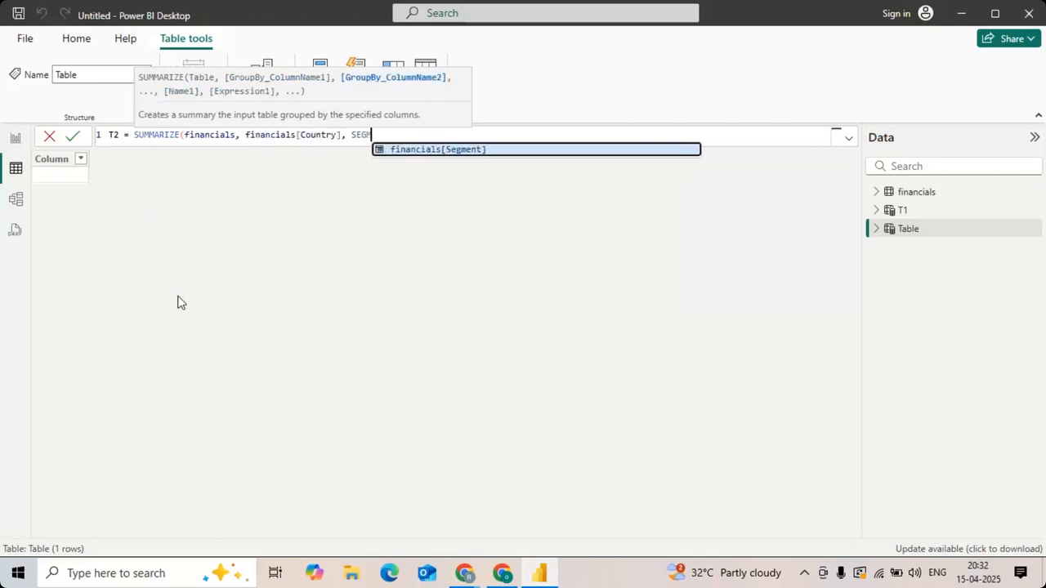
Step: Add financials[Segment] and financials[Product] as further group-by columns in the T2 formula
{"action": "key", "text": "Tab"}
{"action": "type", "text": ", "}
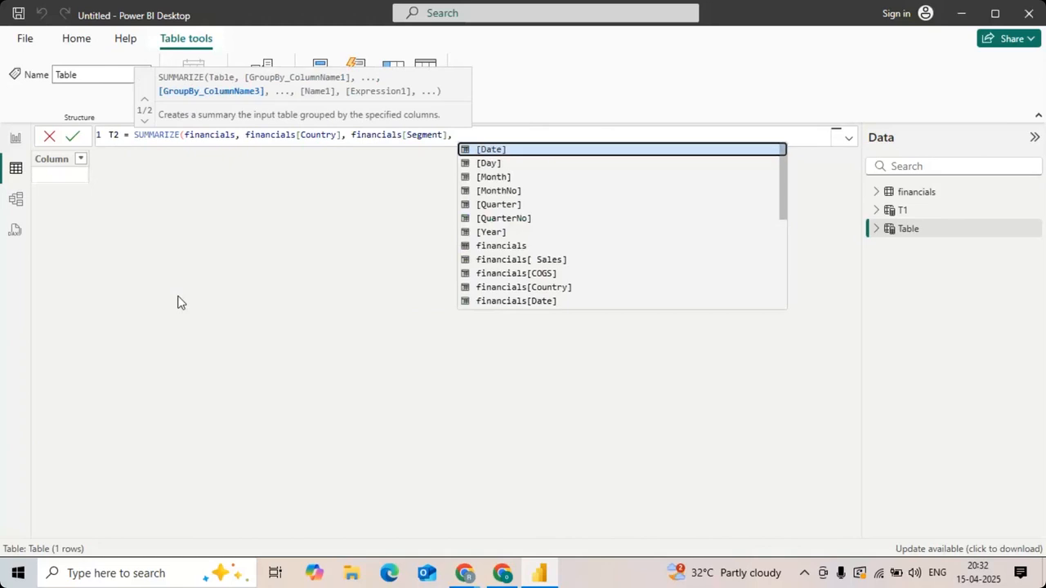
{"action": "type", "text": "PROD"}
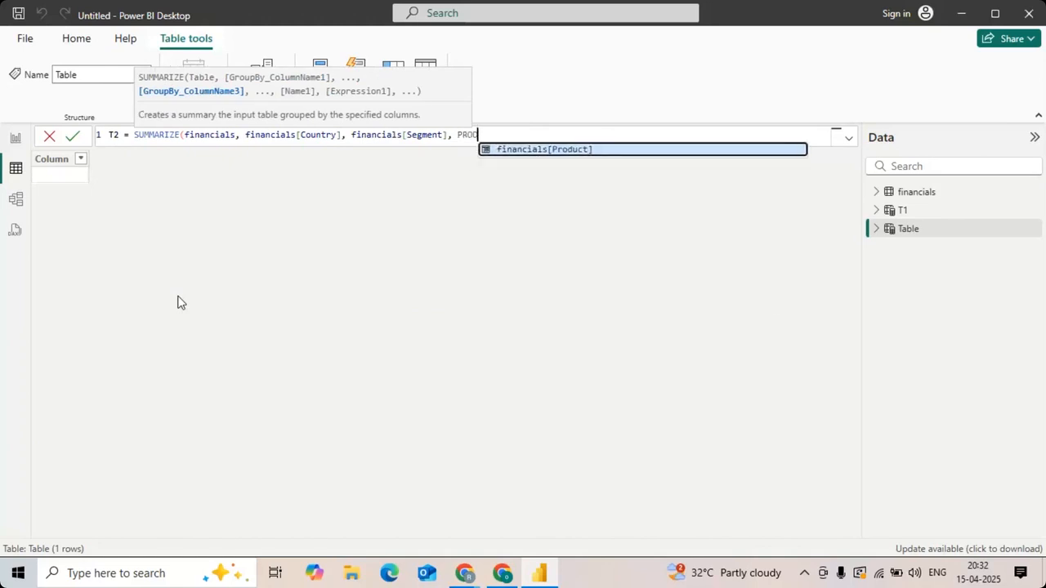
{"action": "key", "text": "Tab"}
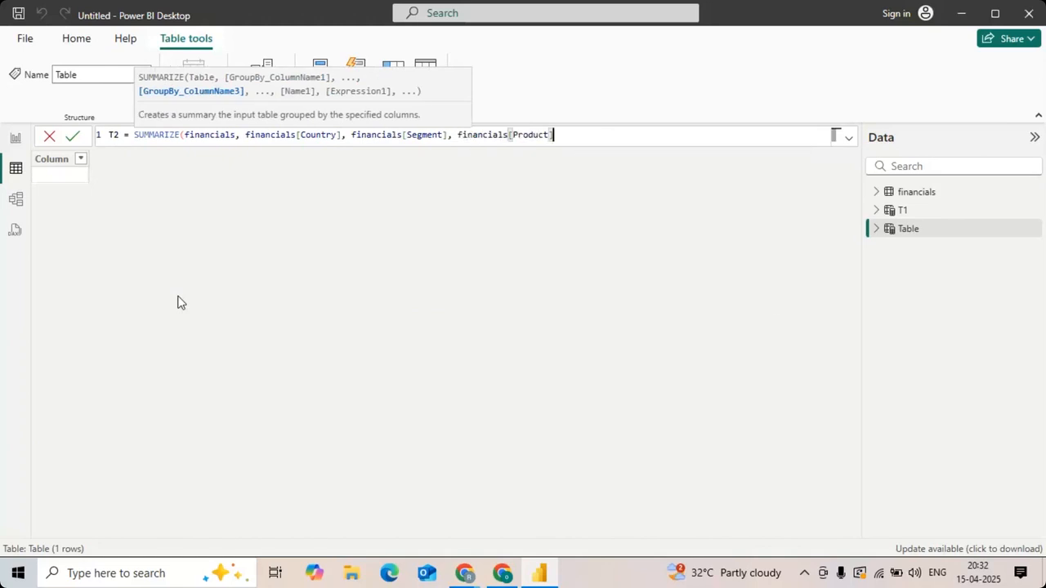
Step: Add a summary column named "TOTAL SALES" with the expression SUM(financials[ Sales]) to the T2 formula
{"action": "type", "text": ", "}
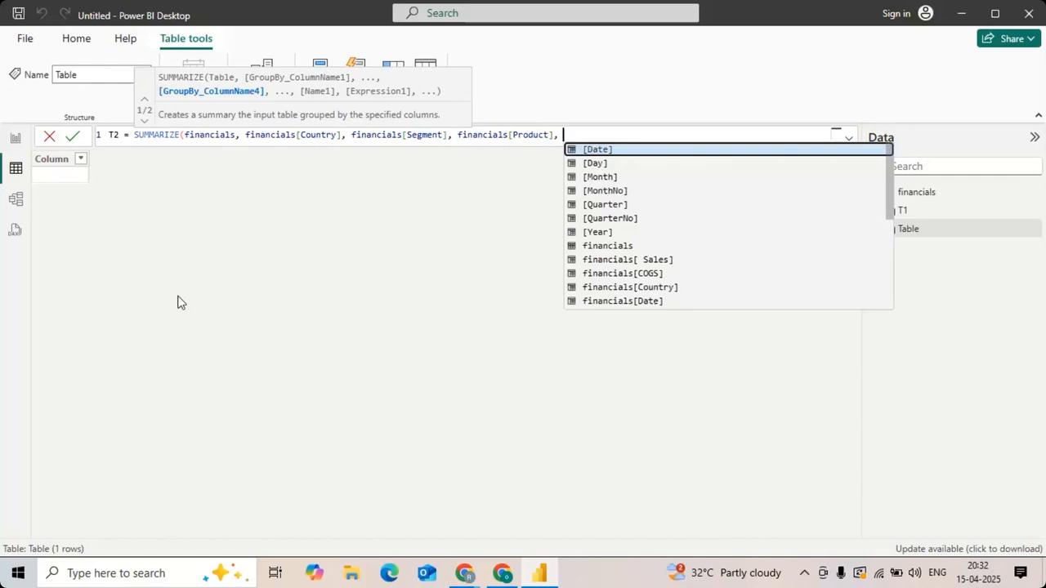
{"action": "type", "text": "\""}
{"action": "type", "text": "TOTA"}
{"action": "type", "text": "L SALES"}
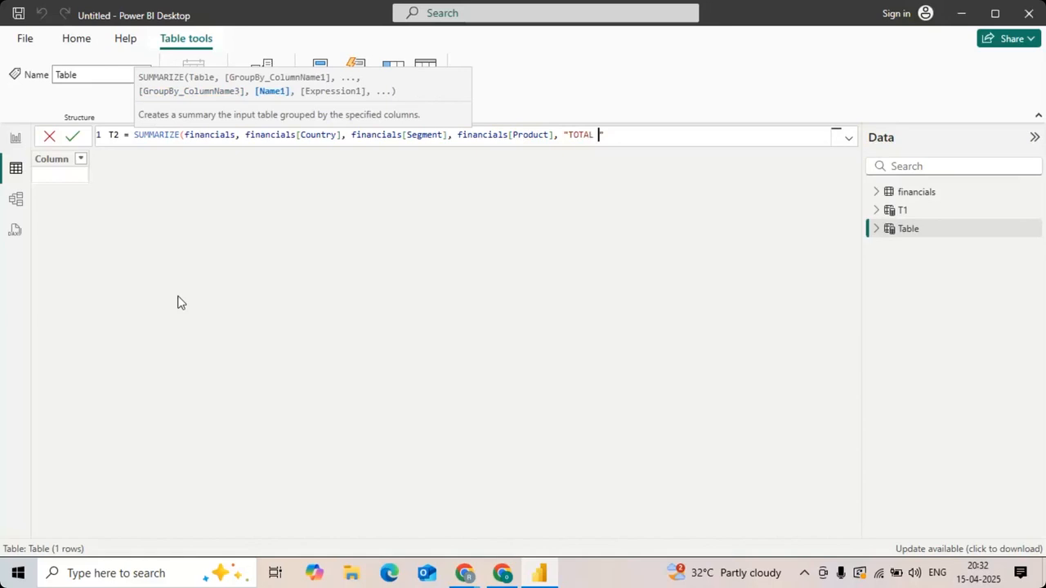
{"action": "type", "text": ","}
{"action": "type", "text": "SUM(SA"}
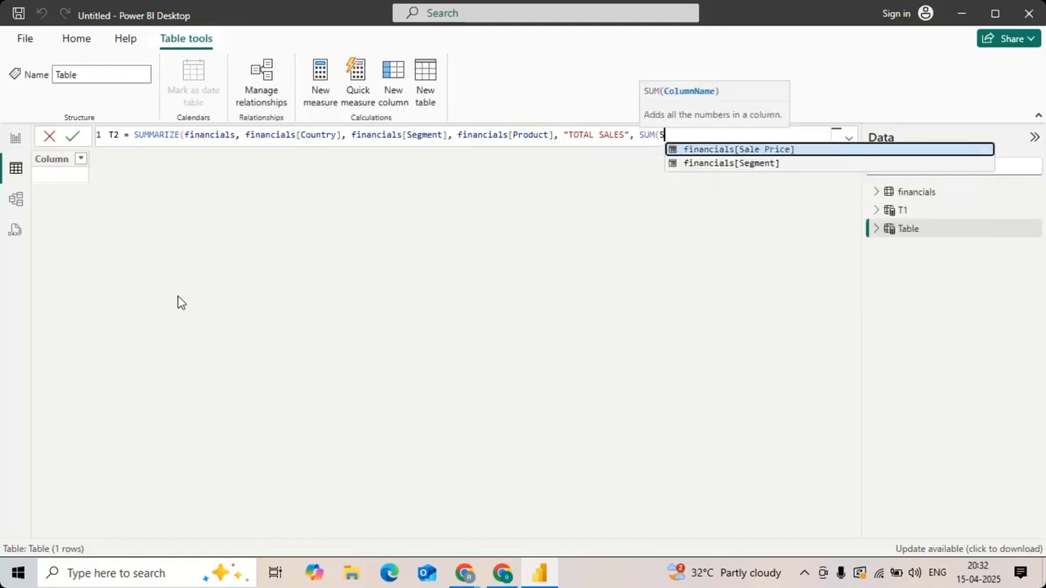
{"action": "key", "text": "Up"}
{"action": "key", "text": "Up"}
{"action": "key", "text": "Tab"}
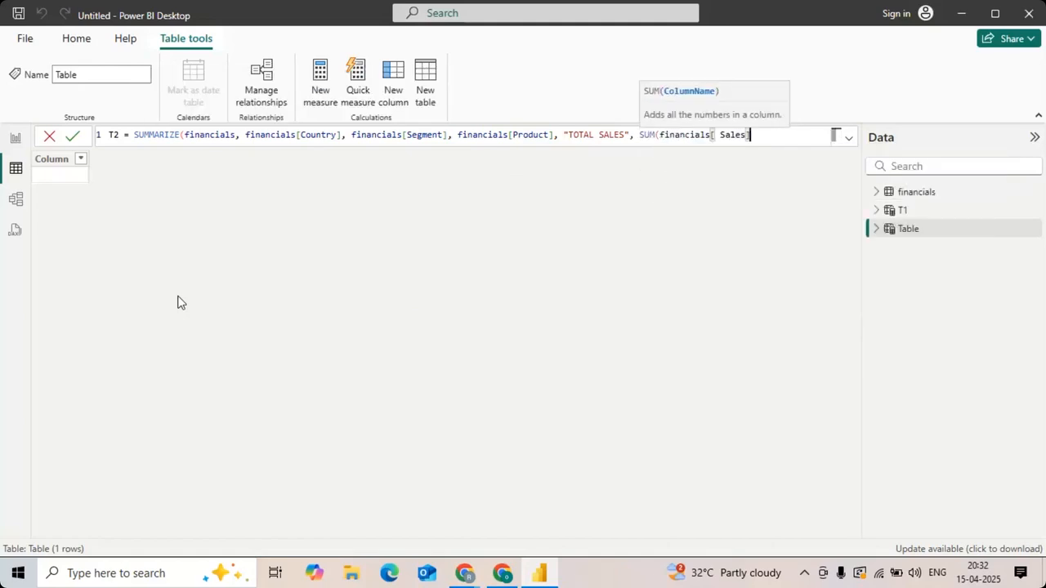
{"action": "type", "text": ")"}
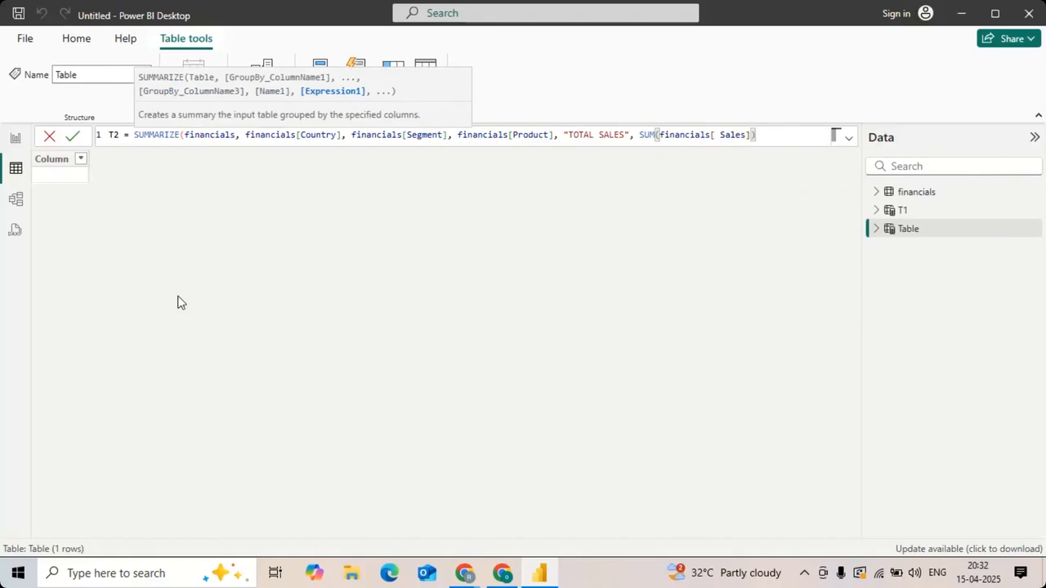
{"action": "type", "text": ","}
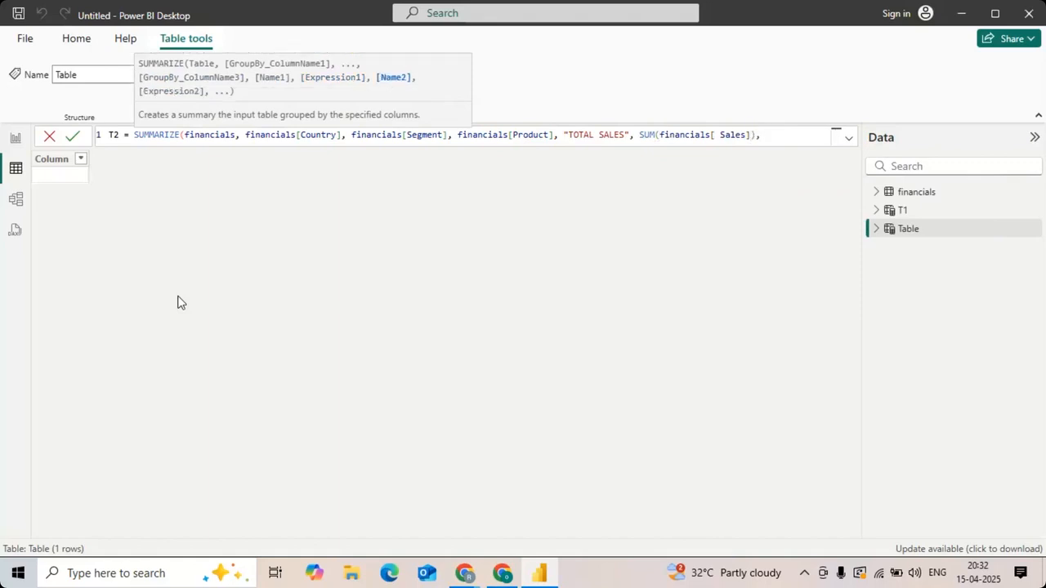
Step: Name a second summary column "TOTAL PROFIT" on a new line of the T2 formula
{"action": "key", "text": "shift+Return"}
{"action": "type", "text": "\""}
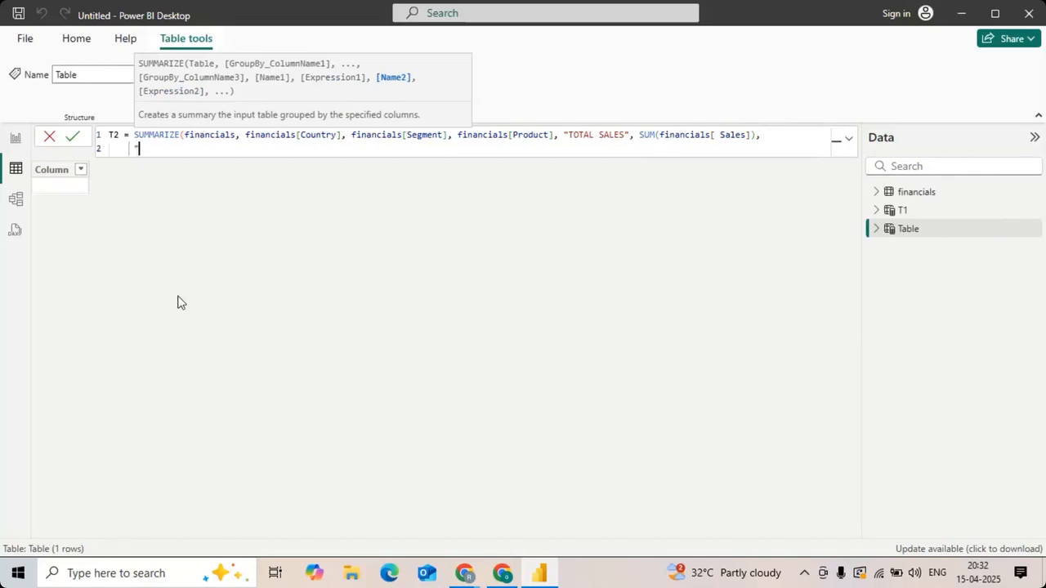
{"action": "type", "text": "TOTAL PROFIT\", "}
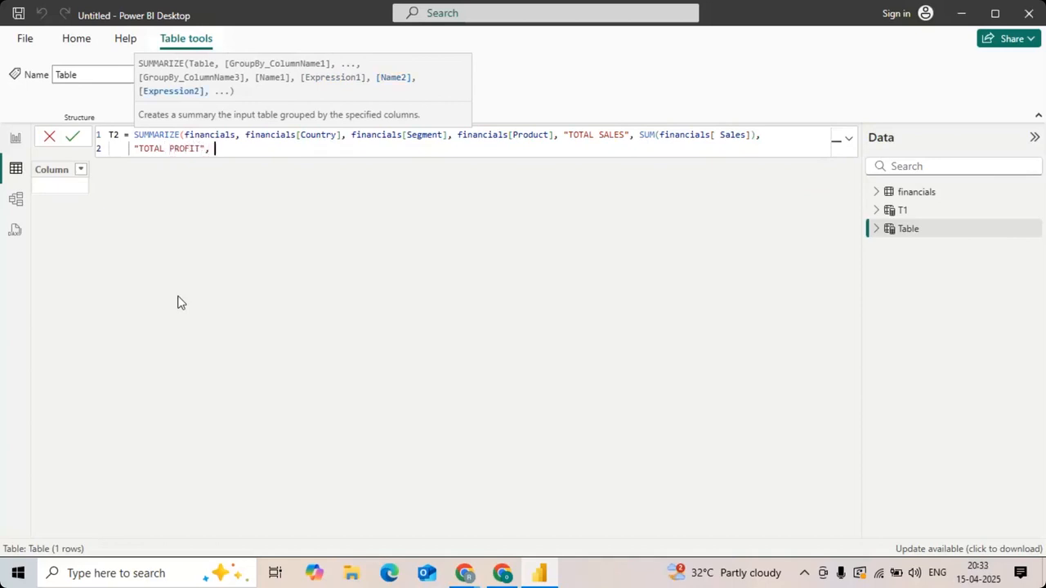
{"action": "type", "text": "SUM("}
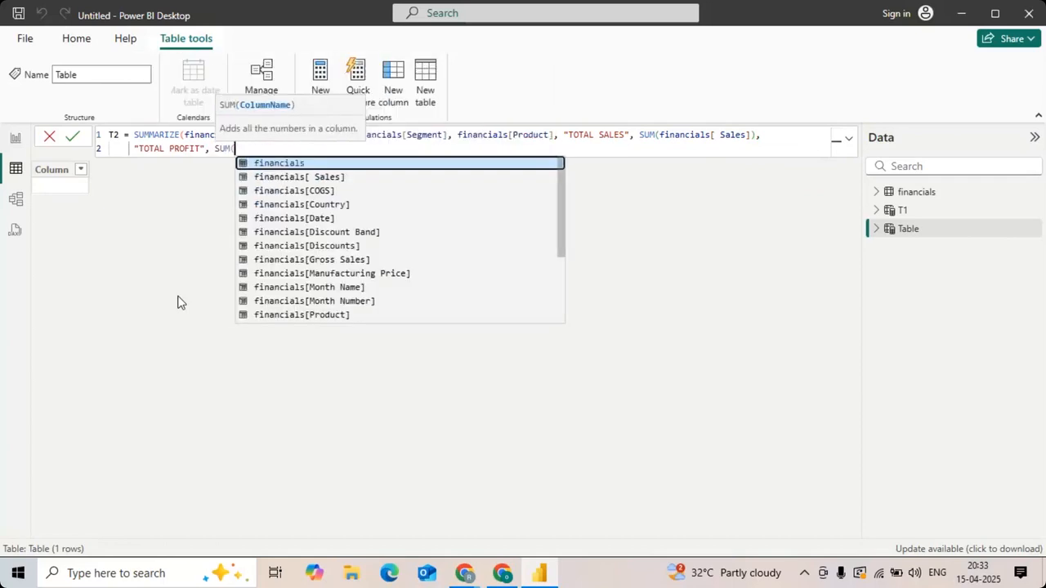
Step: Enter SUM(financials[Profit]) as the TOTAL PROFIT expression and open the quotation for a third summary column's name
{"action": "key", "text": "Down"}
{"action": "key", "text": "Down"}
{"action": "key", "text": "Down"}
{"action": "key", "text": "Down"}
{"action": "key", "text": "Down"}
{"action": "key", "text": "Down"}
{"action": "key", "text": "Down"}
{"action": "key", "text": "Down"}
{"action": "key", "text": "Down"}
{"action": "key", "text": "Down"}
{"action": "key", "text": "Down"}
{"action": "key", "text": "Down"}
{"action": "key", "text": "Down"}
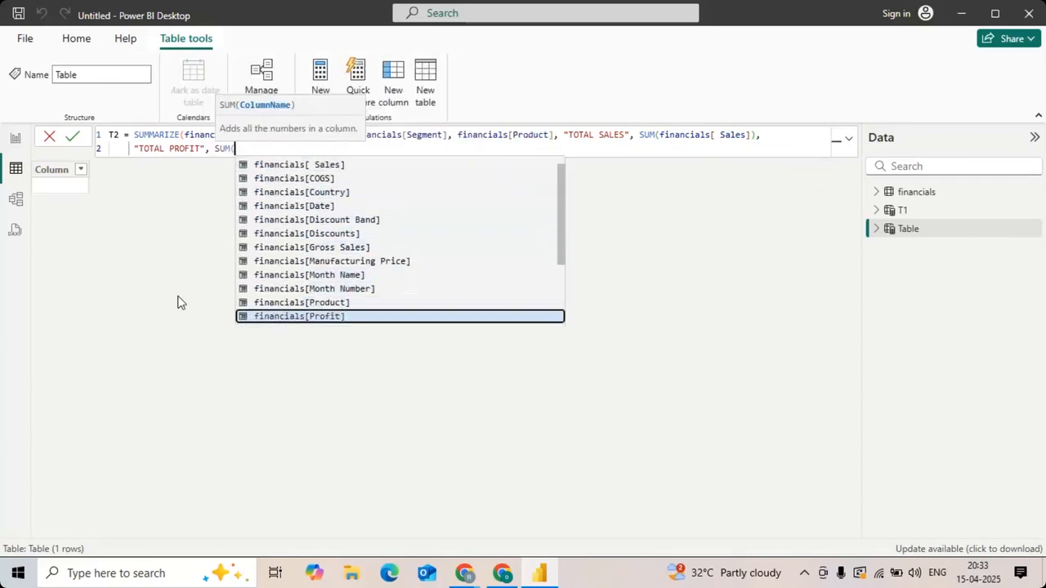
{"action": "key", "text": "Up"}
{"action": "key", "text": "Tab"}
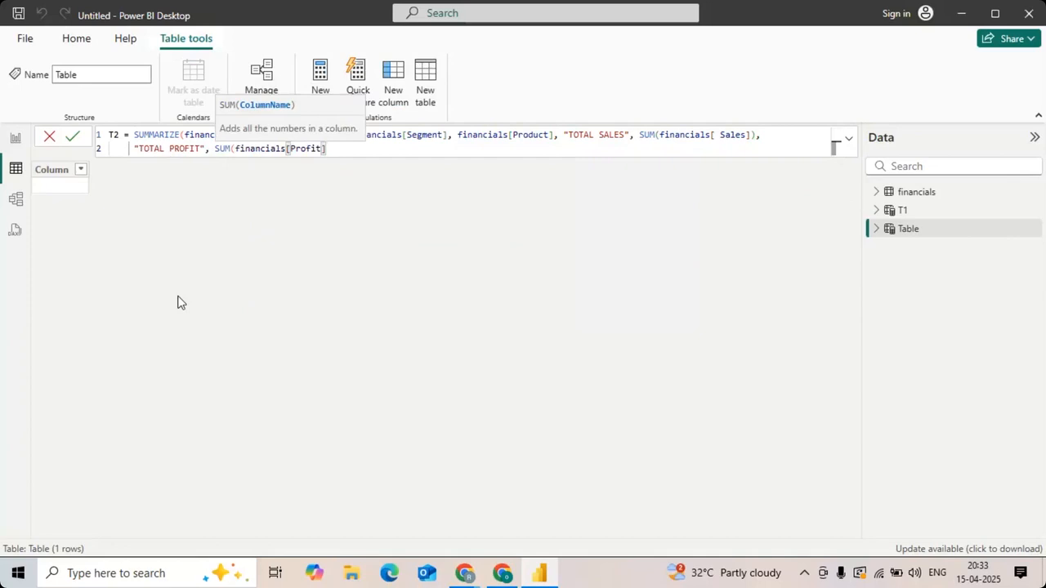
{"action": "type", "text": "), \""}
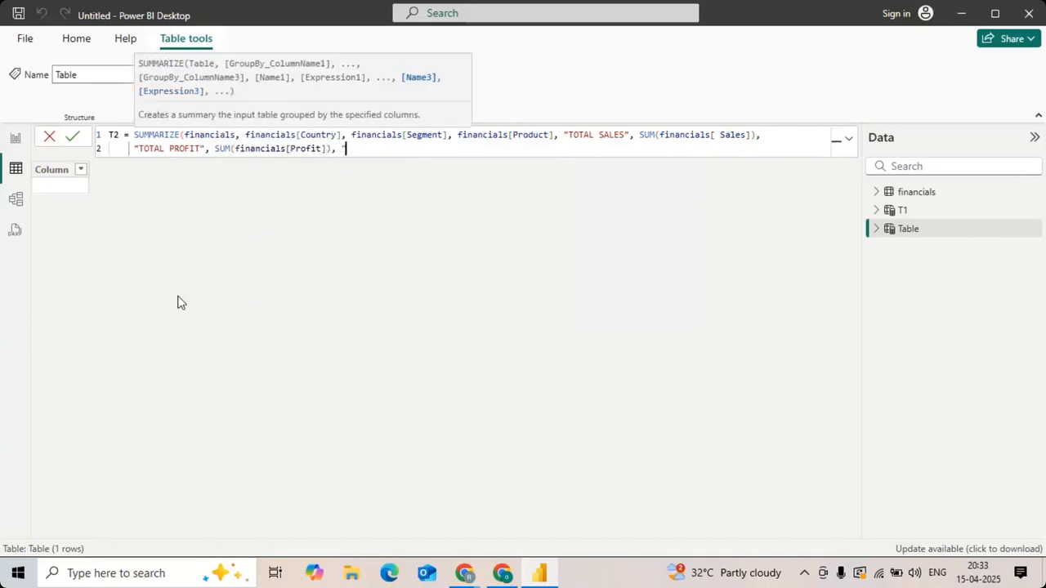
{"action": "type", "text": "AVERAGE DISCOUNT\", AVG"}
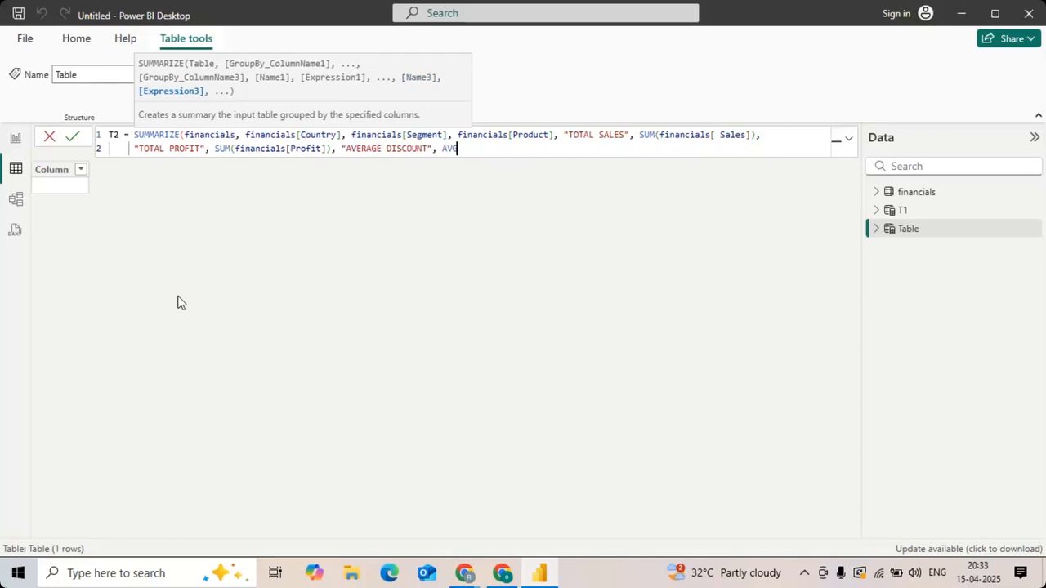
Step: Name the third summary column "AVERAGE DISCOUNT" in the T2 formula
{"action": "type", "text": "()"}
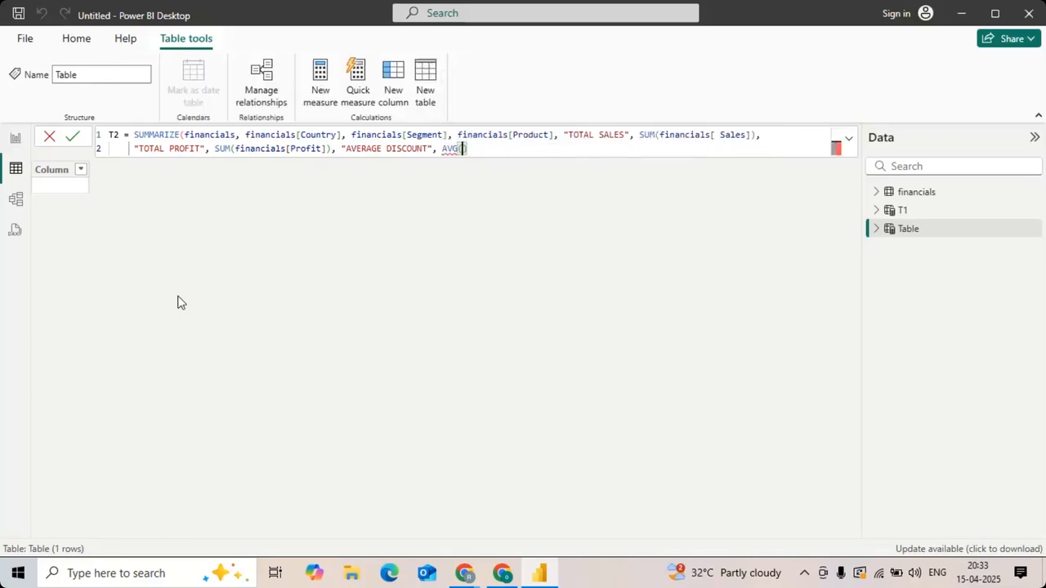
Step: Start the AVERAGE DISCOUNT expression with the AVERAGE function
{"action": "key", "text": "BackSpace"}
{"action": "key", "text": "Delete"}
{"action": "key", "text": "BackSpace"}
{"action": "key", "text": "BackSpace"}
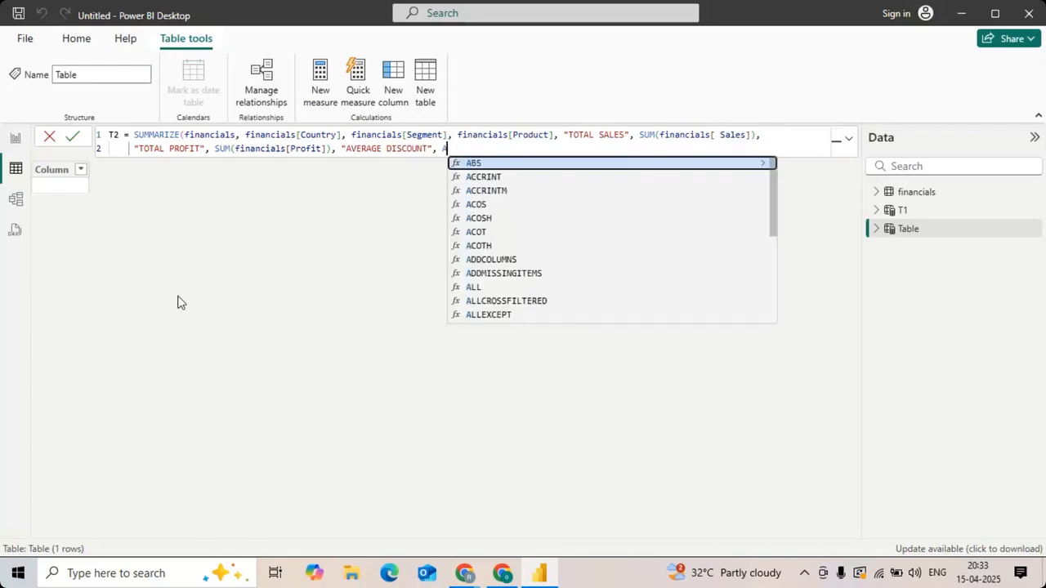
{"action": "type", "text": "VE"}
{"action": "key", "text": "Tab"}
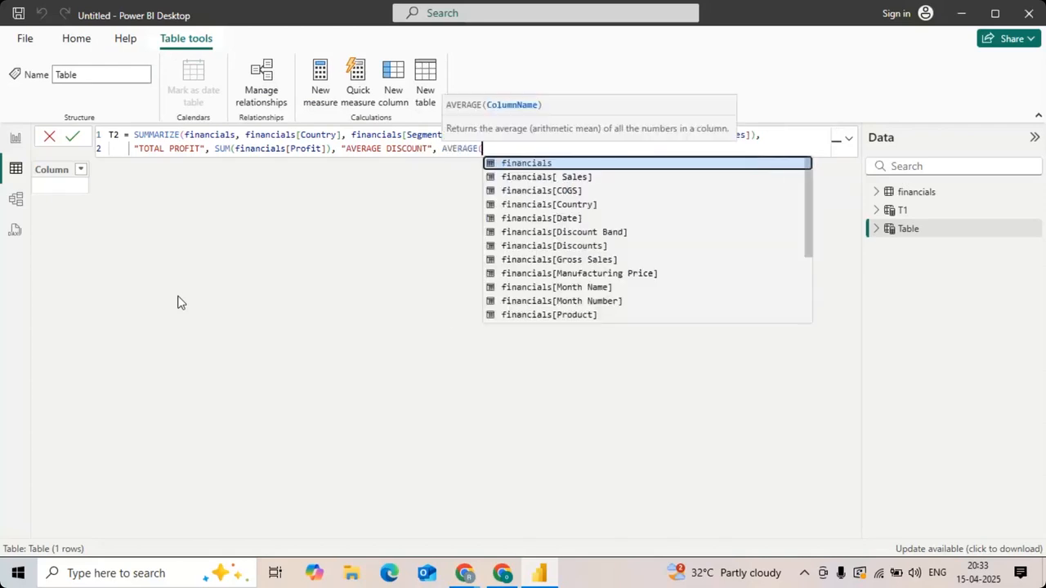
Step: Use financials[Discounts] as the AVERAGE argument, close the SUMMARIZE formula and commit table T2
{"action": "key", "text": "Down"}
{"action": "key", "text": "Down"}
{"action": "key", "text": "Down"}
{"action": "key", "text": "Down"}
{"action": "key", "text": "Down"}
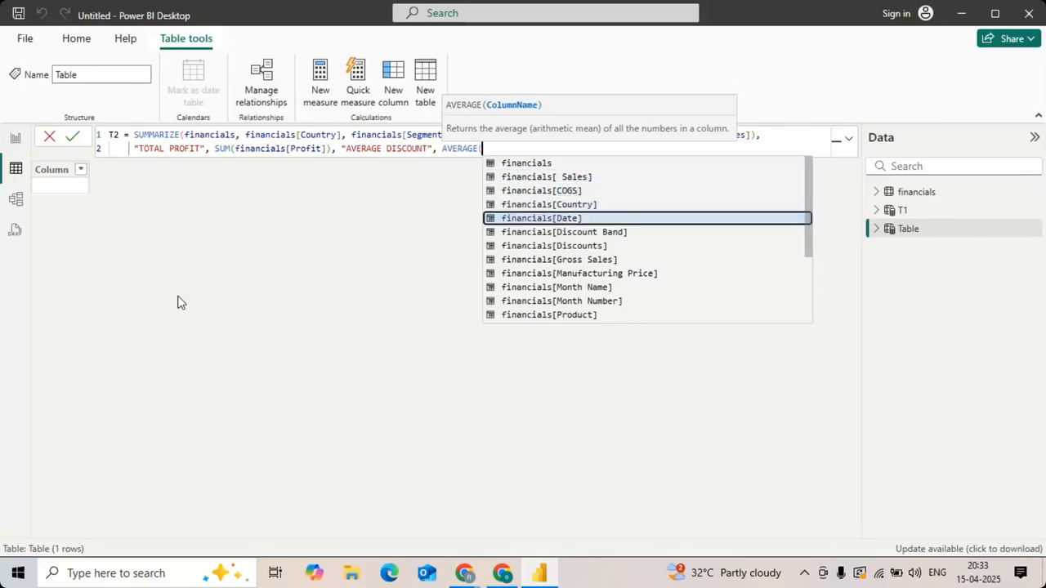
{"action": "key", "text": "Down"}
{"action": "key", "text": "Down"}
{"action": "key", "text": "Down"}
{"action": "key", "text": "Down"}
{"action": "key", "text": "Down"}
{"action": "key", "text": "Up"}
{"action": "key", "text": "Up"}
{"action": "key", "text": "Up"}
{"action": "key", "text": "Up"}
{"action": "key", "text": "Tab"}
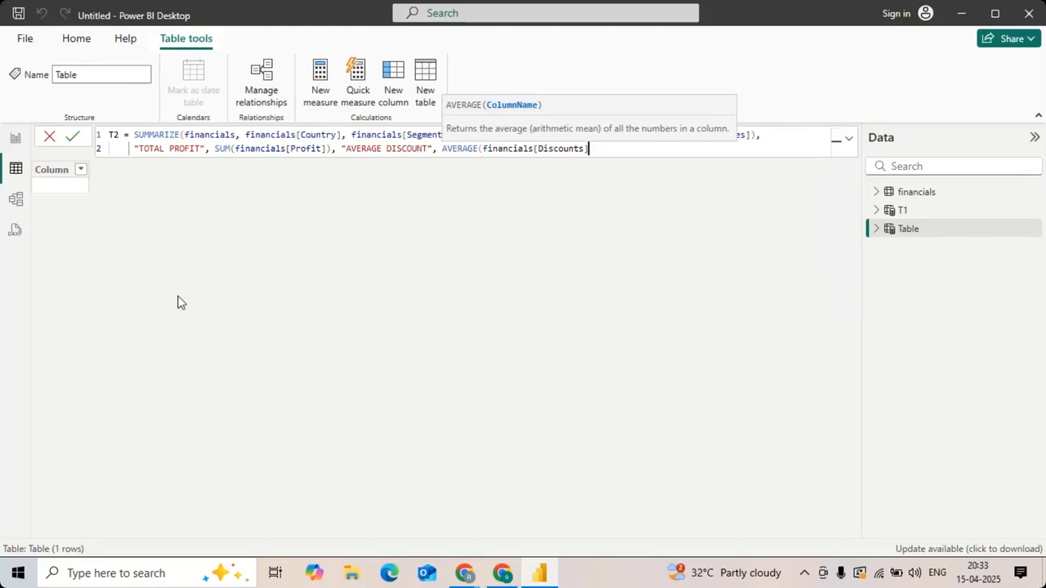
{"action": "type", "text": "))"}
{"action": "key", "text": "Return"}
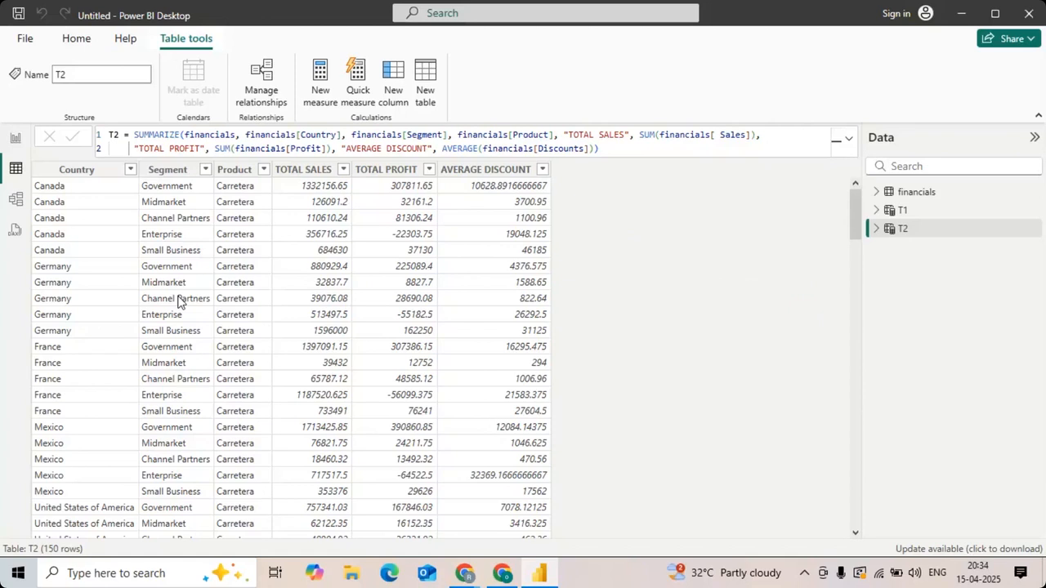
{"action": "key", "text": "alt+Tab"}
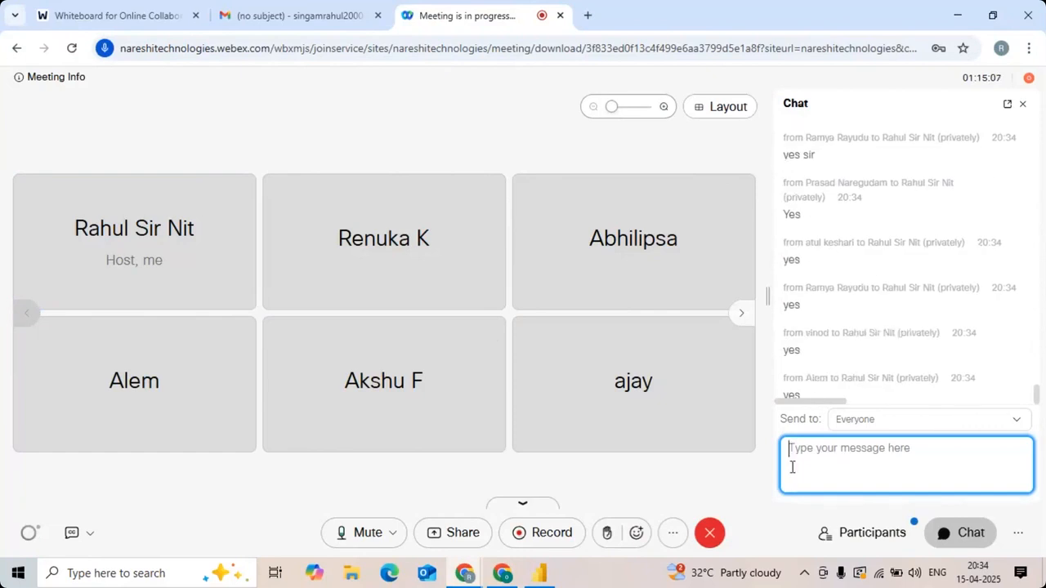
{"action": "key", "text": "alt+Tab"}
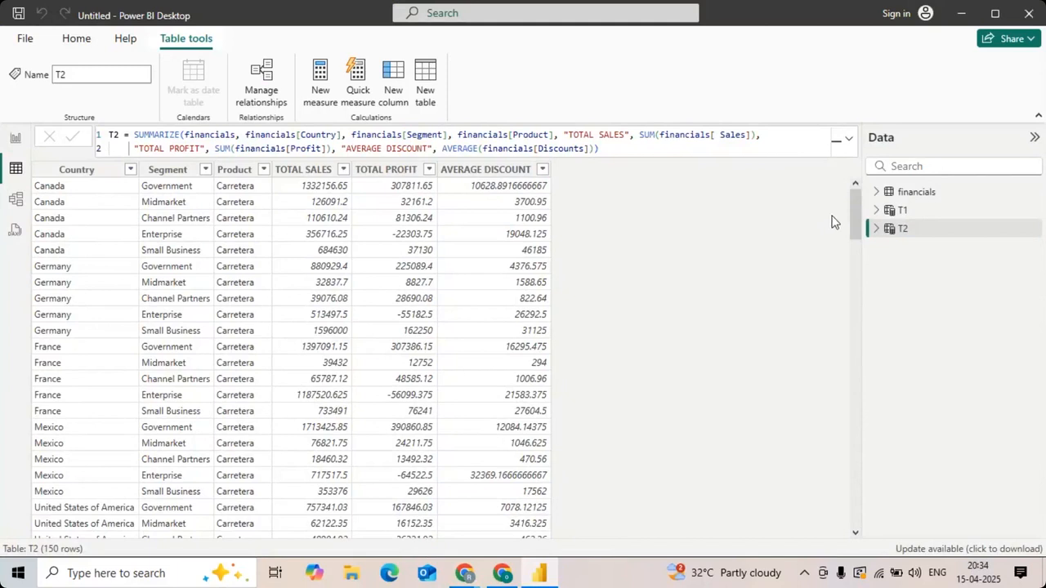
Step: Create a new calculated table named T3 and start its formula with the SUMMARIZECOLUMNS function
{"action": "left_click", "coordinate": [893, 192]}
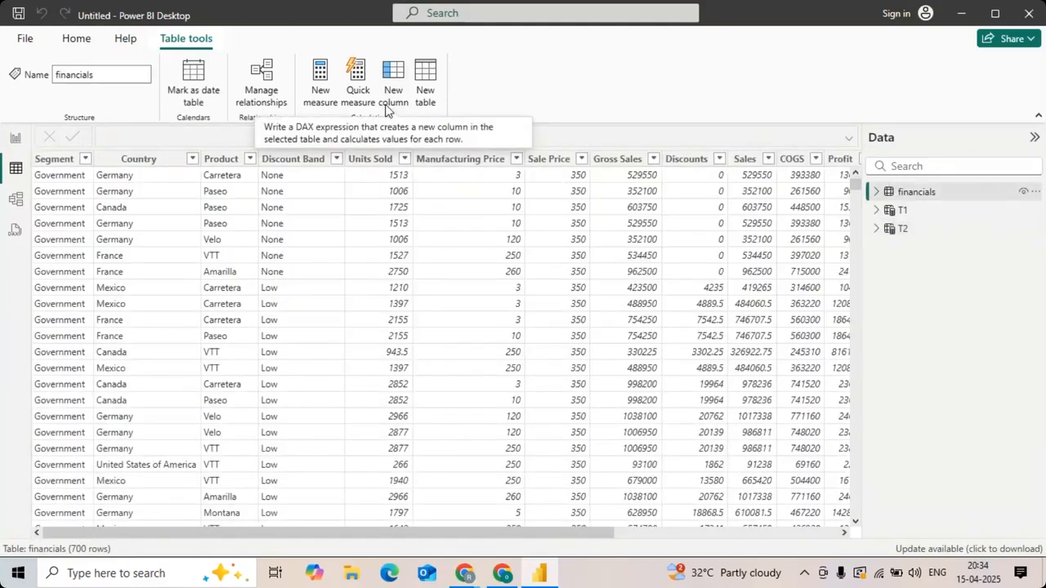
{"action": "left_click", "coordinate": [438, 72]}
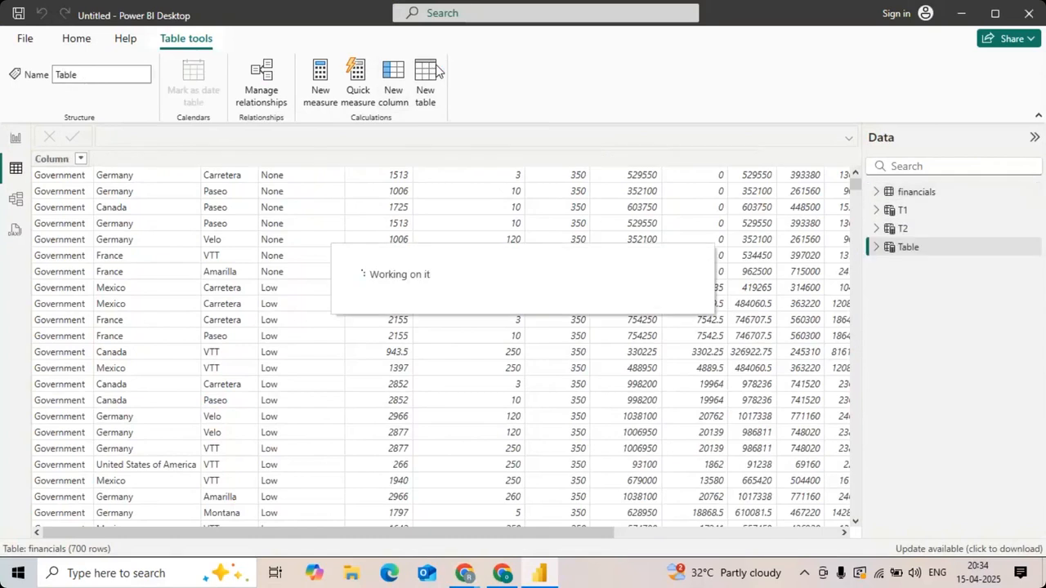
{"action": "key", "text": "BackSpace"}
{"action": "type", "text": "T3 ="}
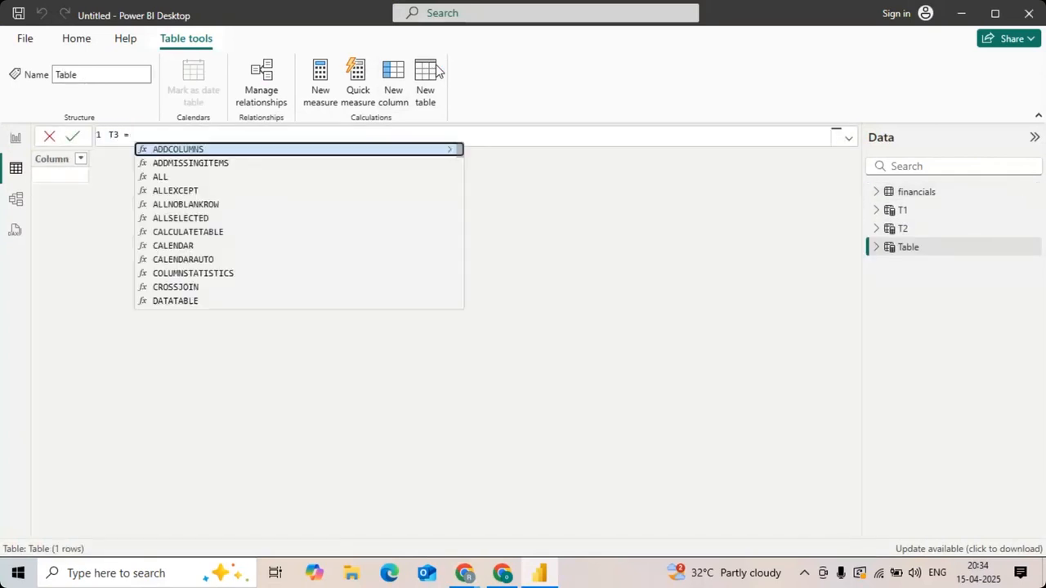
{"action": "type", "text": " SUMM"}
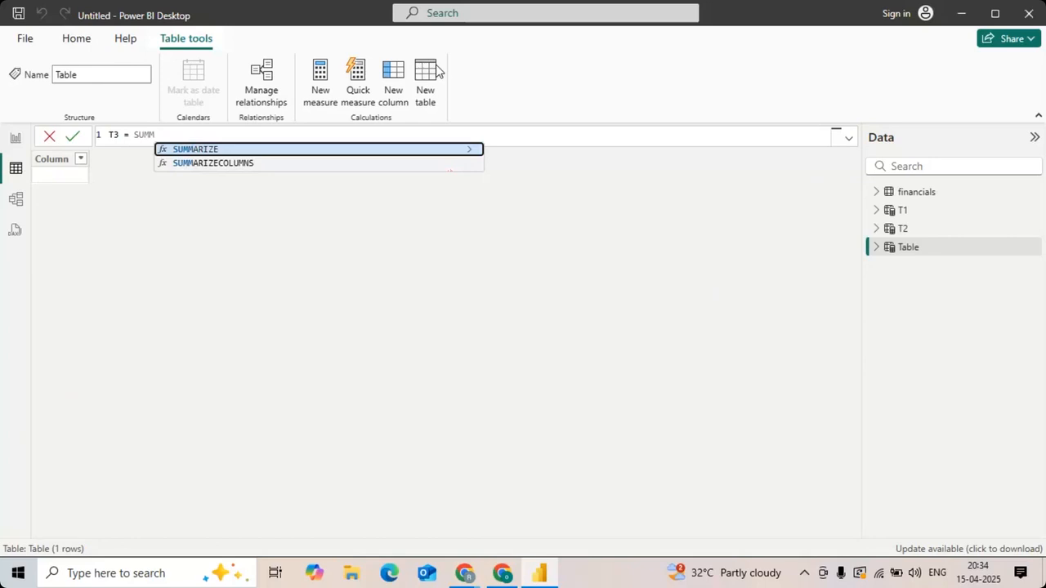
{"action": "key", "text": "Down"}
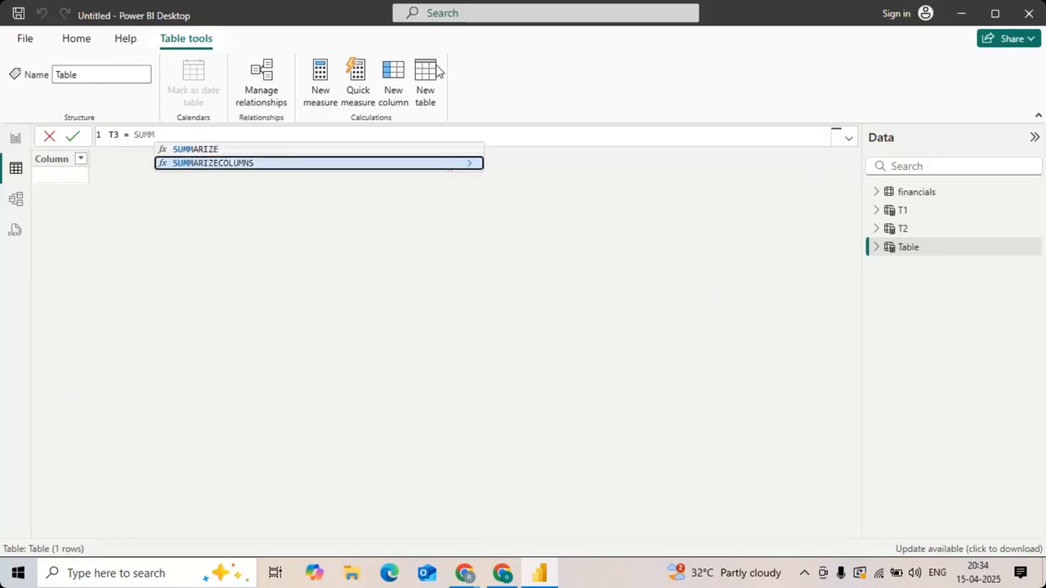
{"action": "key", "text": "Tab"}
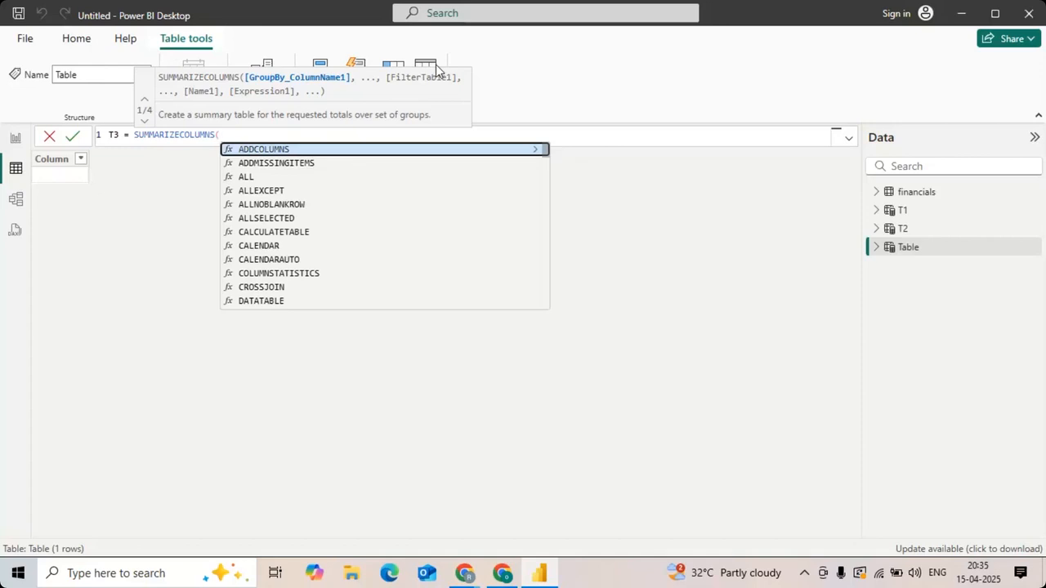
Step: Group the T3 formula by financials[Country] and name its summary column "TOTAL_SALES"
{"action": "type", "text": "COLU"}
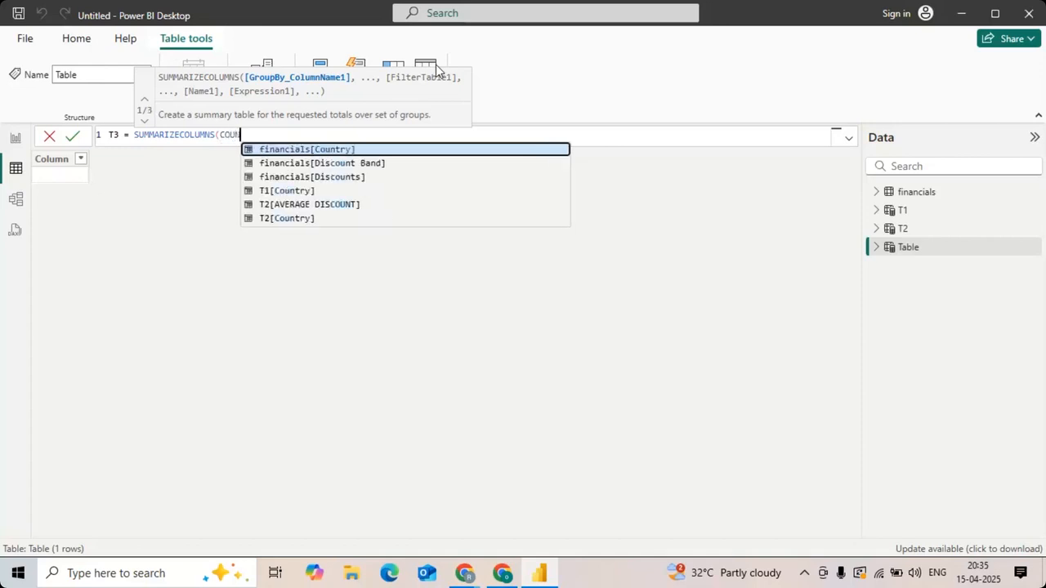
{"action": "key", "text": "Tab"}
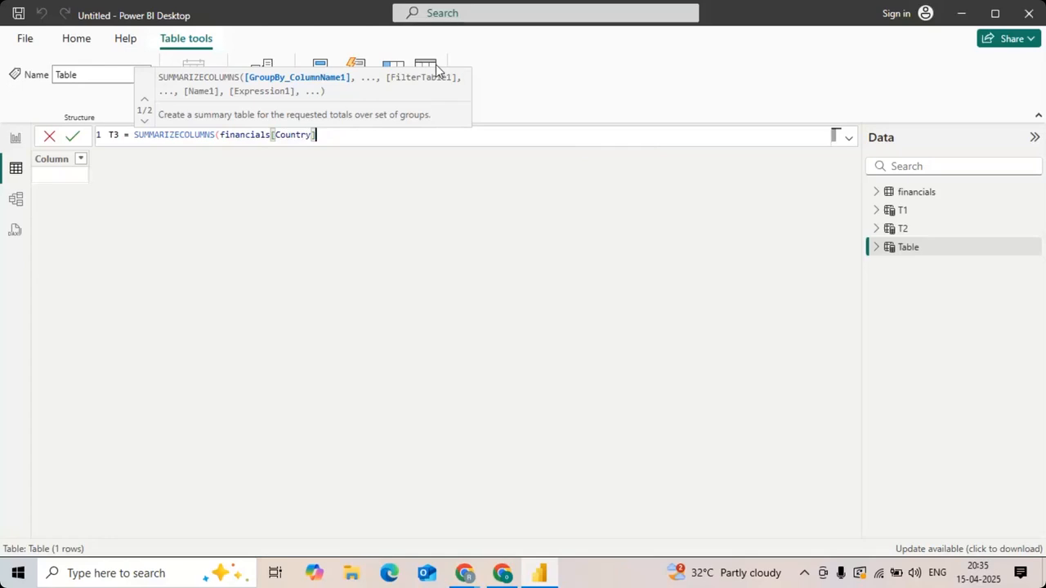
{"action": "type", "text": ","}
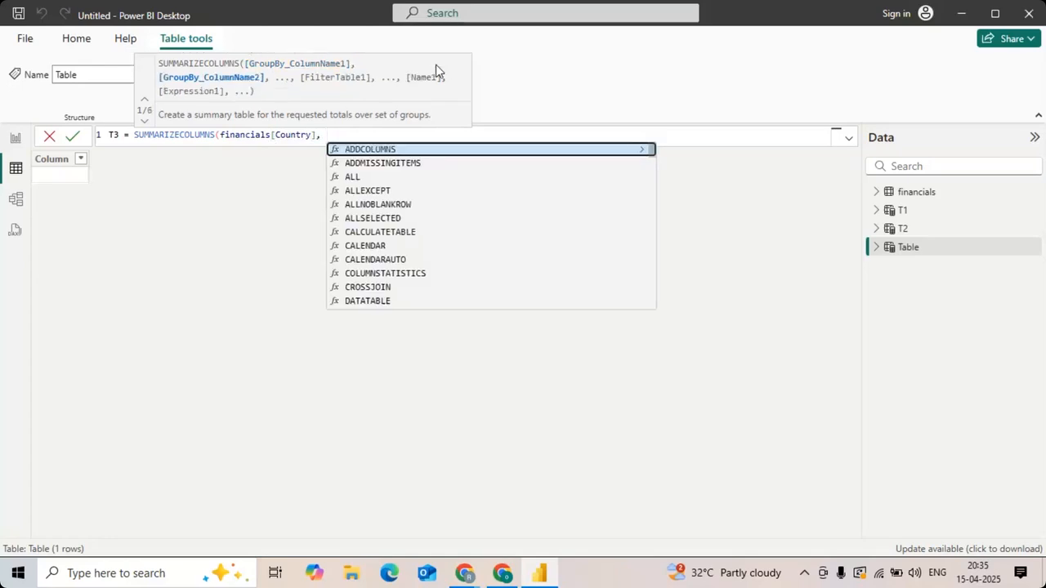
{"action": "key", "text": "Escape"}
{"action": "type", "text": "\"T"}
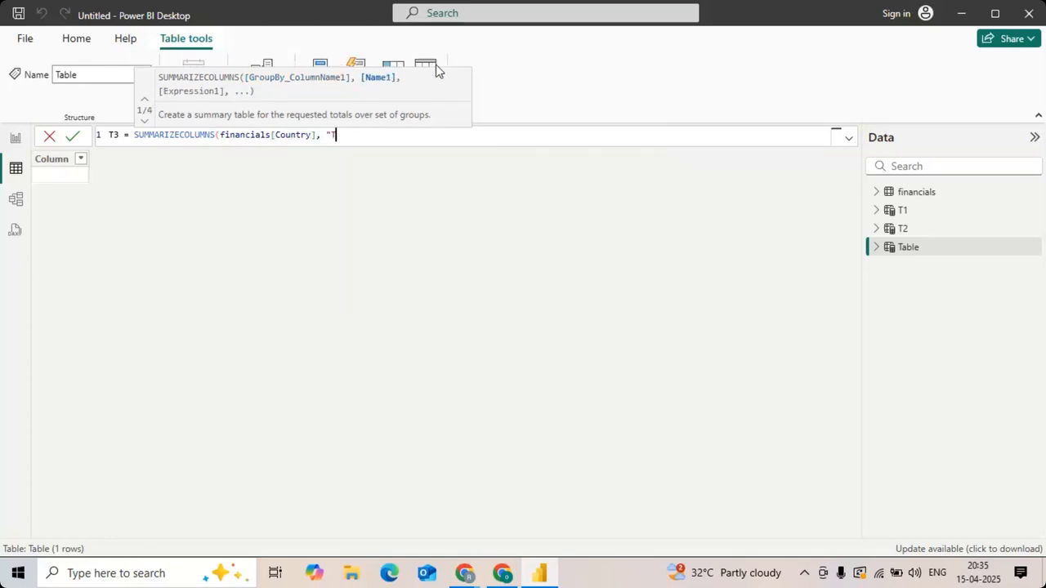
{"action": "type", "text": "OTAL_SALES\", SUM(SA"}
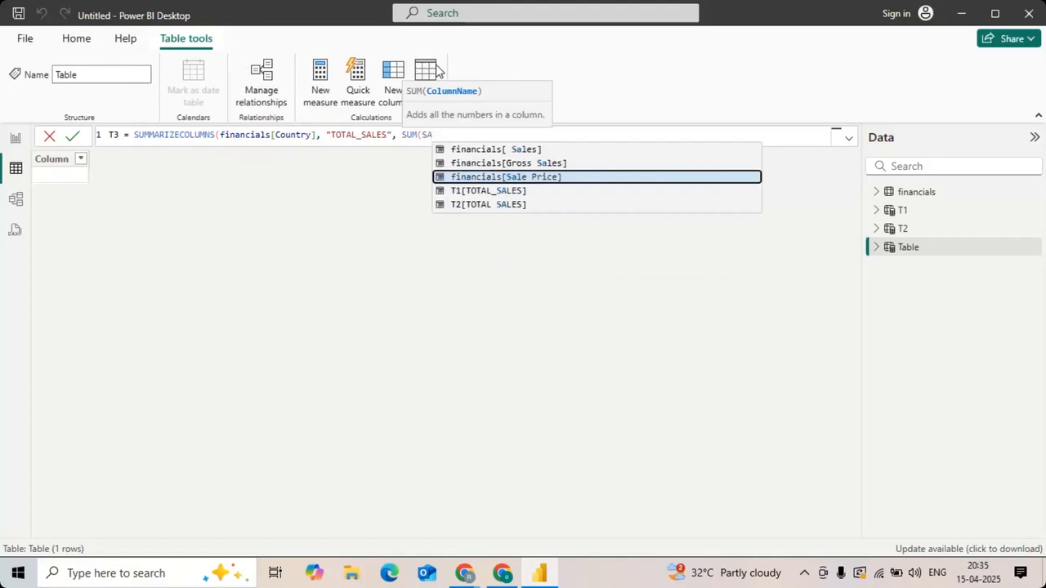
Step: Enter SUM(financials[ Sales]) as the TOTAL_SALES expression, close the formula and commit table T3
{"action": "key", "text": "Up"}
{"action": "key", "text": "Up"}
{"action": "key", "text": "Tab"}
{"action": "type", "text": "))"}
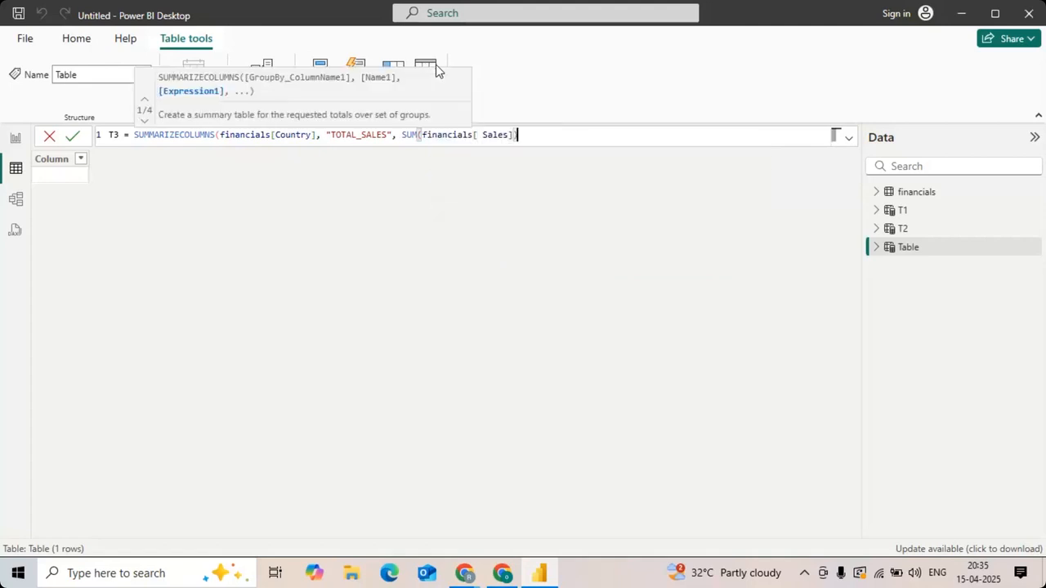
{"action": "key", "text": "Return"}
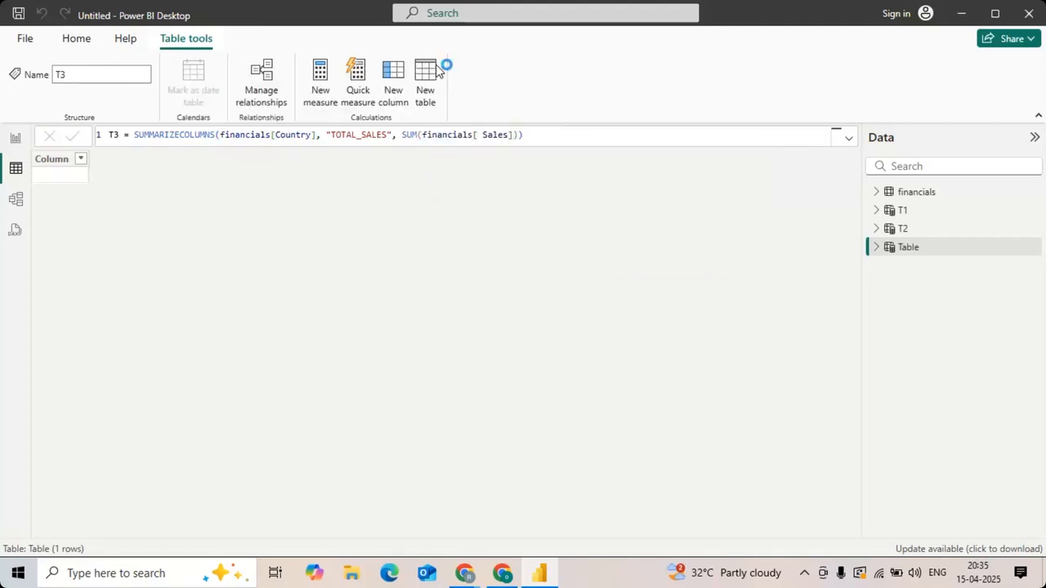
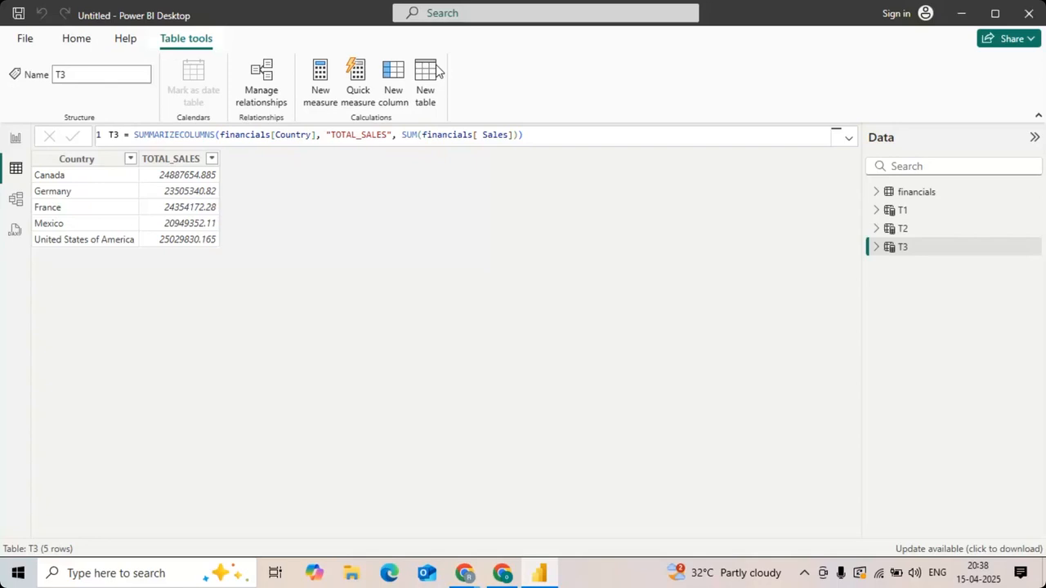
Step: Start a quick measure for table T3 and choose the Filtered value calculation
{"action": "left_click", "coordinate": [355, 75]}
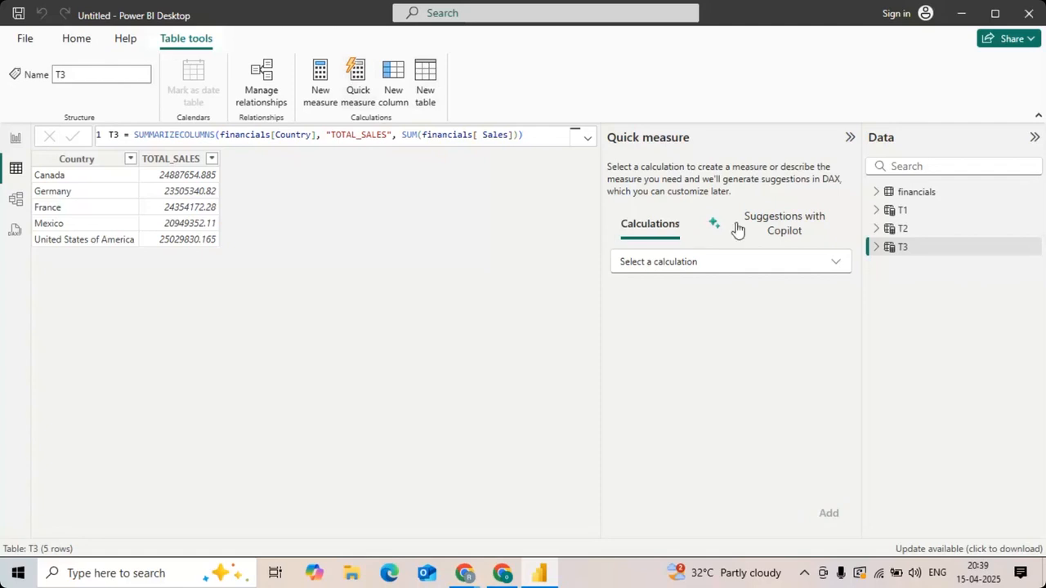
{"action": "left_click", "coordinate": [771, 229]}
{"action": "left_click", "coordinate": [652, 231]}
{"action": "left_click", "coordinate": [681, 269]}
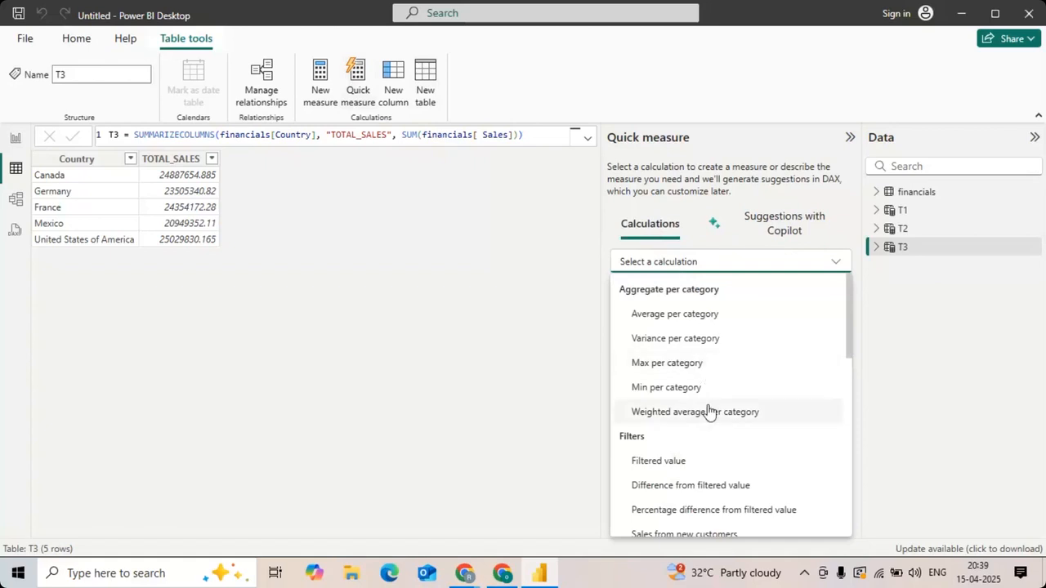
{"action": "scroll", "coordinate": [708, 411], "scroll_direction": "down", "scroll_amount": 3}
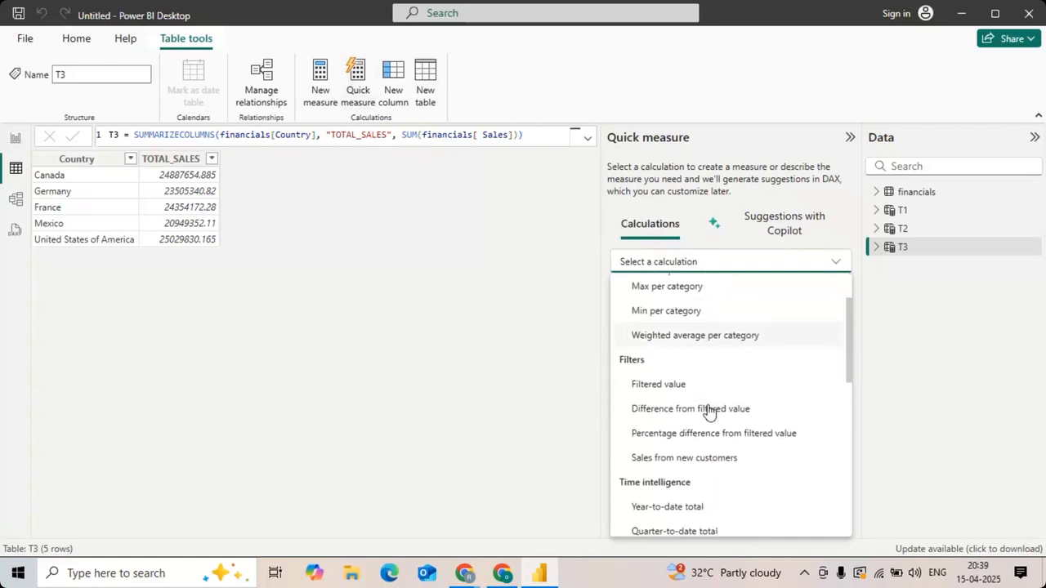
{"action": "scroll", "coordinate": [700, 454], "scroll_direction": "down", "scroll_amount": 5}
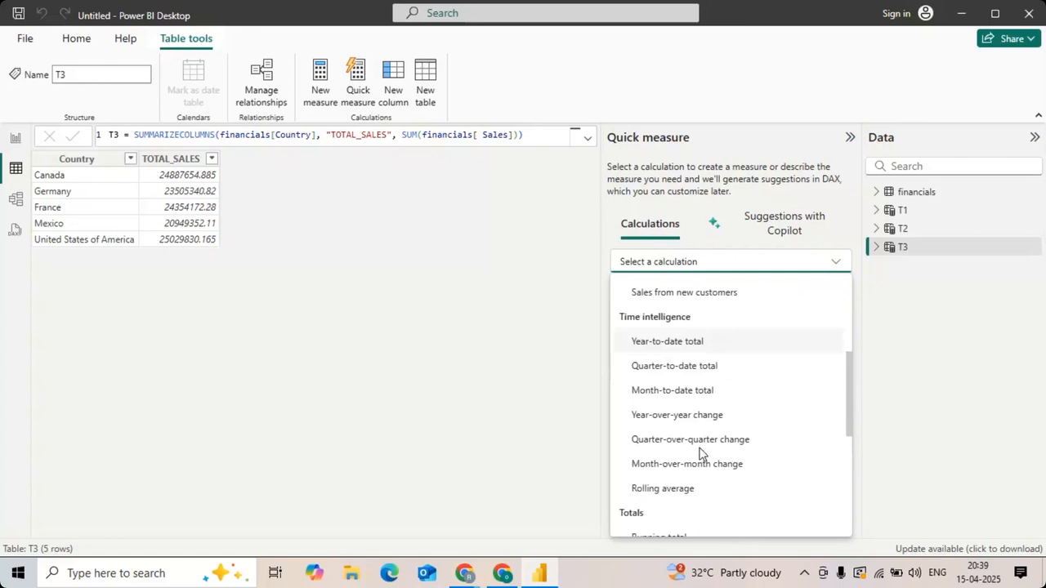
{"action": "scroll", "coordinate": [700, 455], "scroll_direction": "up", "scroll_amount": 6}
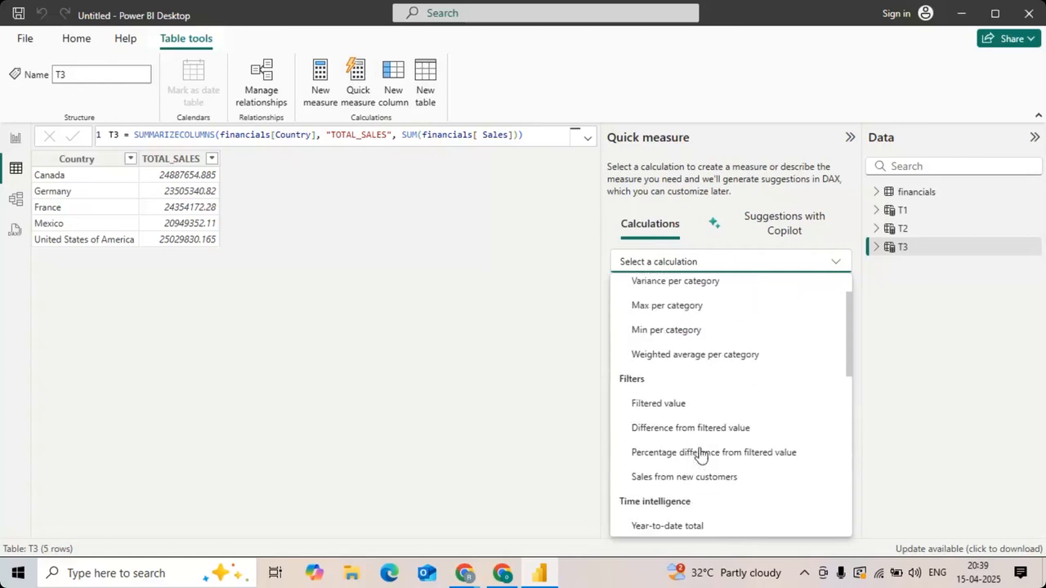
{"action": "left_click", "coordinate": [663, 403]}
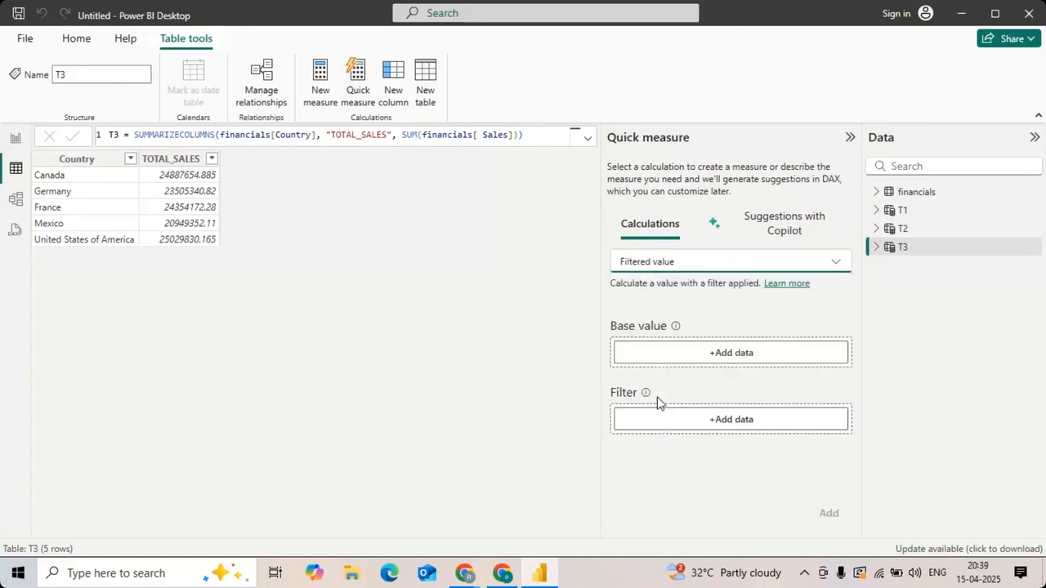
Step: Try financials Sales as the base value and Country as the filter of the quick measure, and clear both fields
{"action": "left_click", "coordinate": [724, 341]}
{"action": "left_click", "coordinate": [711, 357]}
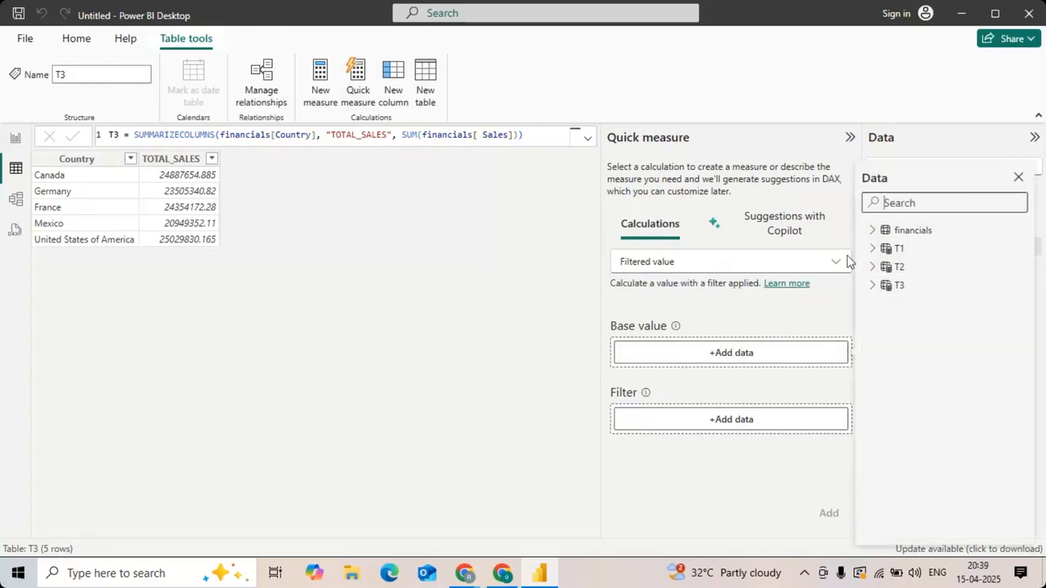
{"action": "left_click", "coordinate": [881, 231]}
{"action": "left_click", "coordinate": [896, 249]}
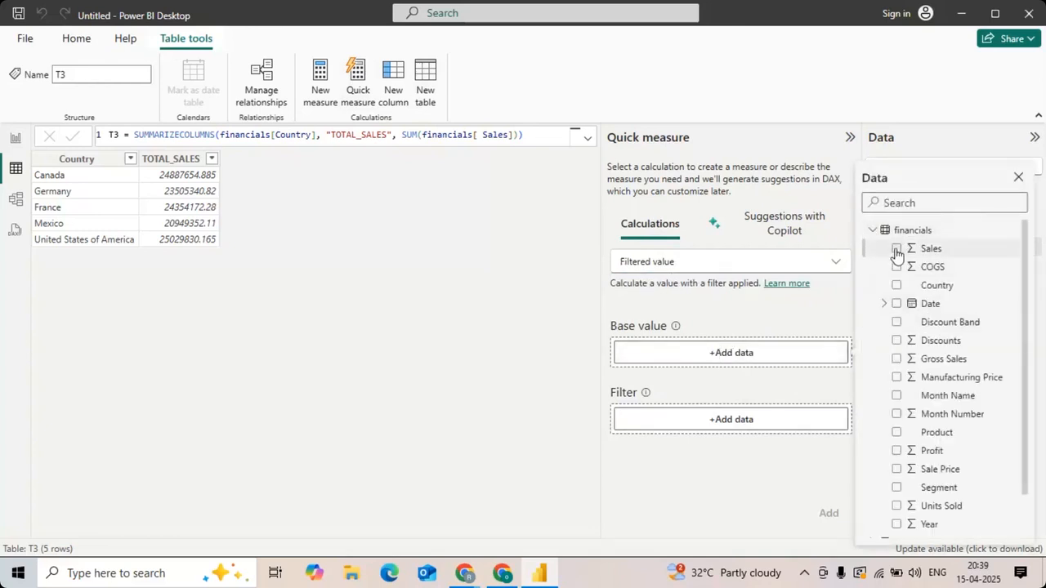
{"action": "left_click", "coordinate": [764, 420]}
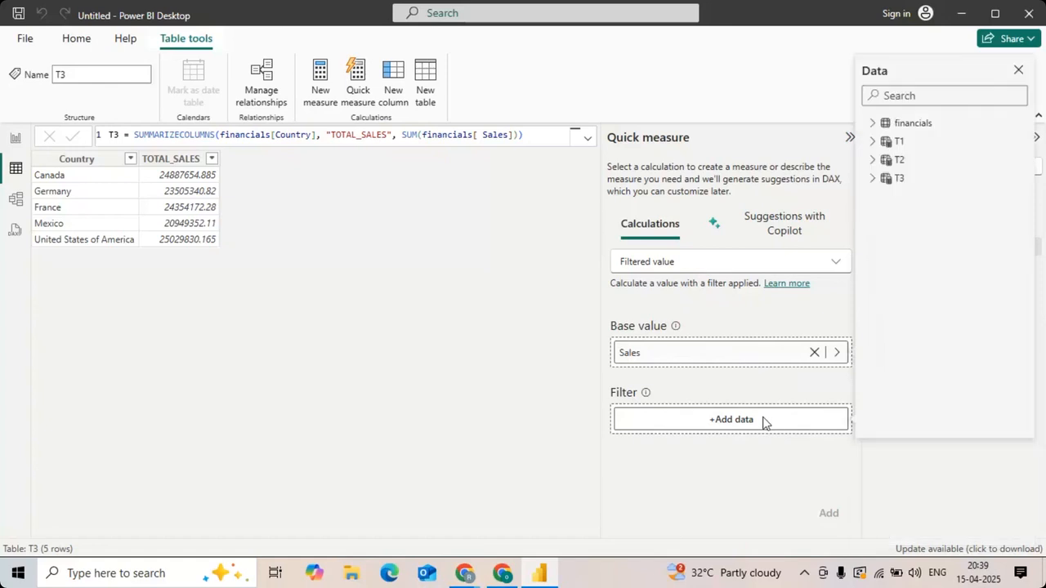
{"action": "left_click", "coordinate": [872, 123]}
{"action": "left_click", "coordinate": [896, 178]}
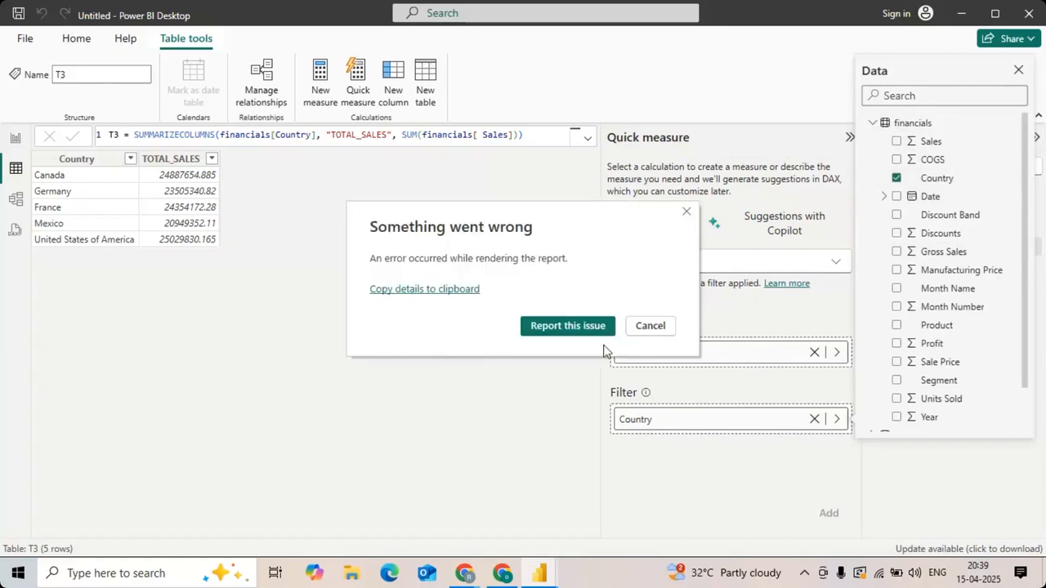
{"action": "left_click", "coordinate": [649, 325]}
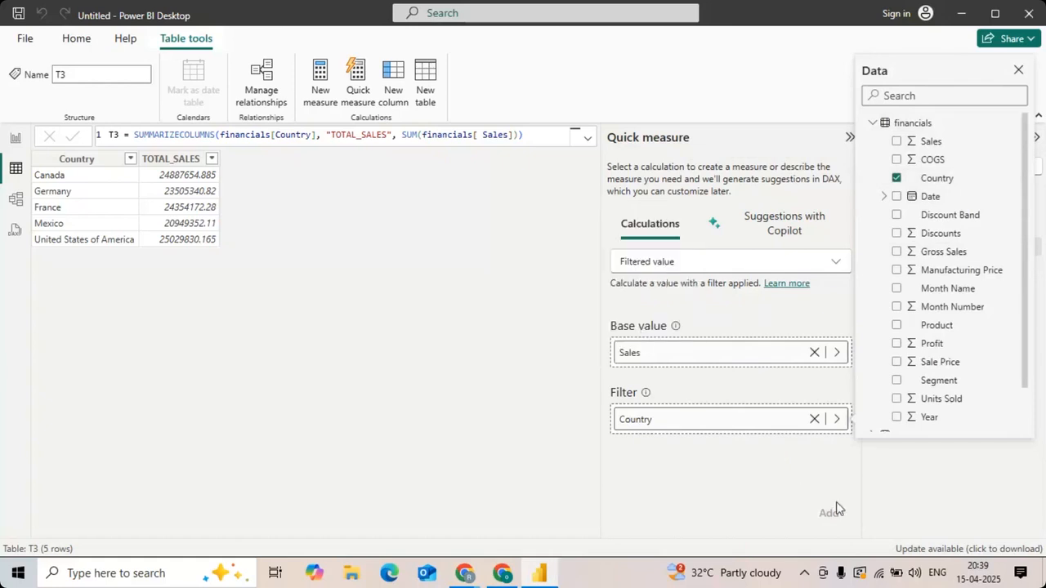
{"action": "left_click", "coordinate": [812, 352]}
{"action": "left_click", "coordinate": [814, 418]}
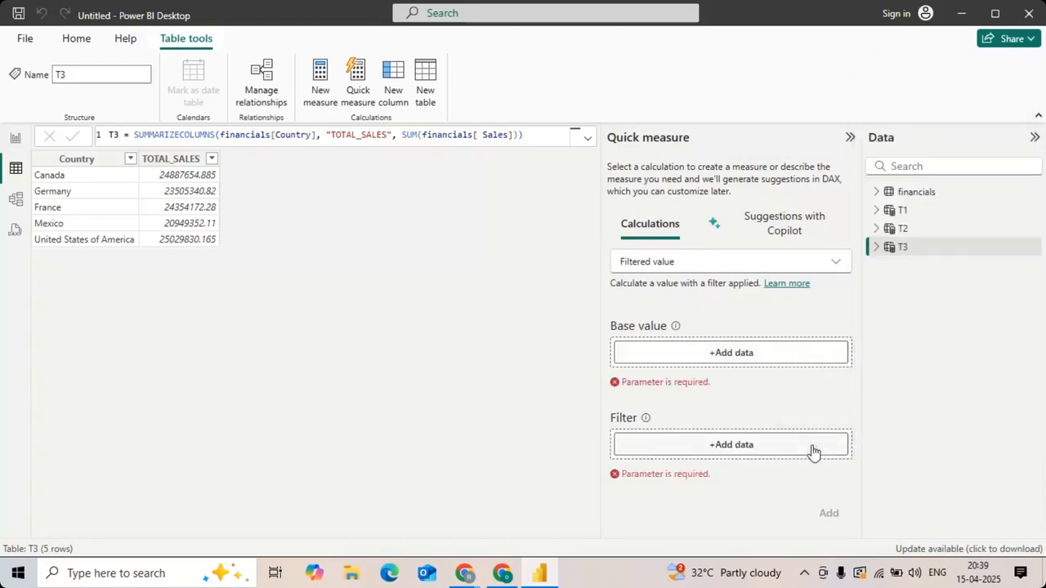
Step: Try financials Country as the base value and Sales as the filter of the quick measure, and clear both fields
{"action": "left_click", "coordinate": [876, 191]}
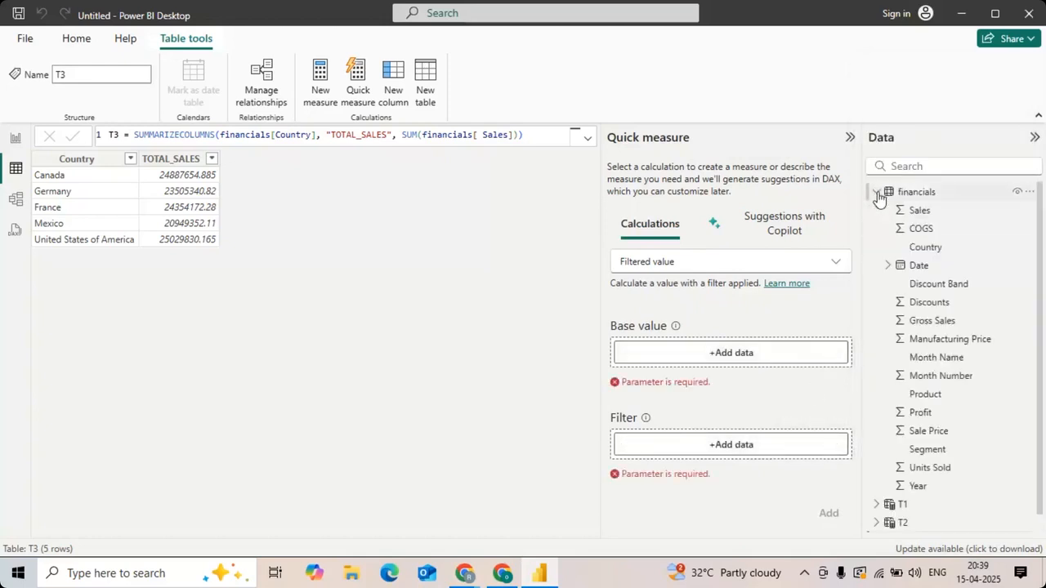
{"action": "left_click", "coordinate": [905, 250]}
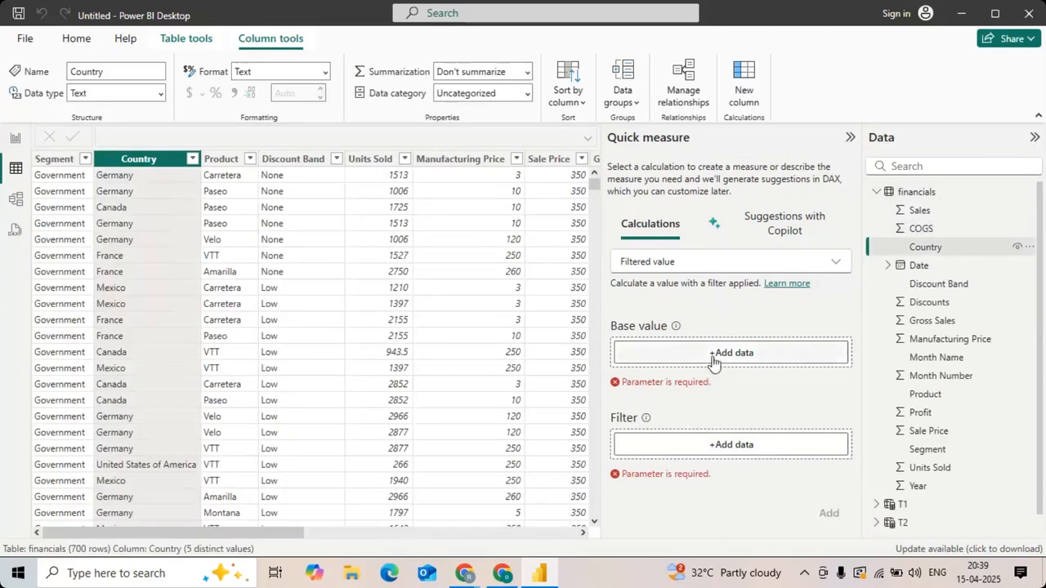
{"action": "left_click", "coordinate": [712, 357]}
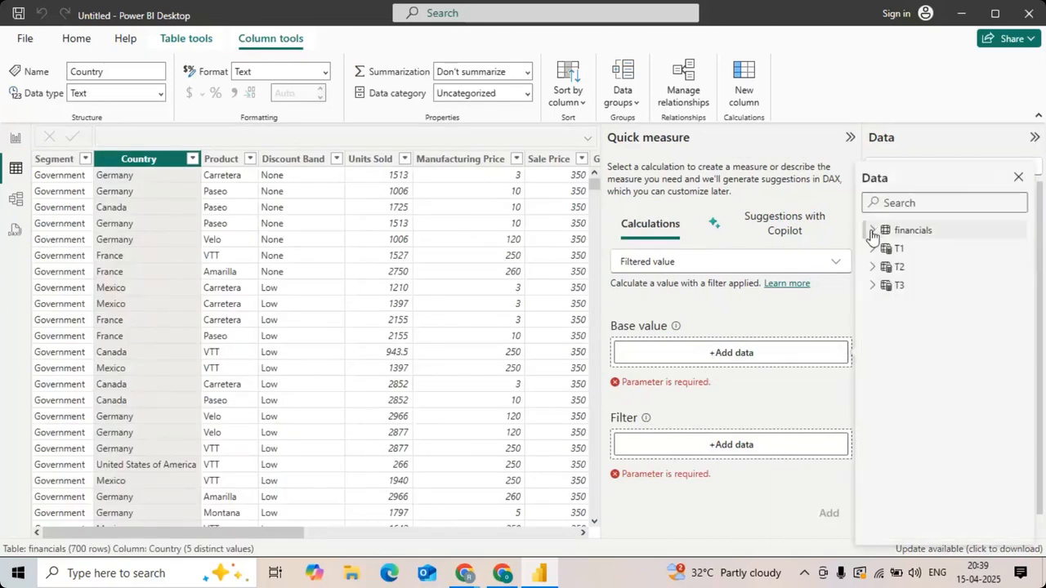
{"action": "left_click", "coordinate": [871, 230]}
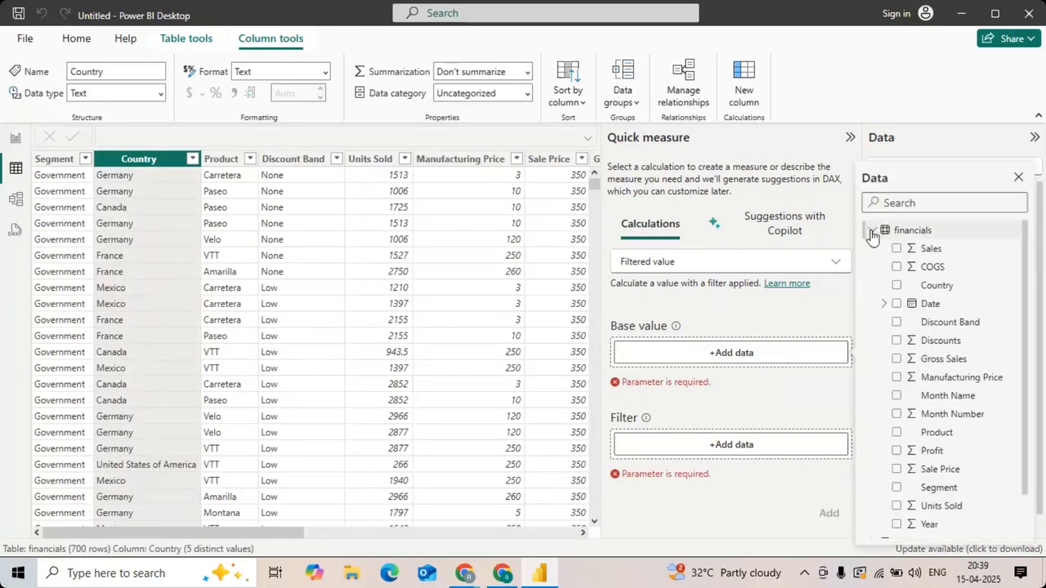
{"action": "left_click", "coordinate": [896, 285]}
{"action": "left_click", "coordinate": [708, 428]}
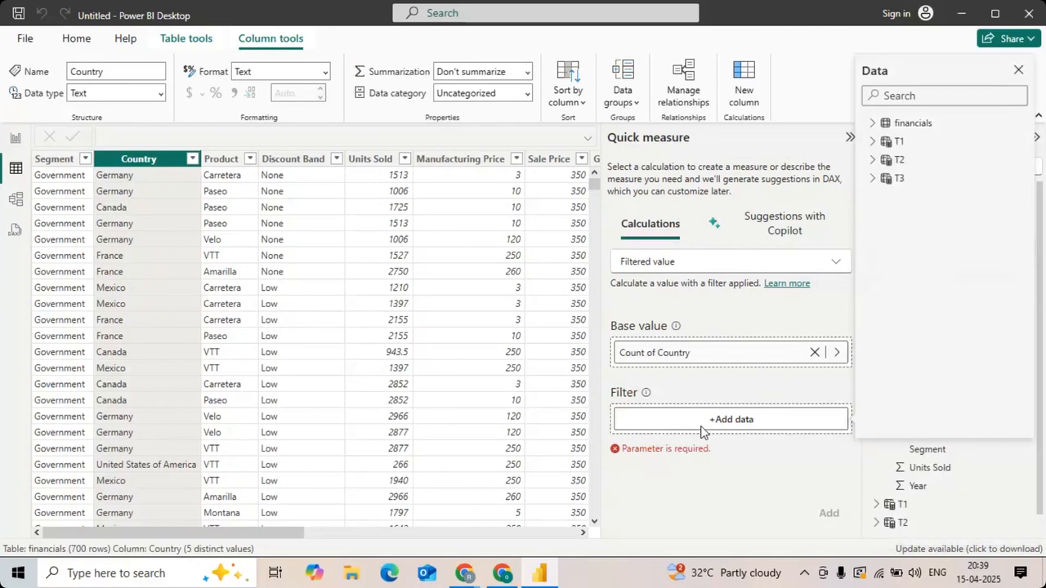
{"action": "left_click", "coordinate": [872, 122]}
{"action": "left_click", "coordinate": [896, 140]}
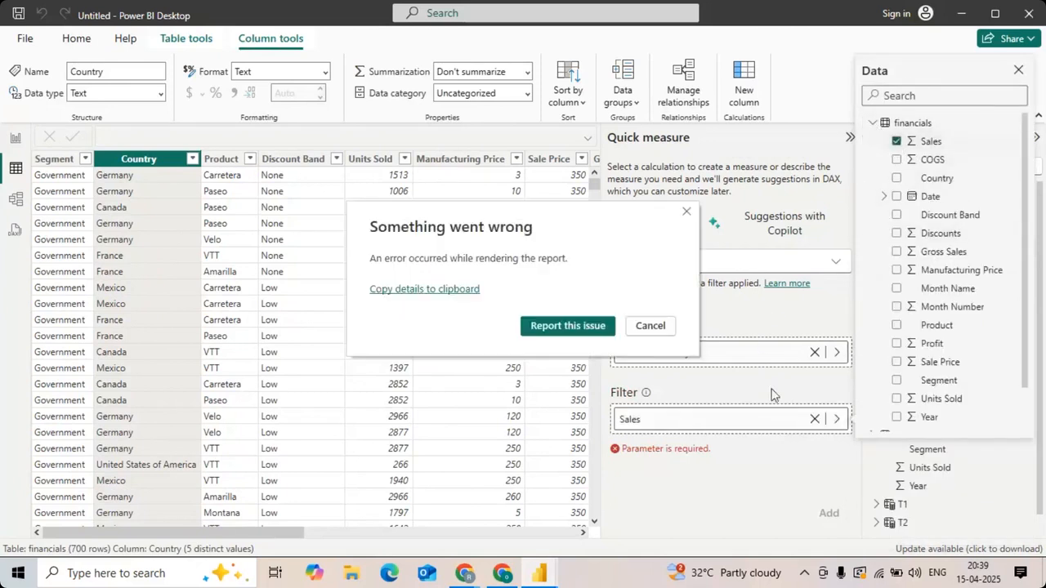
{"action": "left_click", "coordinate": [647, 327]}
{"action": "left_click", "coordinate": [815, 352]}
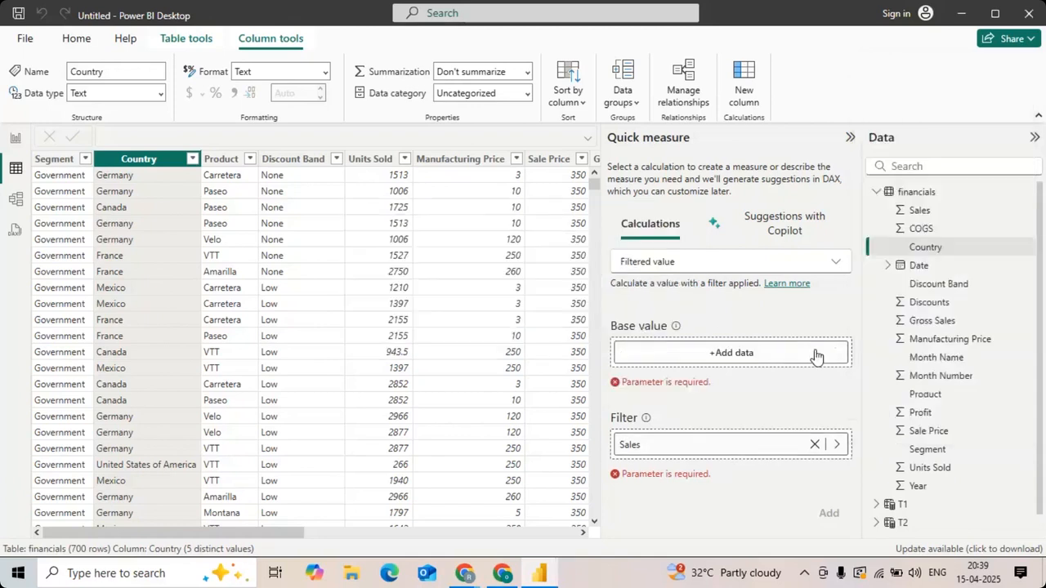
{"action": "left_click", "coordinate": [814, 444]}
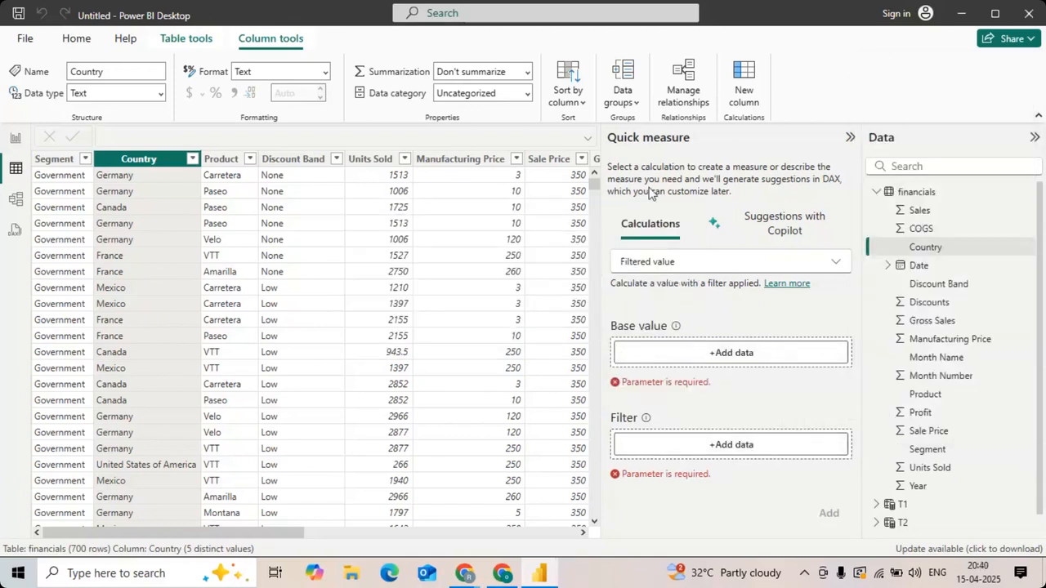
Step: Change the quick measure's calculation to Average per category and use financials Sales as its base value
{"action": "left_click", "coordinate": [634, 262]}
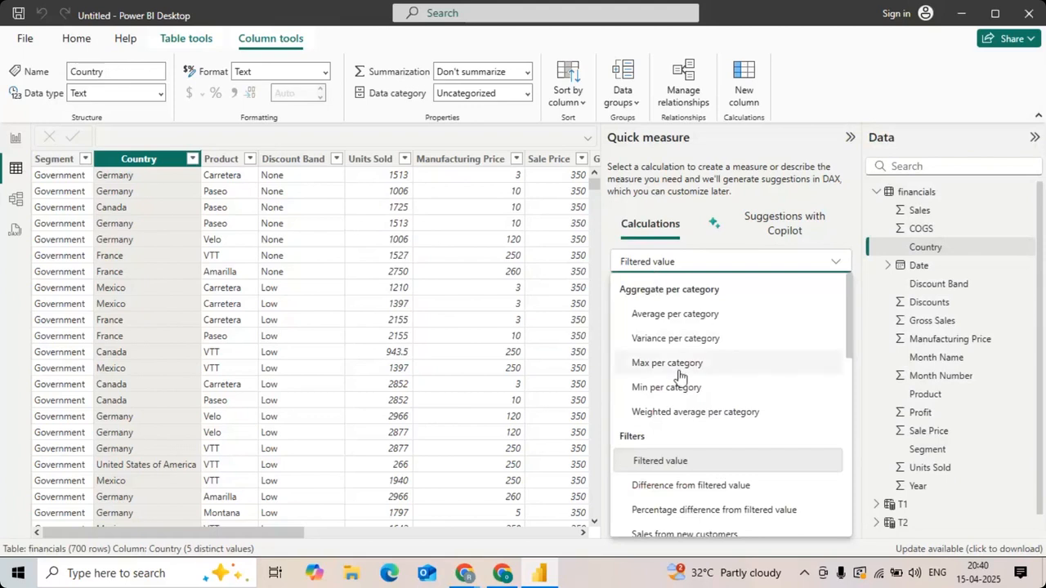
{"action": "left_click", "coordinate": [655, 315]}
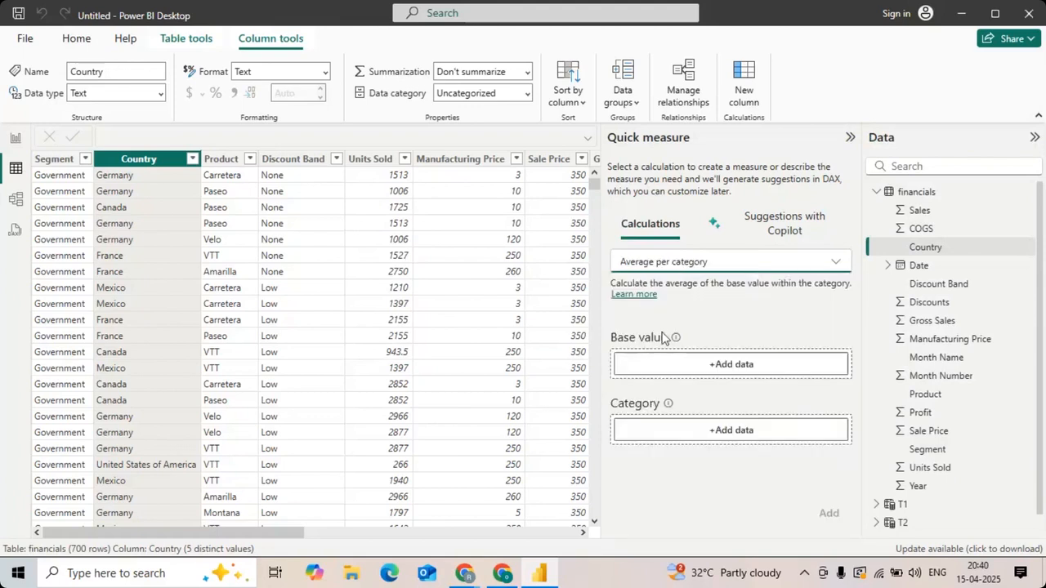
{"action": "left_click", "coordinate": [676, 365]}
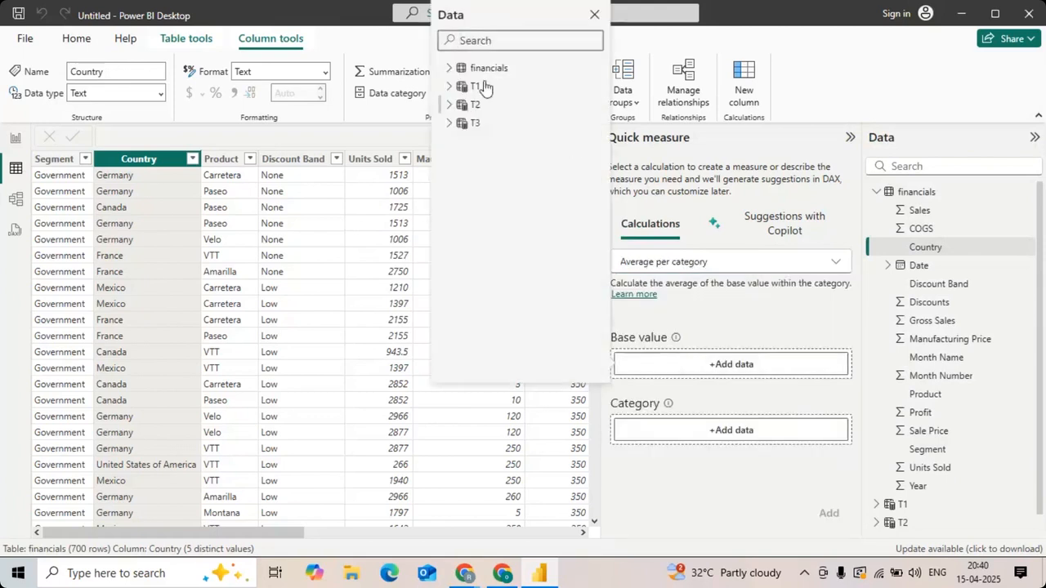
{"action": "left_click", "coordinate": [448, 69]}
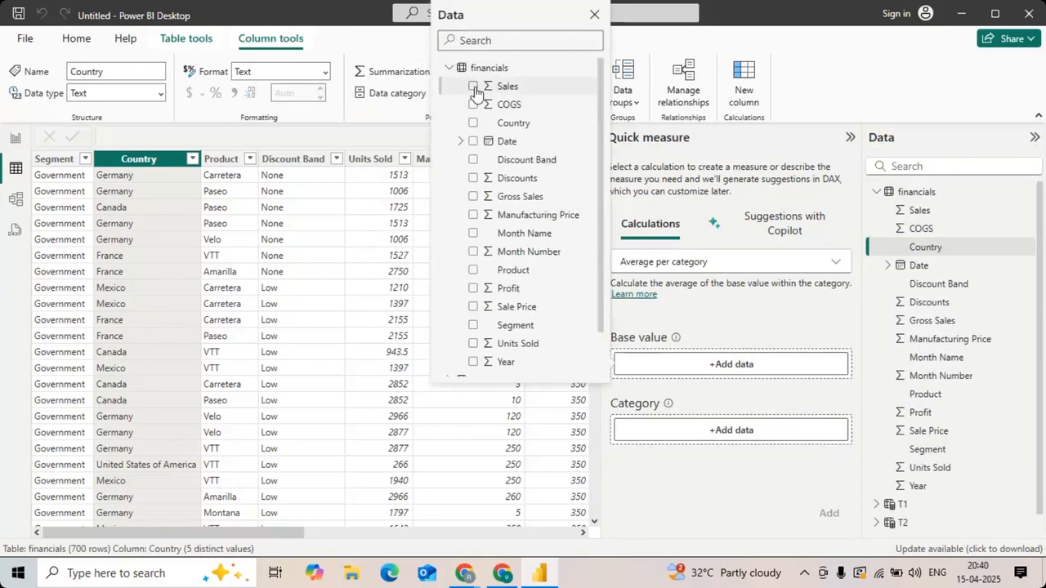
{"action": "left_click", "coordinate": [473, 86]}
{"action": "left_click", "coordinate": [448, 69]}
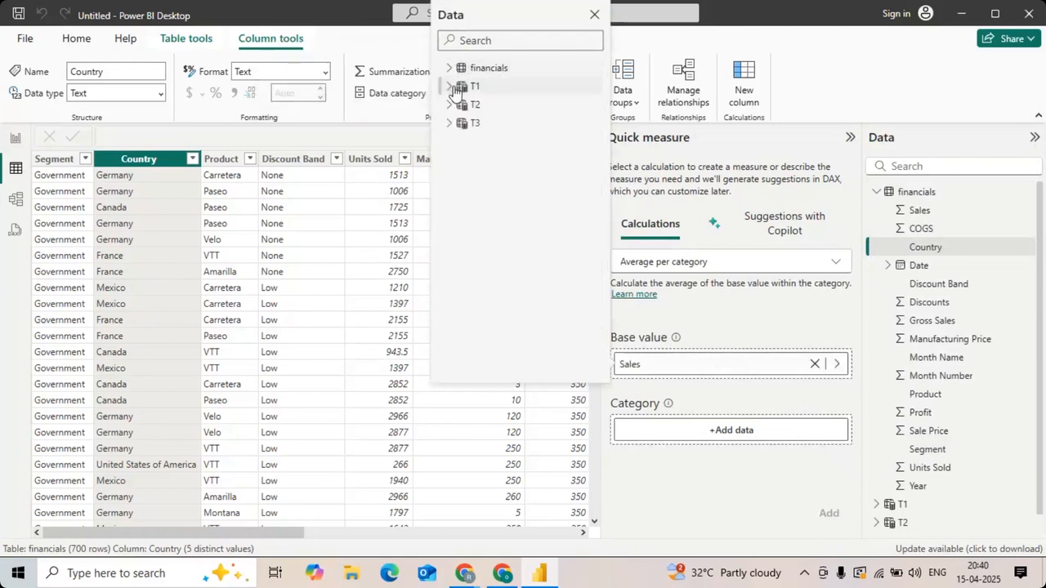
{"action": "left_click", "coordinate": [448, 69]}
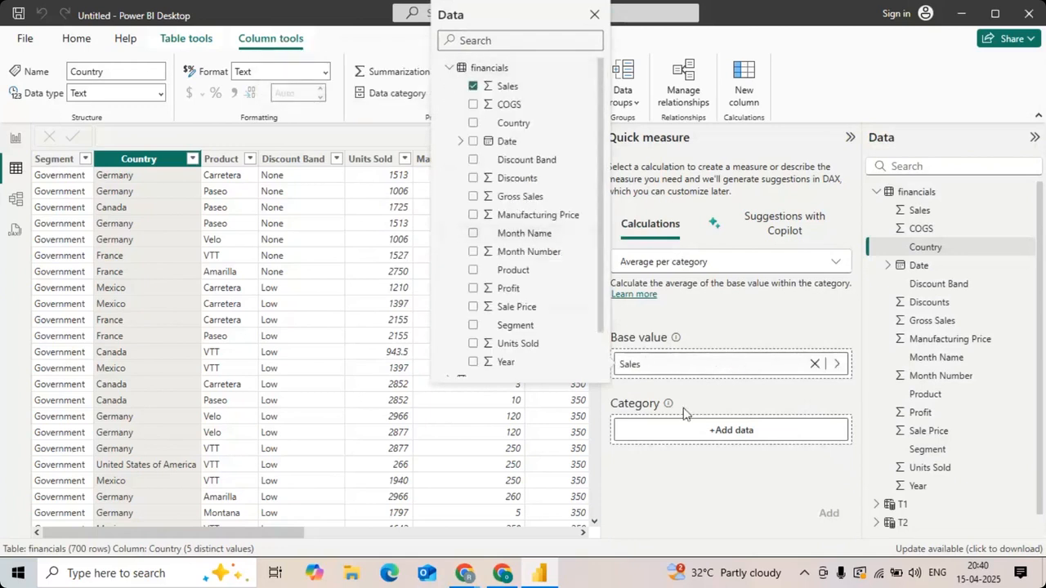
Step: Use financials Country as the quick measure's category and add the measure to the model
{"action": "left_click", "coordinate": [697, 437]}
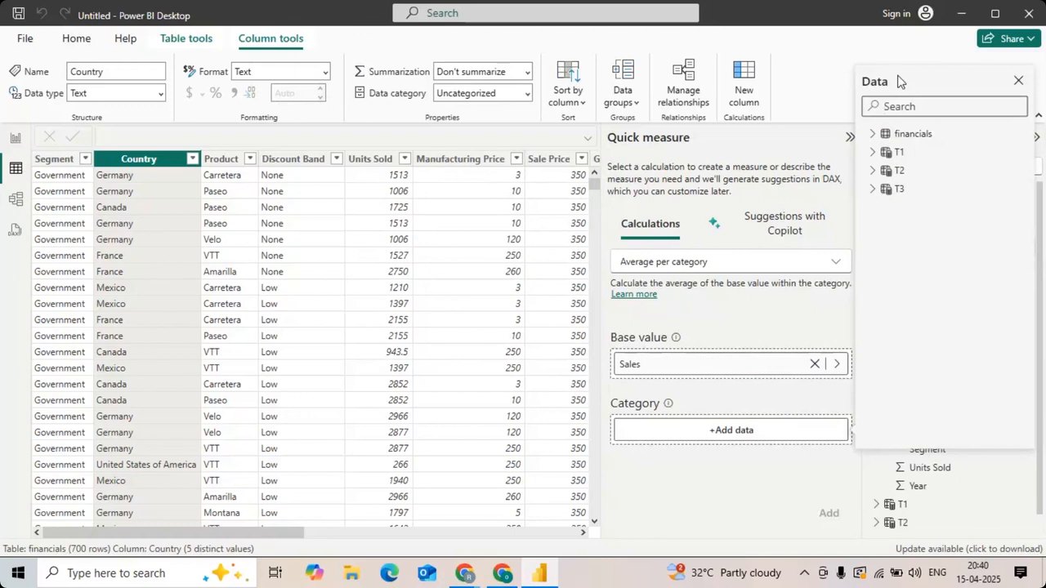
{"action": "left_click", "coordinate": [873, 133]}
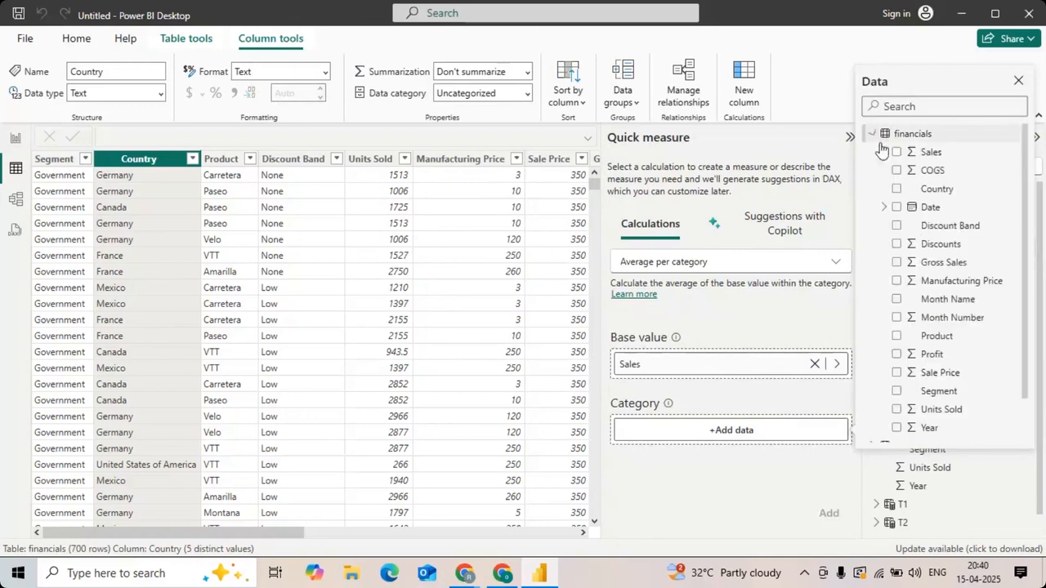
{"action": "left_click", "coordinate": [896, 189]}
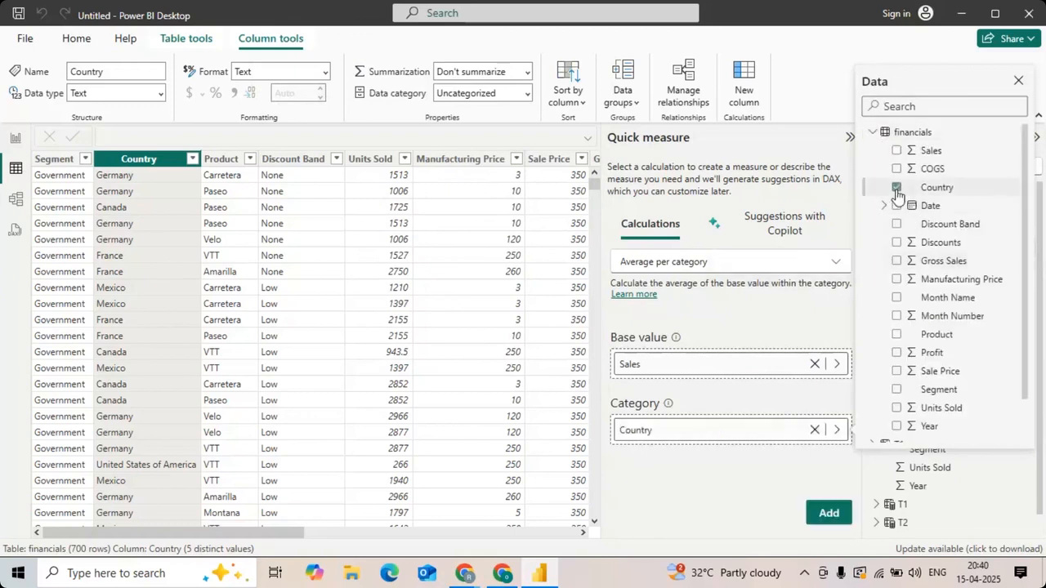
{"action": "left_click", "coordinate": [829, 511]}
{"action": "left_click", "coordinate": [844, 512]}
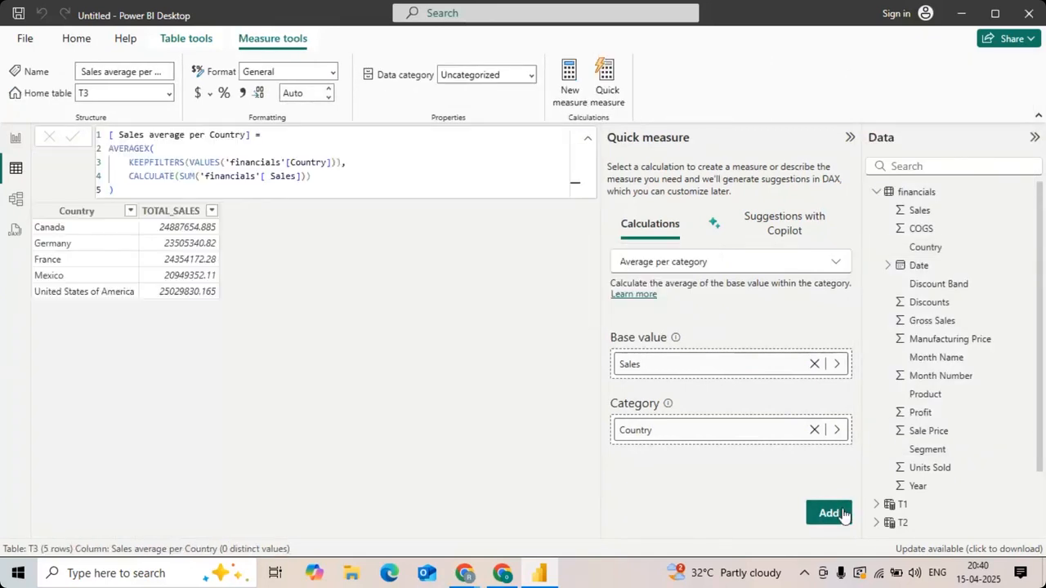
Step: Examine the generated average-per-country formula, the Copilot suggestions option and the other available quick measure calculations
{"action": "left_click_drag", "start_coordinate": [145, 190], "coordinate": [106, 121]}
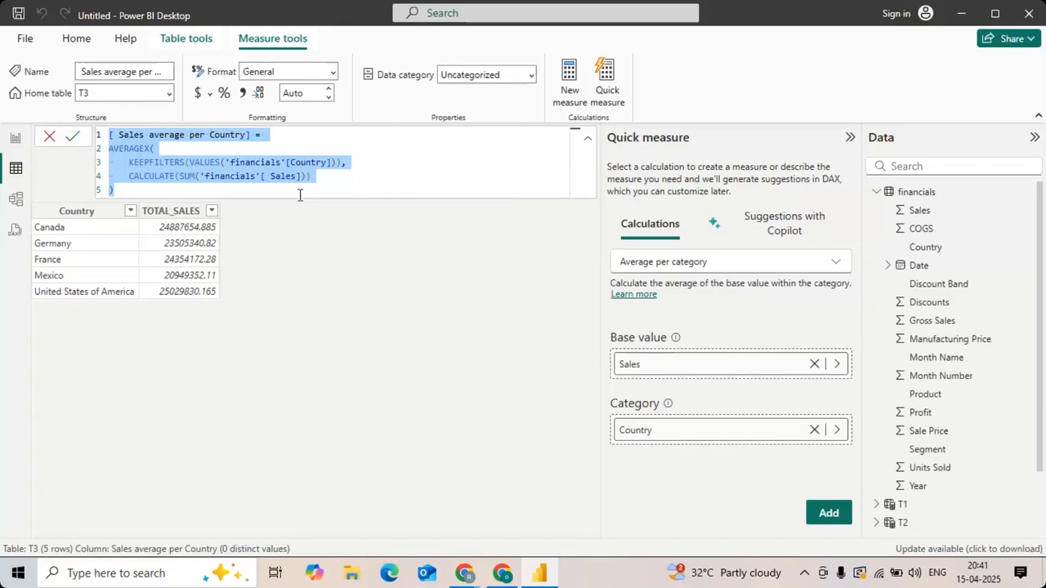
{"action": "left_click", "coordinate": [786, 229]}
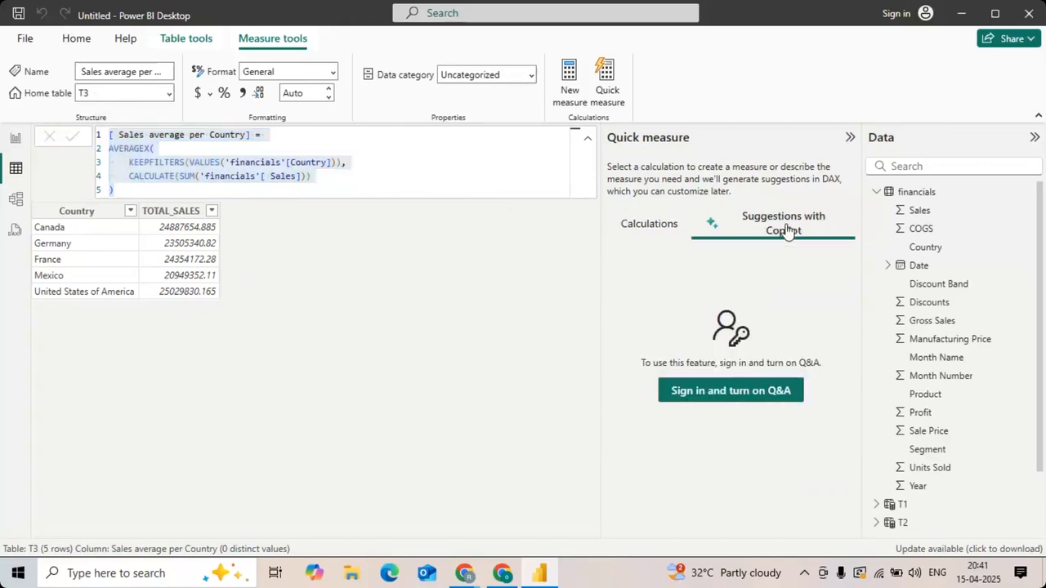
{"action": "left_click", "coordinate": [635, 223]}
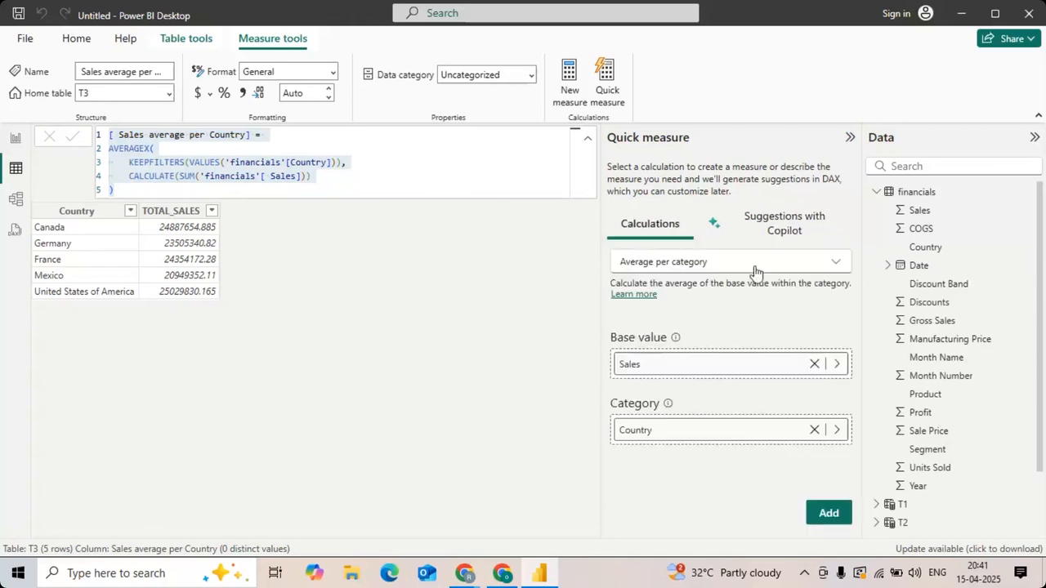
{"action": "left_click", "coordinate": [801, 264]}
{"action": "scroll", "coordinate": [744, 432], "scroll_direction": "down", "scroll_amount": 6}
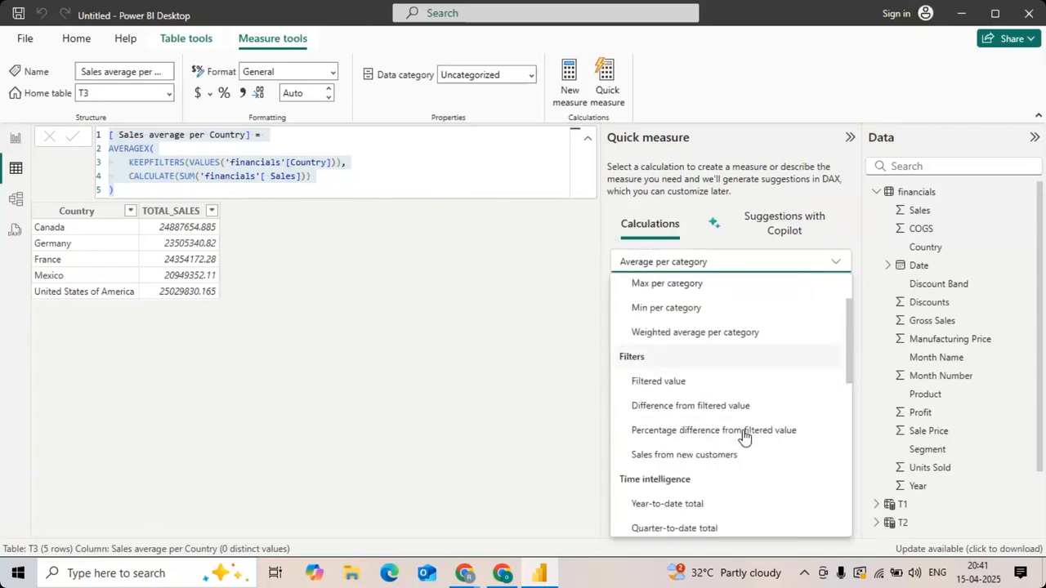
{"action": "scroll", "coordinate": [744, 437], "scroll_direction": "down", "scroll_amount": 2}
{"action": "scroll", "coordinate": [744, 437], "scroll_direction": "up", "scroll_amount": 8}
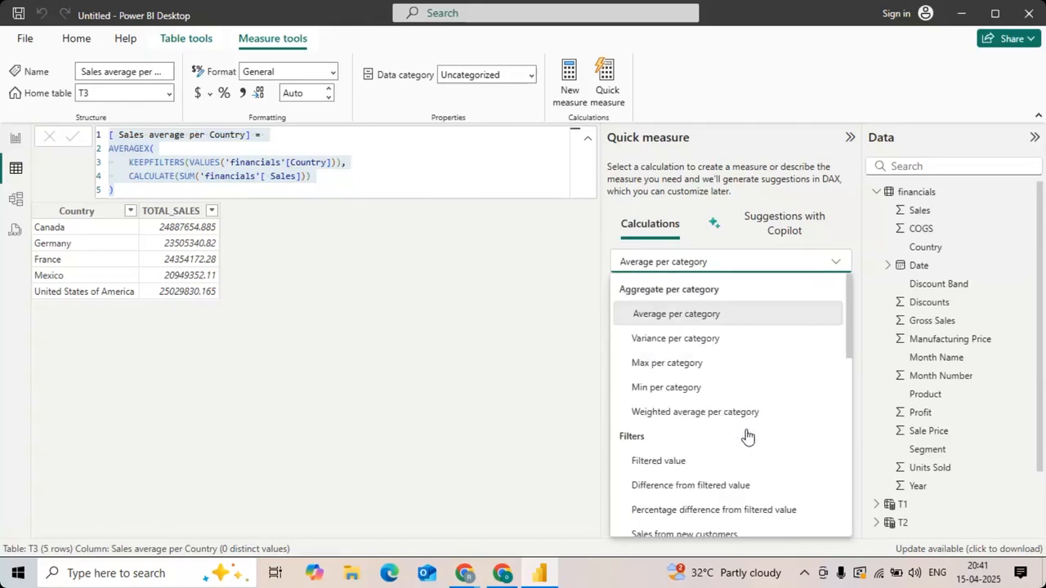
Step: Close the quick measure's calculation list and switch to the report view
{"action": "left_click", "coordinate": [762, 236]}
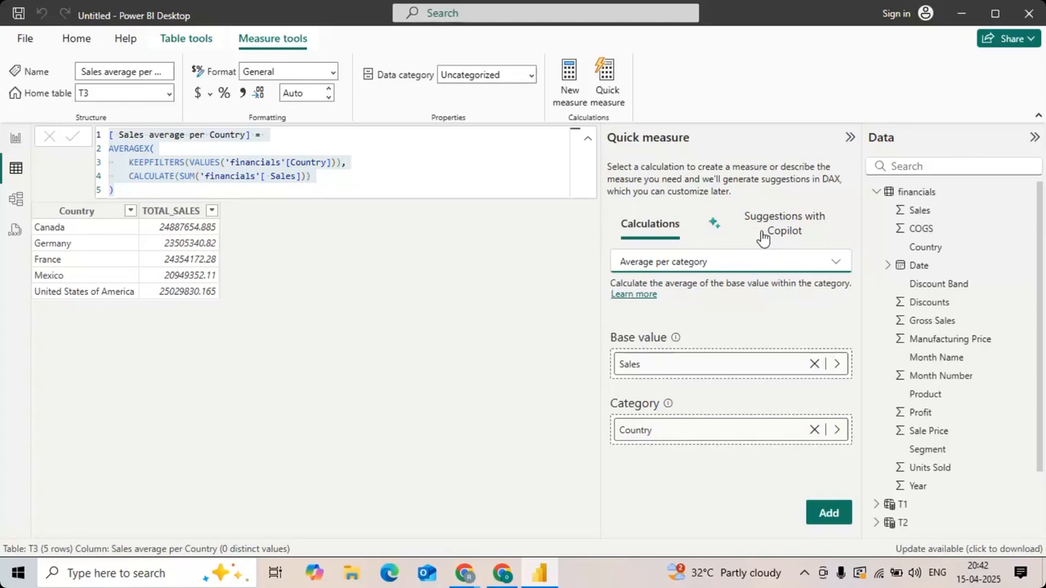
{"action": "left_click", "coordinate": [13, 140]}
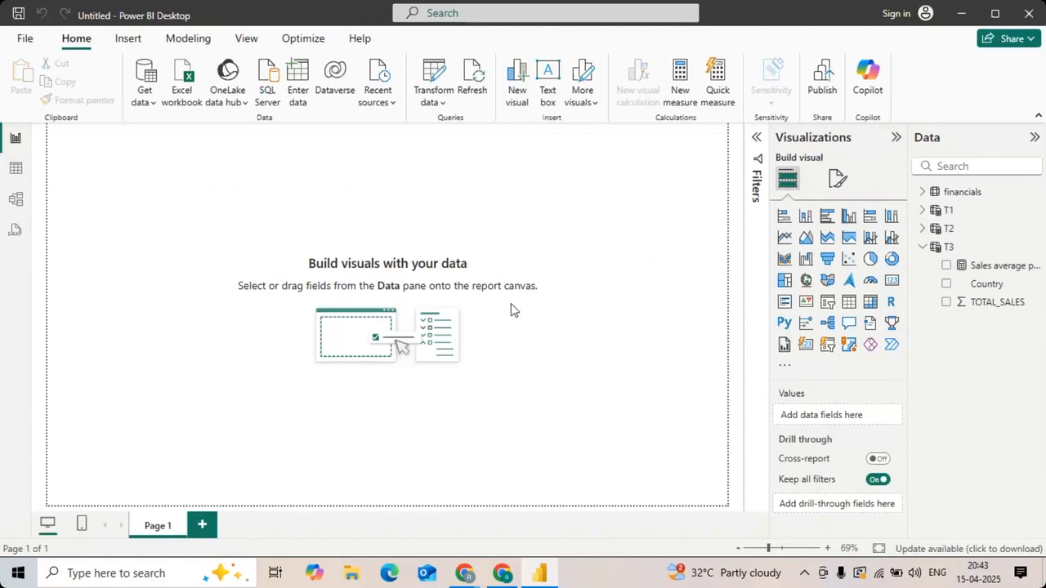
{"action": "key", "text": "alt"}
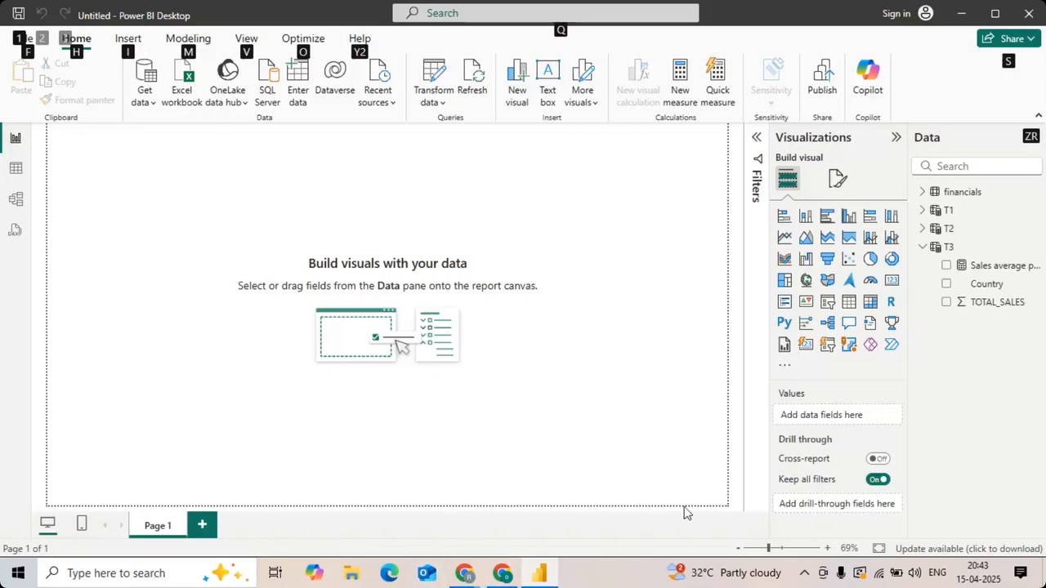
{"action": "key", "text": "Escape"}
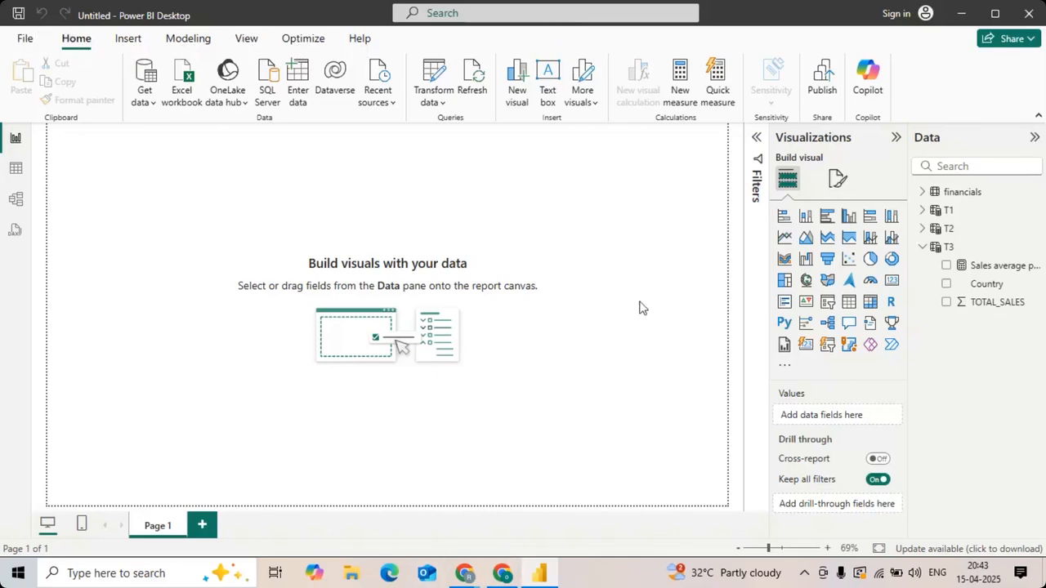
{"action": "key", "text": "alt+Tab"}
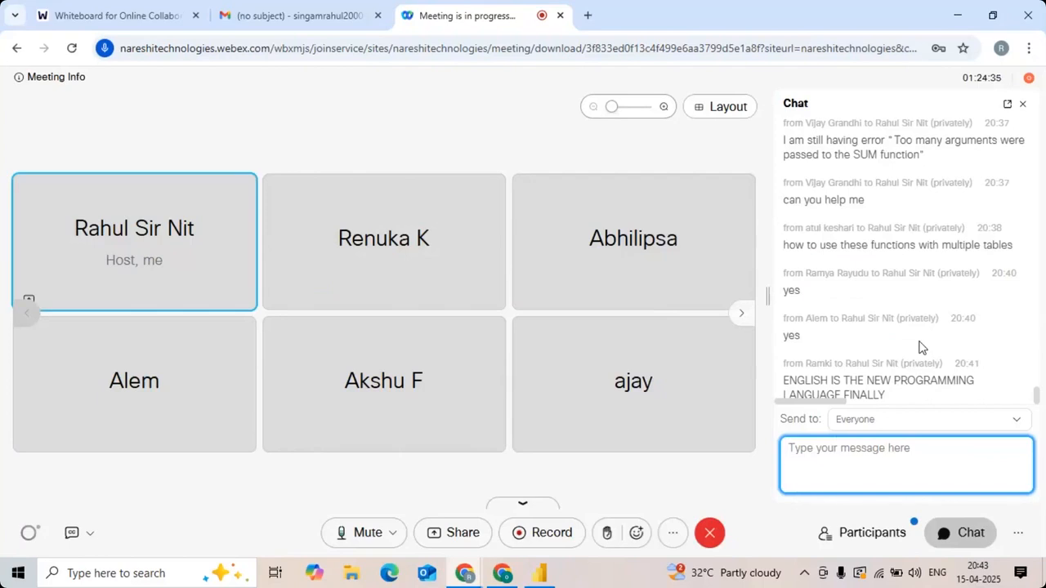
{"action": "key", "text": "alt+Tab"}
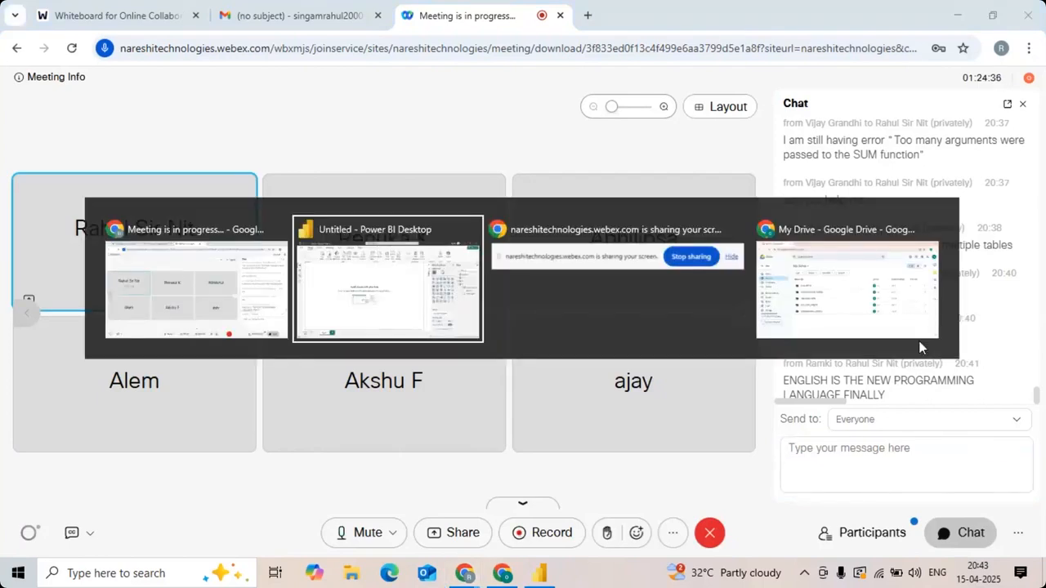
{"action": "key", "text": "alt+Tab"}
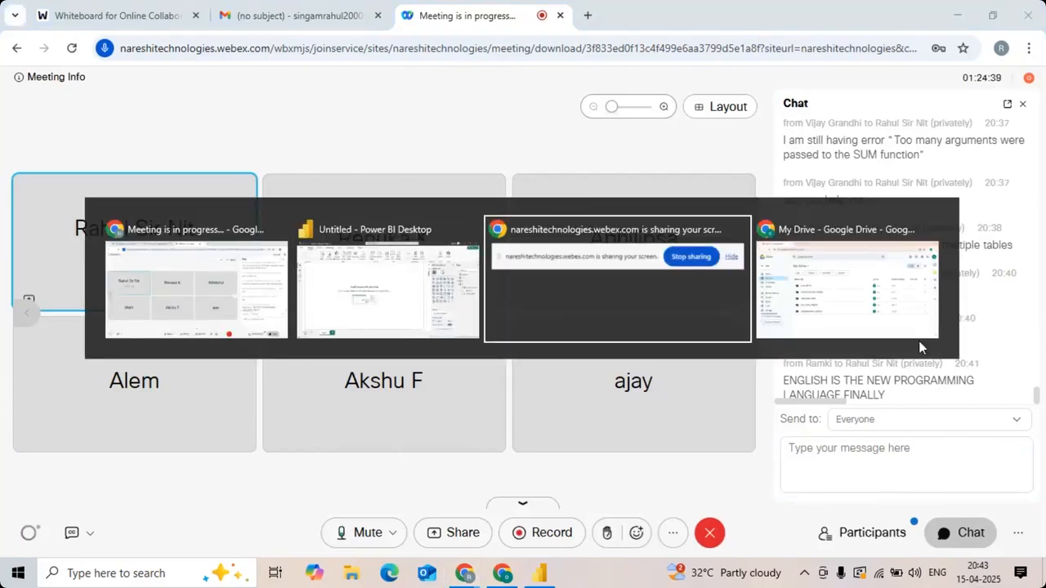
{"action": "key", "text": "alt+Tab"}
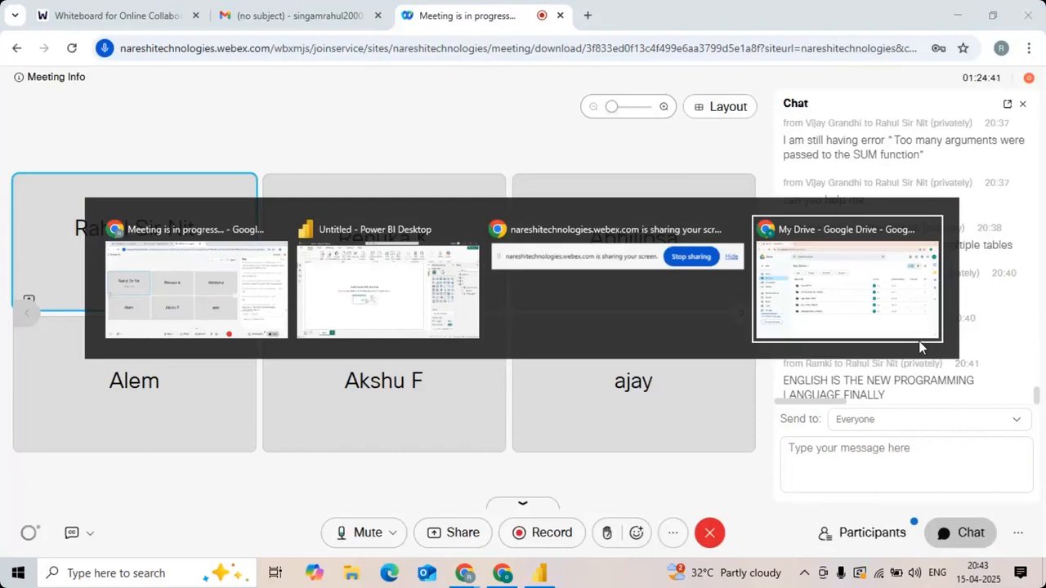
{"action": "key", "text": "alt+shift+Tab"}
{"action": "key", "text": "alt+shift+Tab"}
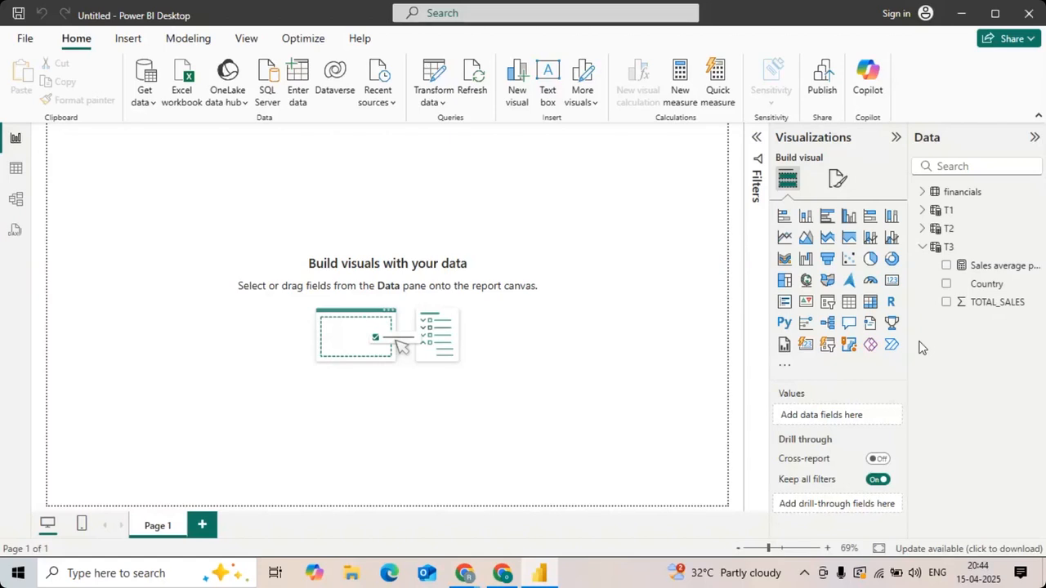
Step: Switch to Chrome, open a new browser tab and close the Gmail tab
{"action": "key", "text": "alt+Tab"}
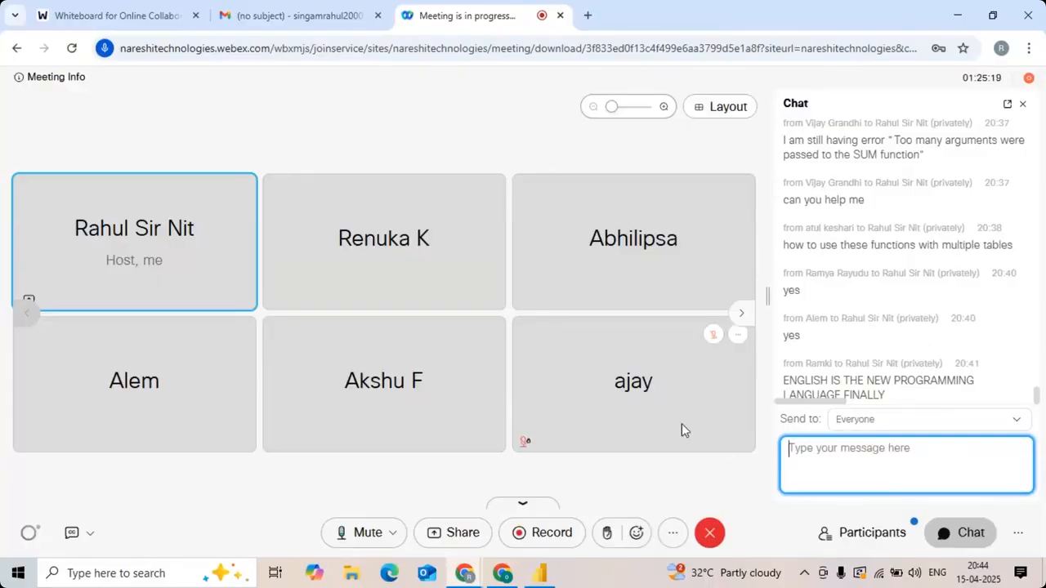
{"action": "left_click", "coordinate": [586, 15]}
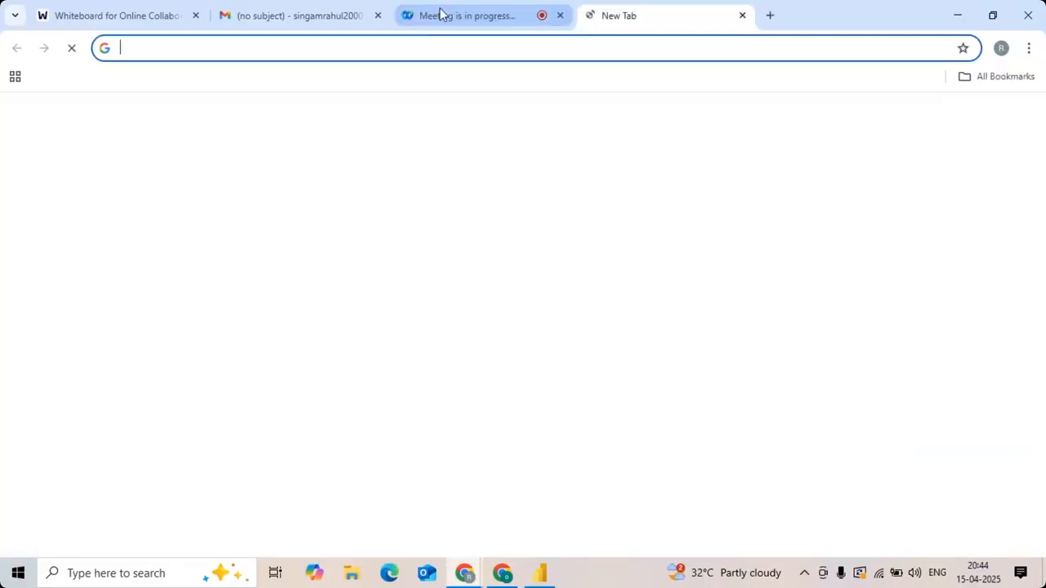
{"action": "left_click", "coordinate": [379, 15]}
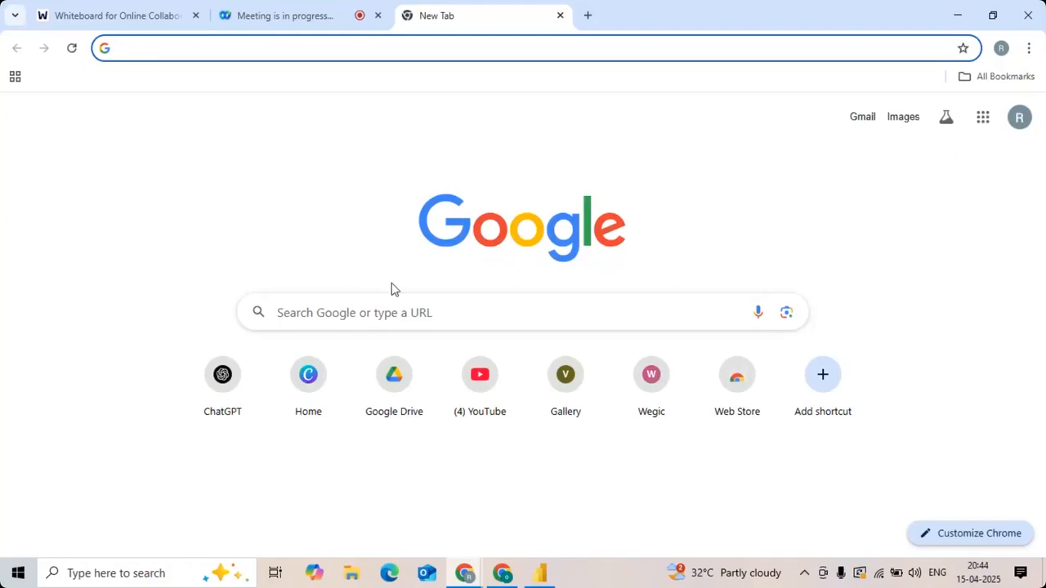
{"action": "left_click", "coordinate": [390, 293]}
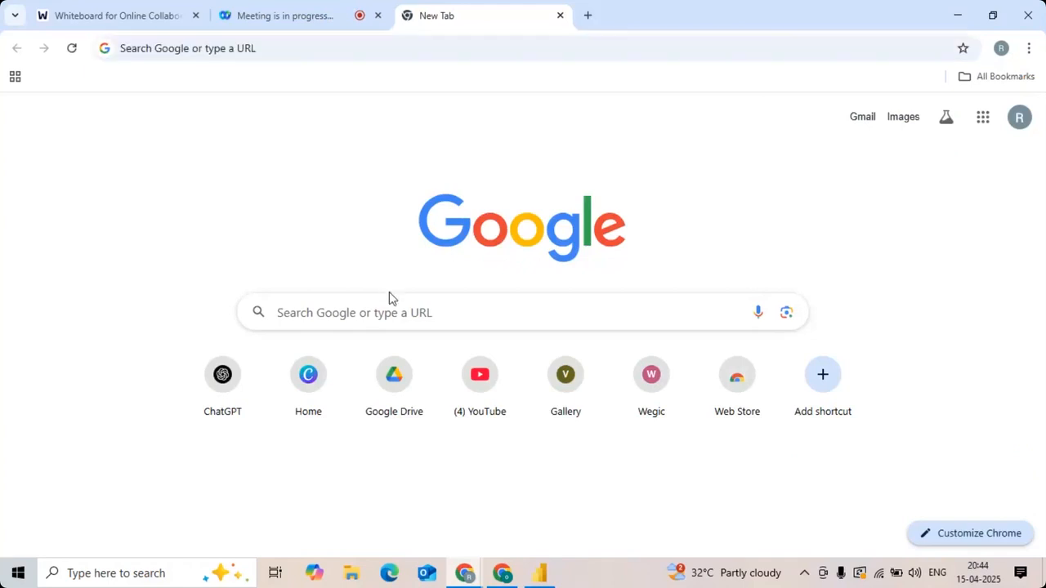
Step: Search Google for "mysql installer" from the new tab
{"action": "left_click", "coordinate": [253, 48]}
{"action": "type", "text": "MYSQL"}
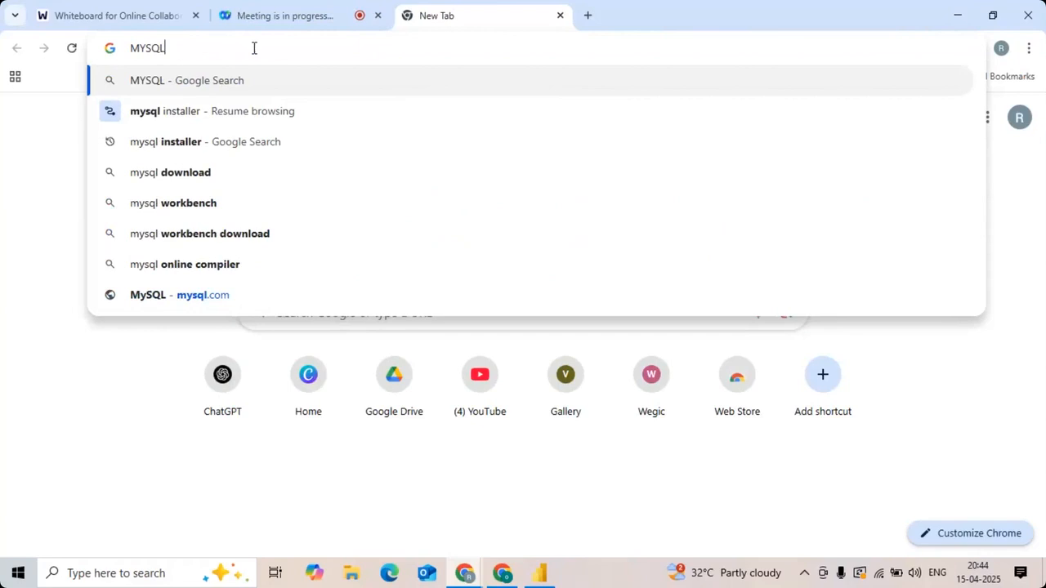
{"action": "key", "text": "Down"}
{"action": "key", "text": "Down"}
{"action": "key", "text": "Return"}
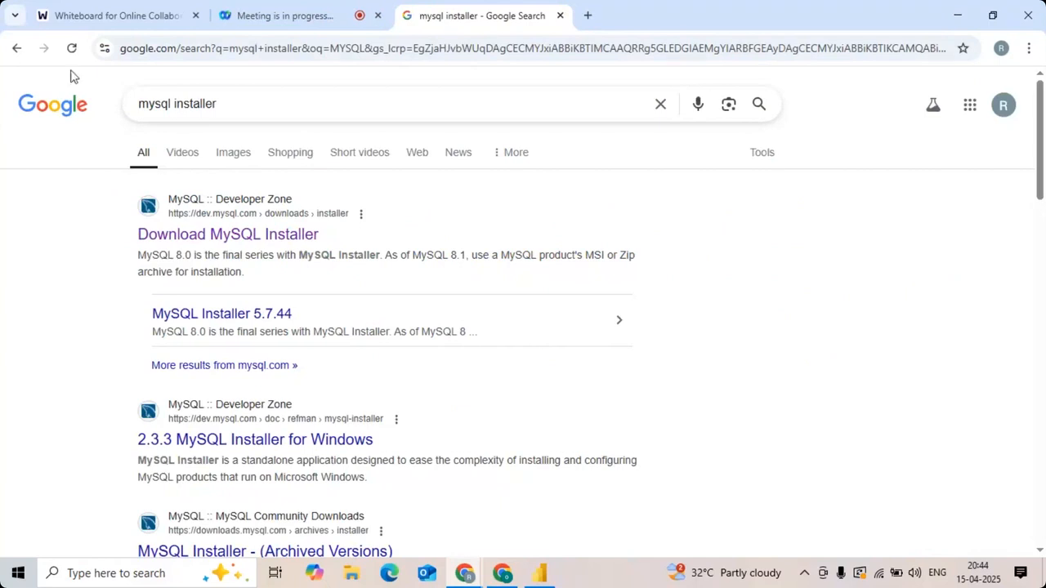
Step: Open the Download MySQL Installer page and examine the 8.0.41 MSI installers offered for Microsoft Windows
{"action": "left_click", "coordinate": [223, 245]}
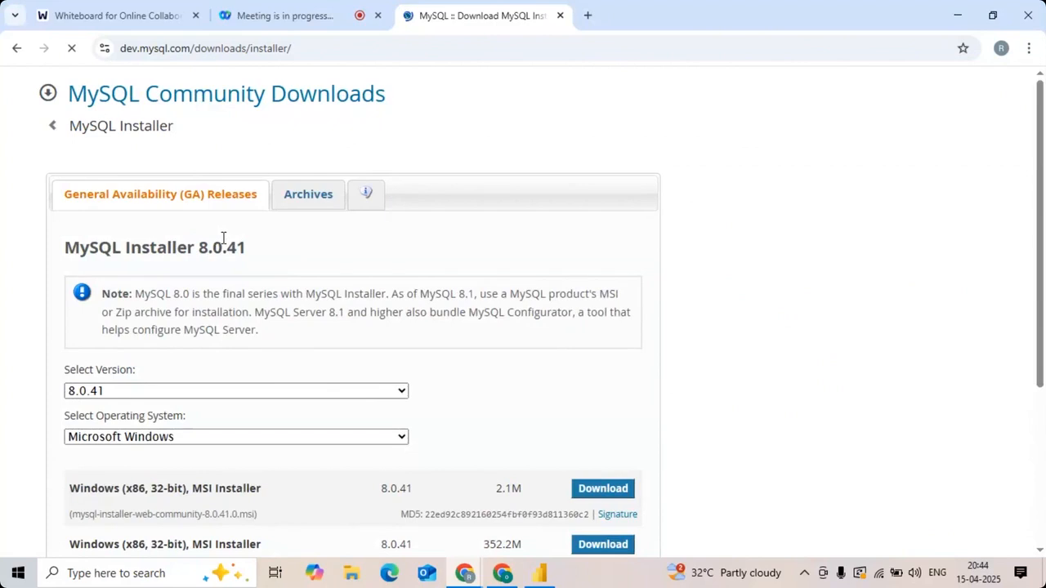
{"action": "scroll", "coordinate": [425, 330], "scroll_direction": "down", "scroll_amount": 1}
{"action": "scroll", "coordinate": [425, 330], "scroll_direction": "down", "scroll_amount": 3}
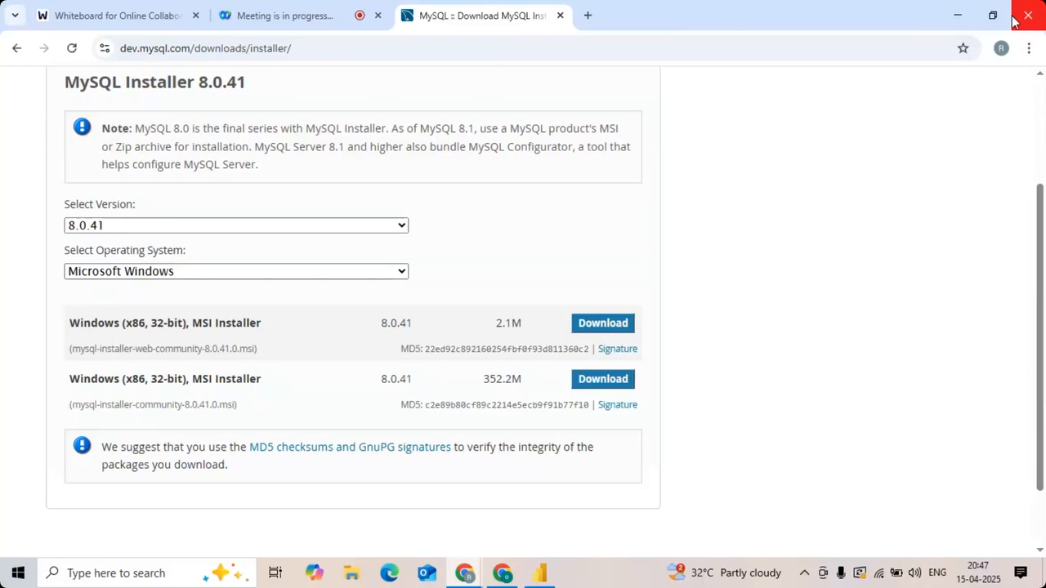
Step: Return to the Webex meeting and stop sharing the screen
{"action": "left_click", "coordinate": [343, 9]}
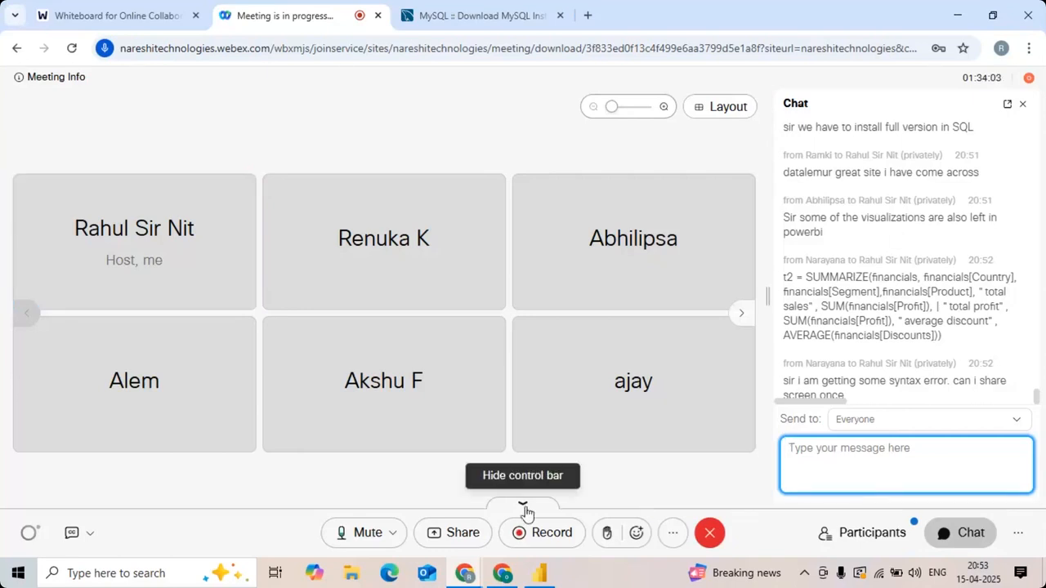
{"action": "left_click", "coordinate": [467, 532]}
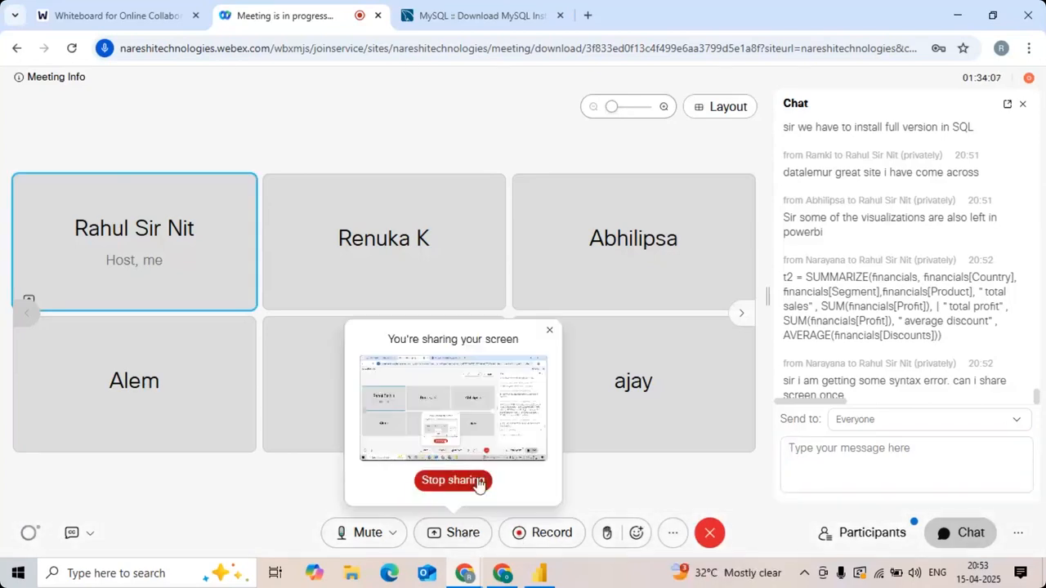
{"action": "left_click", "coordinate": [482, 481]}
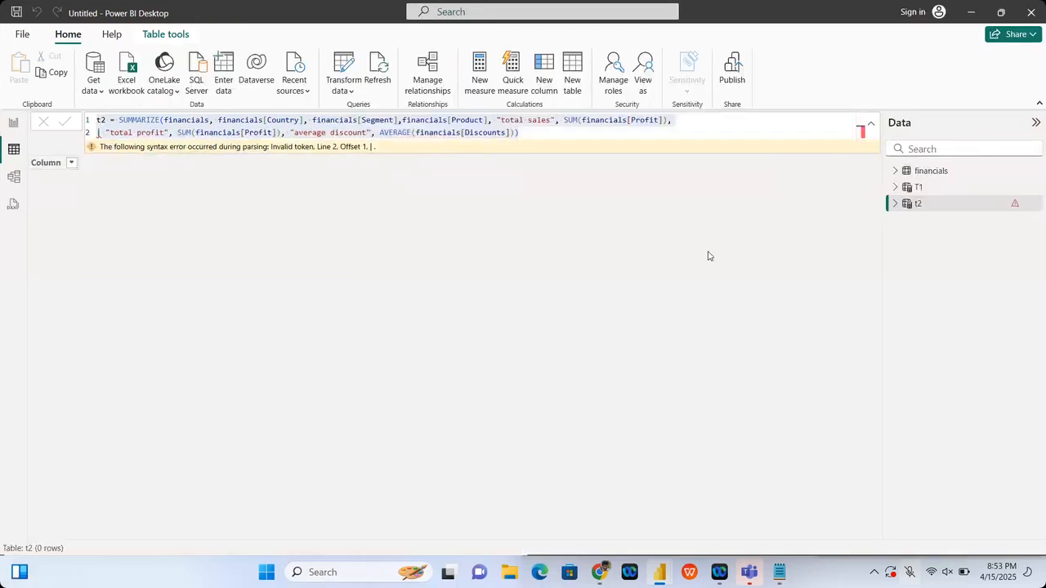
Step: Switch to Notepad and add the line "is my screenvisible r" below the existing heading text
{"action": "left_click", "coordinate": [571, 135]}
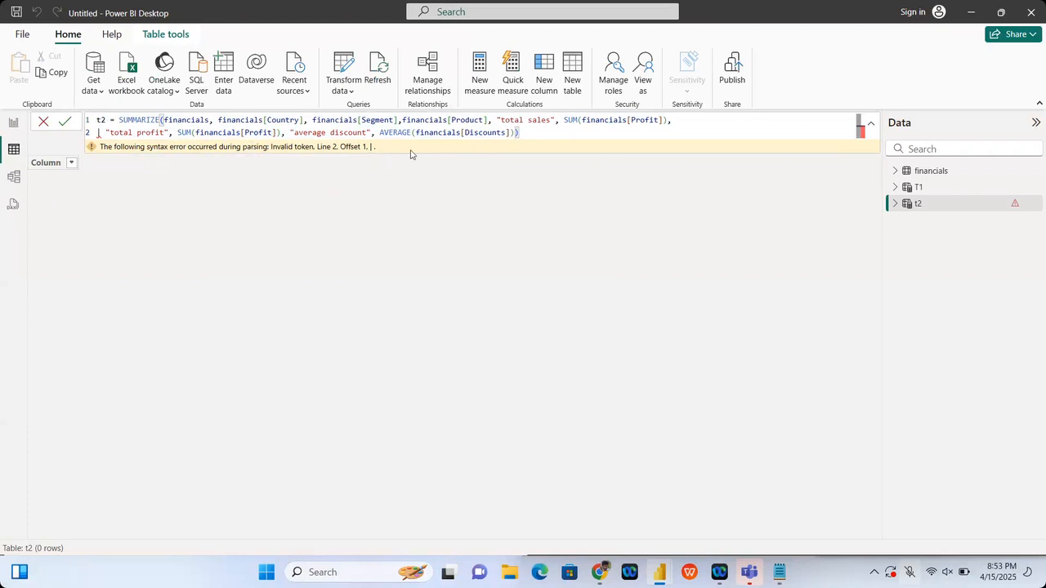
{"action": "left_click", "coordinate": [777, 569]}
{"action": "left_click", "coordinate": [679, 295]}
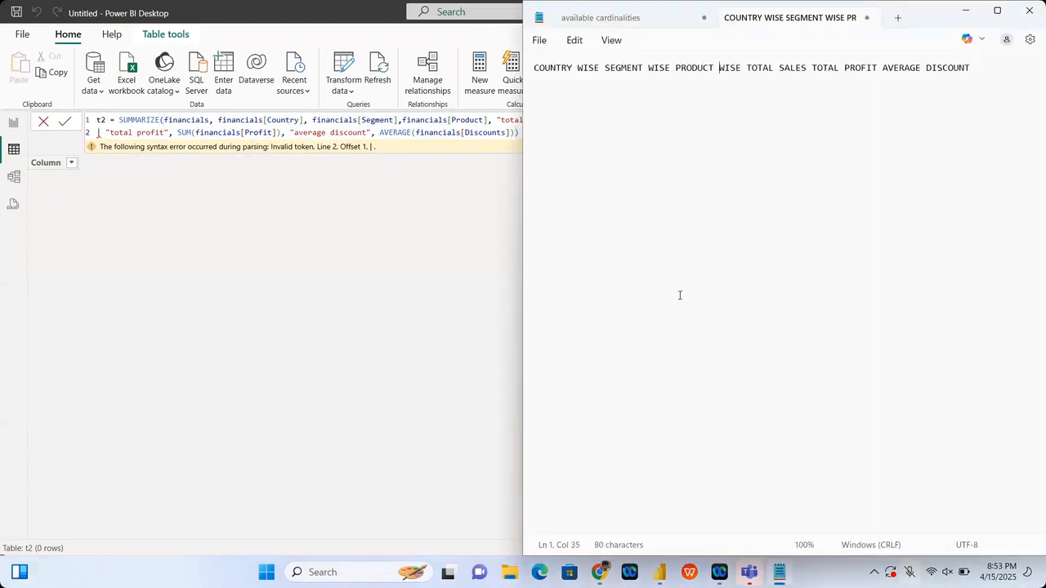
{"action": "key", "text": "End"}
{"action": "key", "text": "Return"}
{"action": "key", "text": "Return"}
{"action": "key", "text": "Return"}
{"action": "type", "text": "is my screenvisible r"}
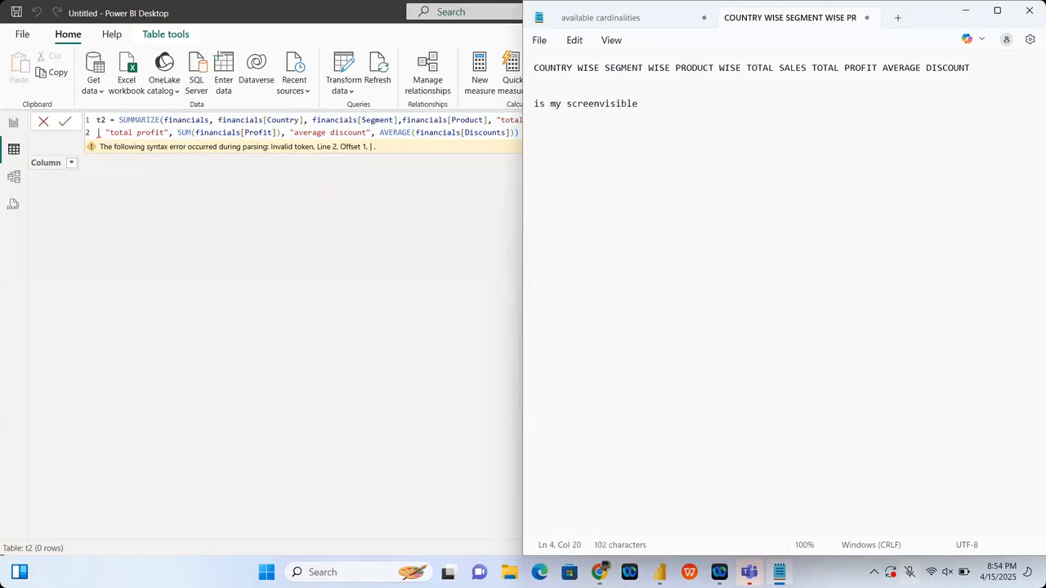
Step: Switch back to Power BI Desktop and adjust the display brightness
{"action": "left_click", "coordinate": [418, 263]}
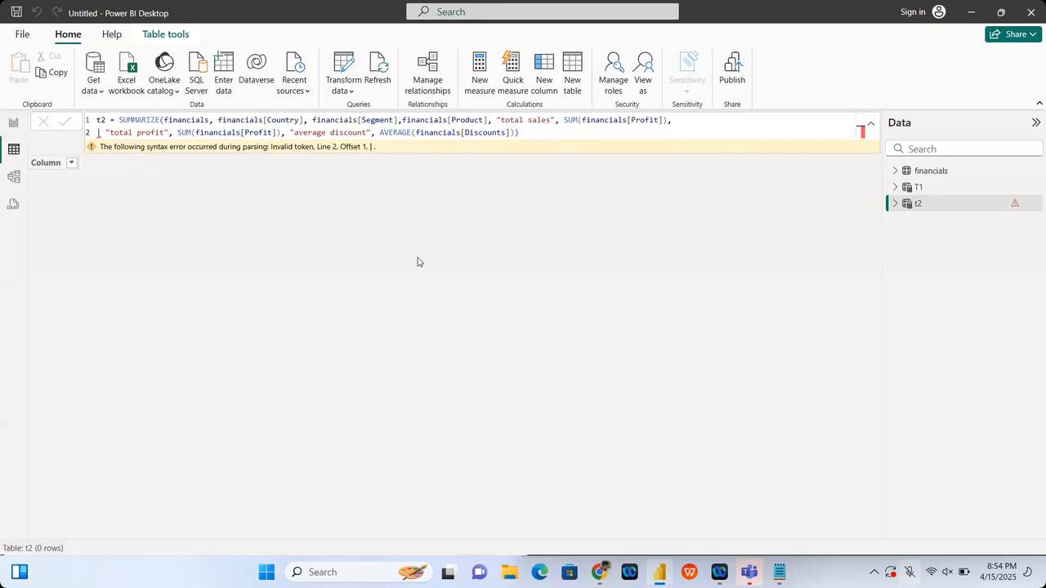
{"action": "key", "text": "XF86MonBrightnessUp"}
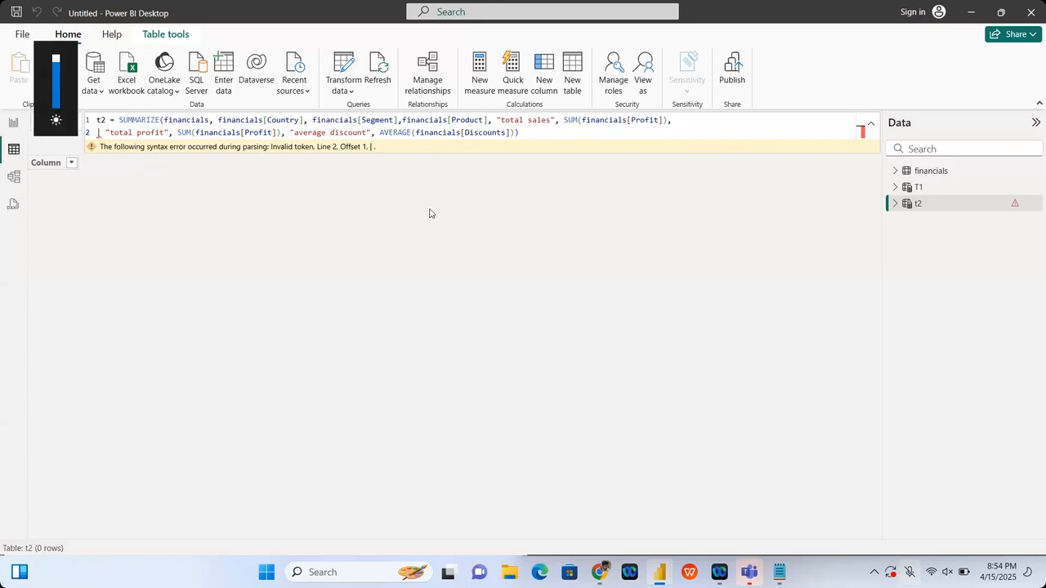
{"action": "key", "text": "XF86MonBrightnessDown"}
{"action": "key", "text": "XF86MonBrightnessDown"}
{"action": "key", "text": "XF86MonBrightnessDown"}
{"action": "key", "text": "XF86MonBrightnessDown"}
{"action": "key", "text": "XF86MonBrightnessDown"}
{"action": "key", "text": "XF86MonBrightnessUp"}
{"action": "key", "text": "XF86MonBrightnessUp"}
{"action": "key", "text": "XF86MonBrightnessUp"}
{"action": "key", "text": "XF86MonBrightnessUp"}
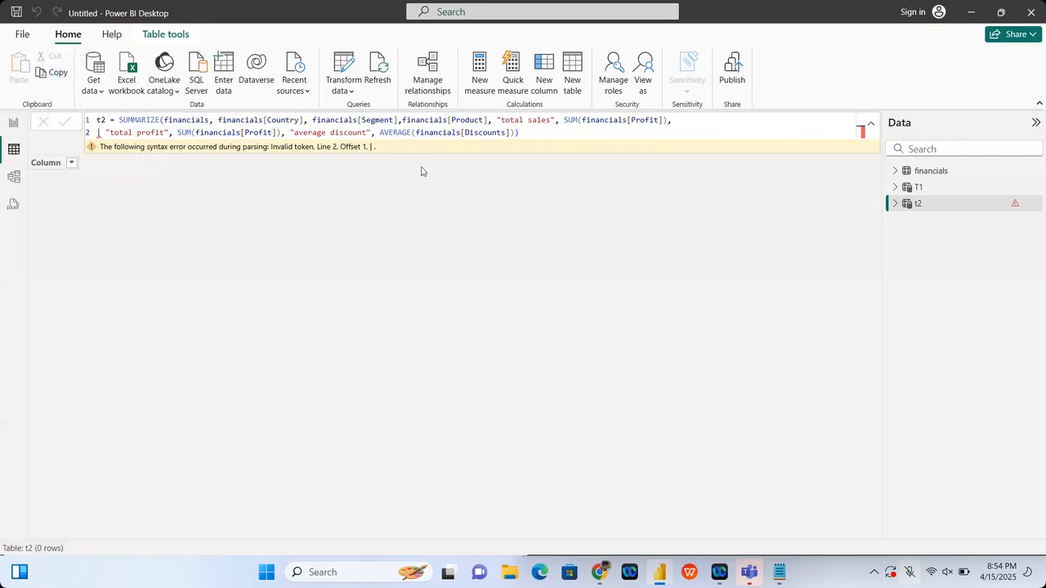
Step: Cut the entire t2 SUMMARIZE formula out of the formula bar
{"action": "left_click_drag", "start_coordinate": [522, 131], "coordinate": [148, 111]}
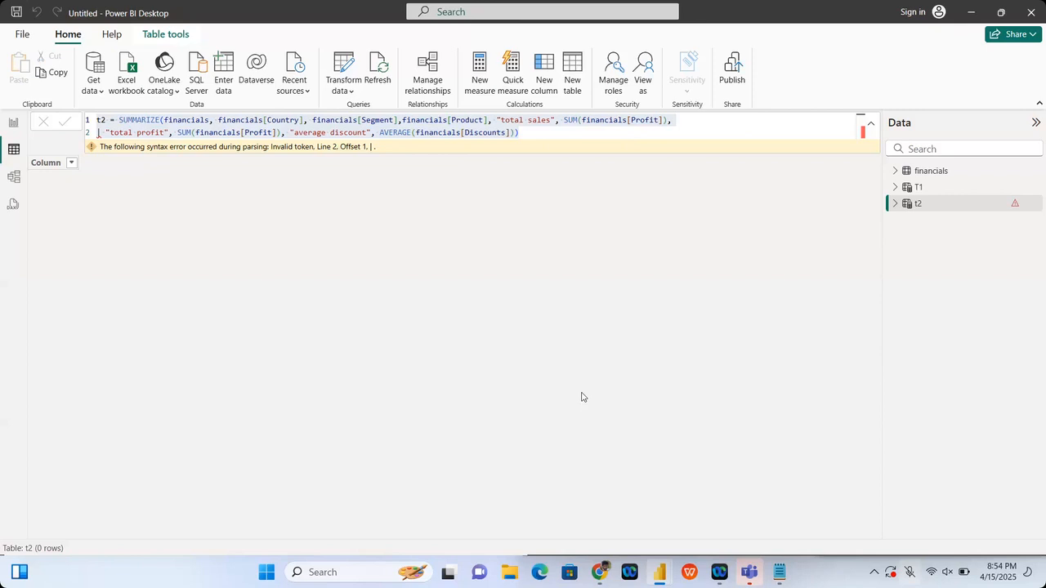
{"action": "left_click", "coordinate": [532, 135]}
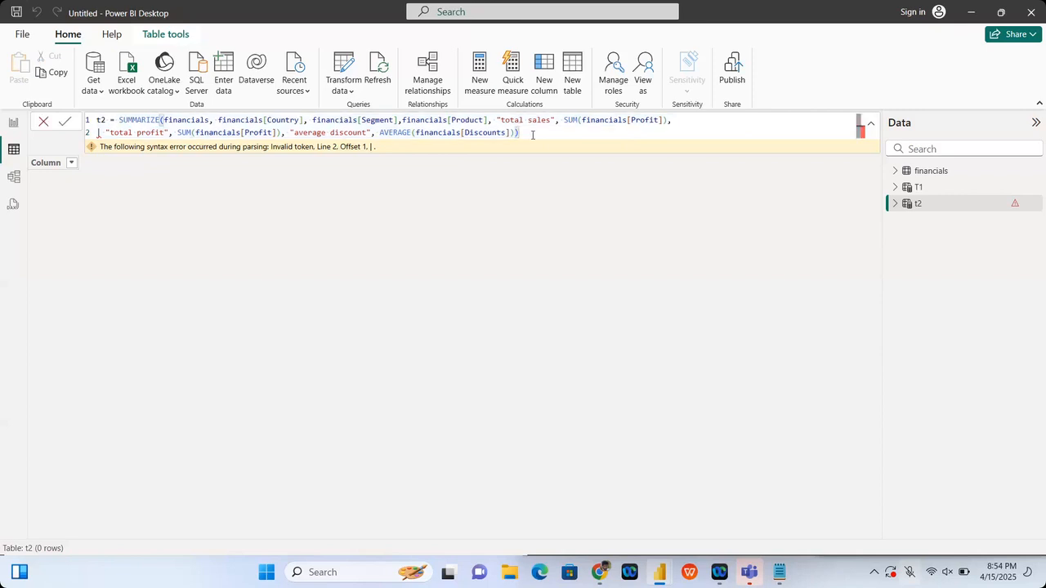
{"action": "key", "text": "shift+Up"}
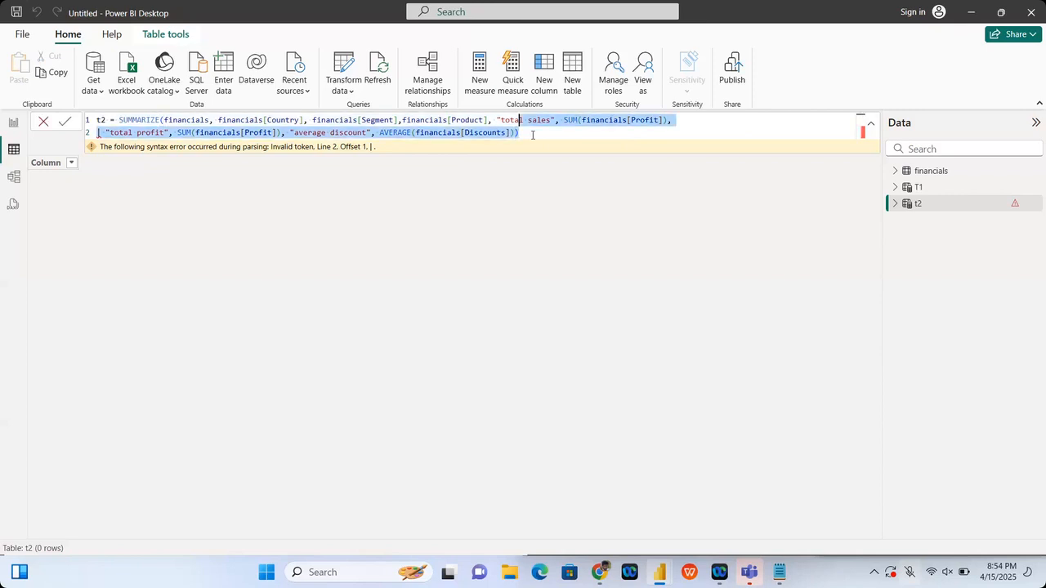
{"action": "key", "text": "shift+Home"}
{"action": "key", "text": "ctrl+c"}
{"action": "key", "text": "BackSpace"}
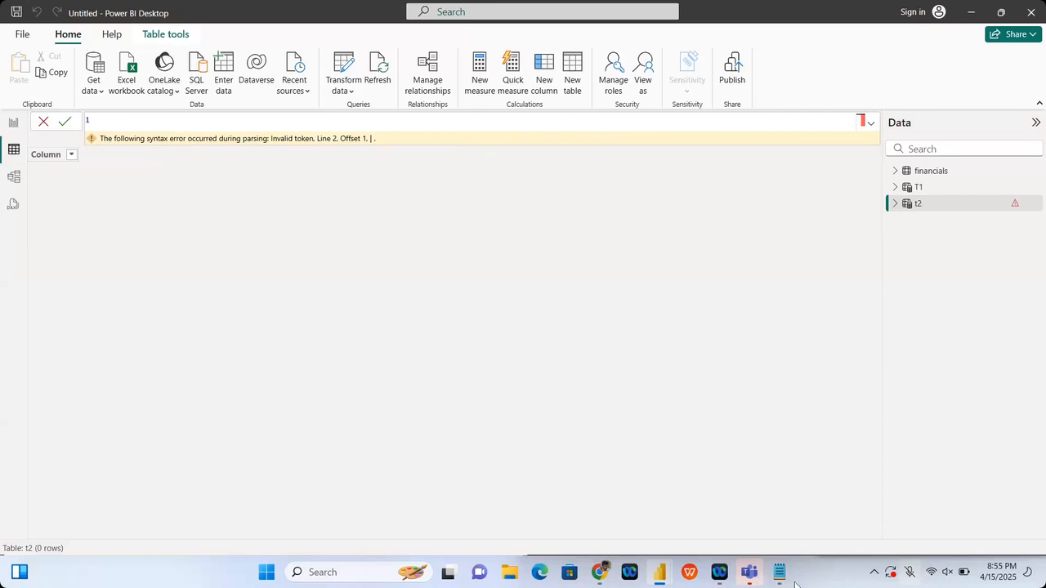
Step: Paste the t2 SUMMARIZE formula into Notepad several lines below the existing text and maximize the Notepad window
{"action": "left_click", "coordinate": [779, 572]}
{"action": "key", "text": "Return"}
{"action": "key", "text": "Return"}
{"action": "key", "text": "Return"}
{"action": "key", "text": "Return"}
{"action": "key", "text": "Return"}
{"action": "key", "text": "Return"}
{"action": "key", "text": "ctrl+v"}
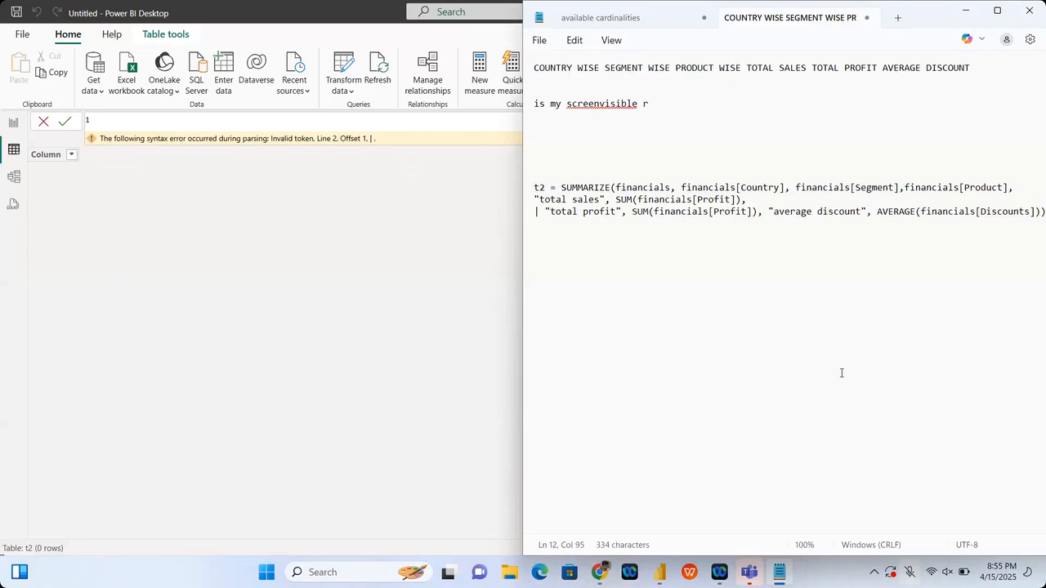
{"action": "key", "text": "super+Up"}
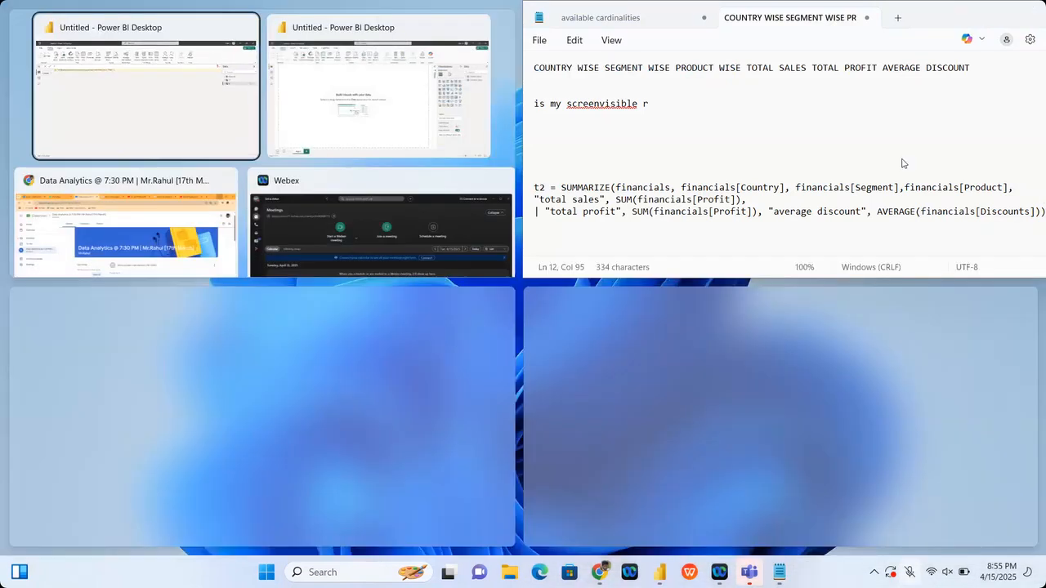
{"action": "key", "text": "super+Up"}
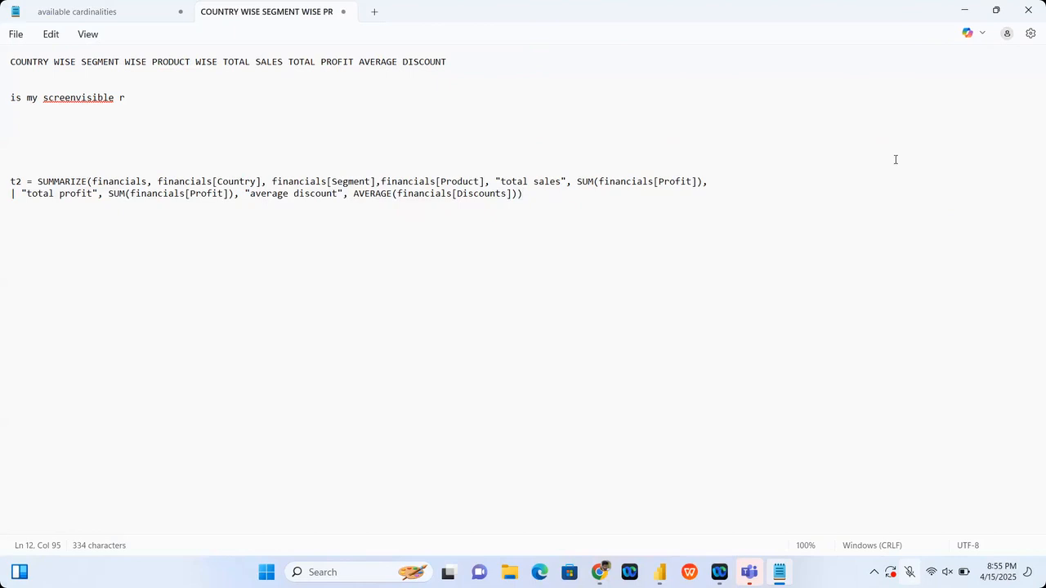
{"action": "mouse_move", "coordinate": [719, 572]}
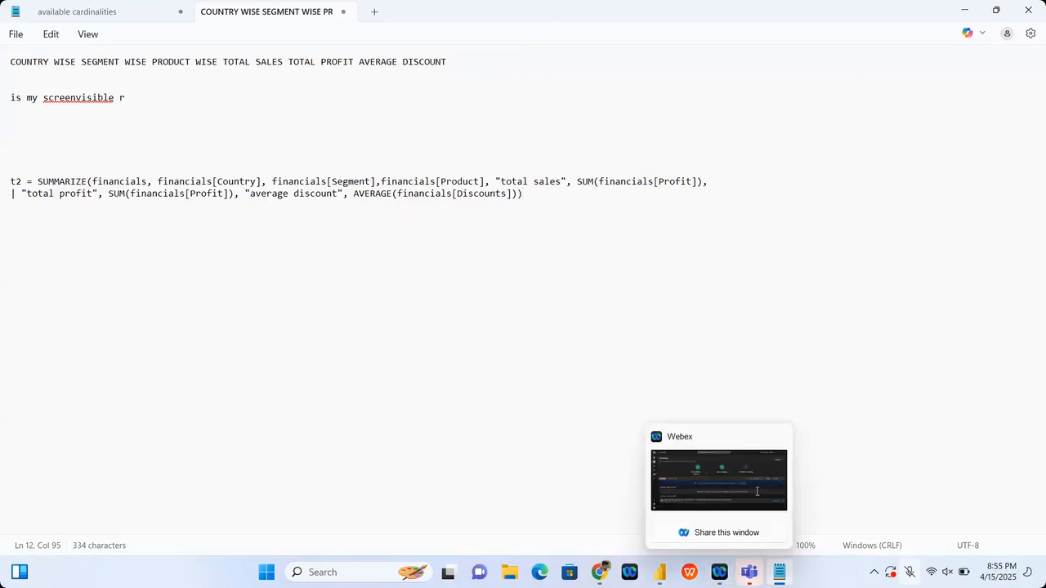
{"action": "left_click", "coordinate": [717, 572]}
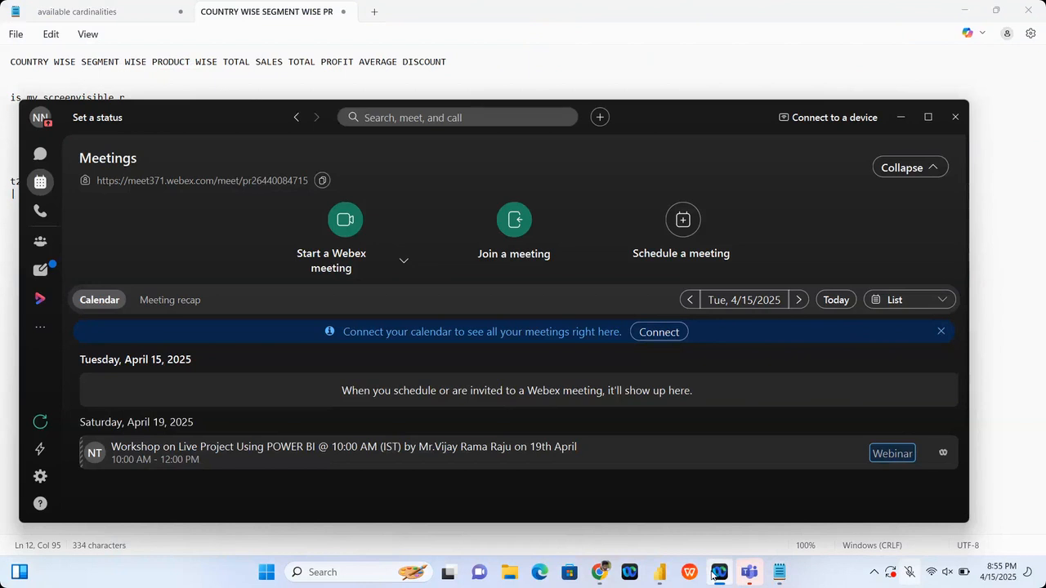
{"action": "left_click", "coordinate": [714, 573]}
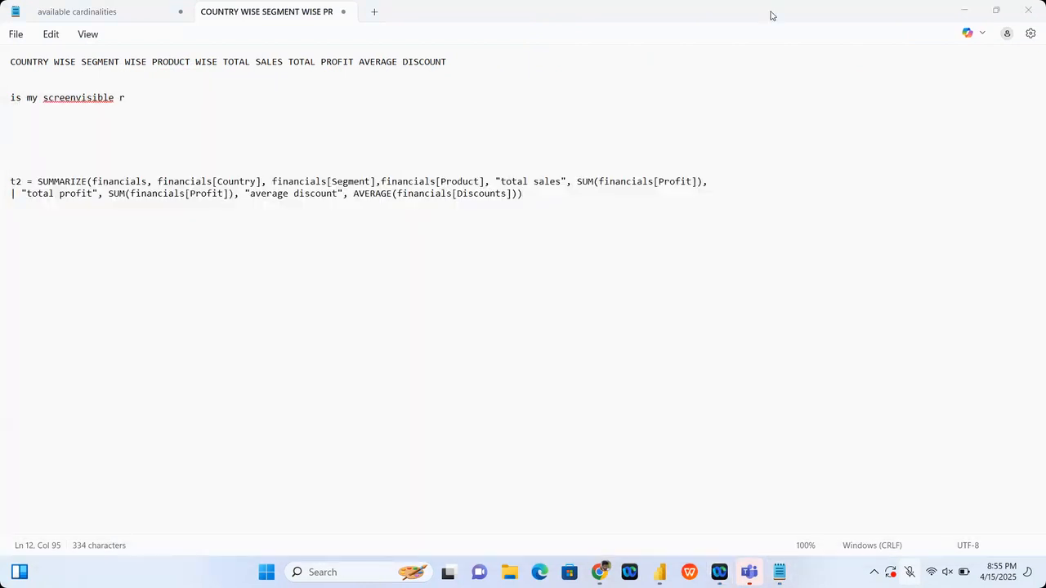
Step: Add the line "okay sir" below the SUMMARIZE formula in Notepad, leaving a blank line between them
{"action": "left_click", "coordinate": [719, 197]}
{"action": "key", "text": "Return"}
{"action": "key", "text": "Return"}
{"action": "type", "text": "okay sir"}
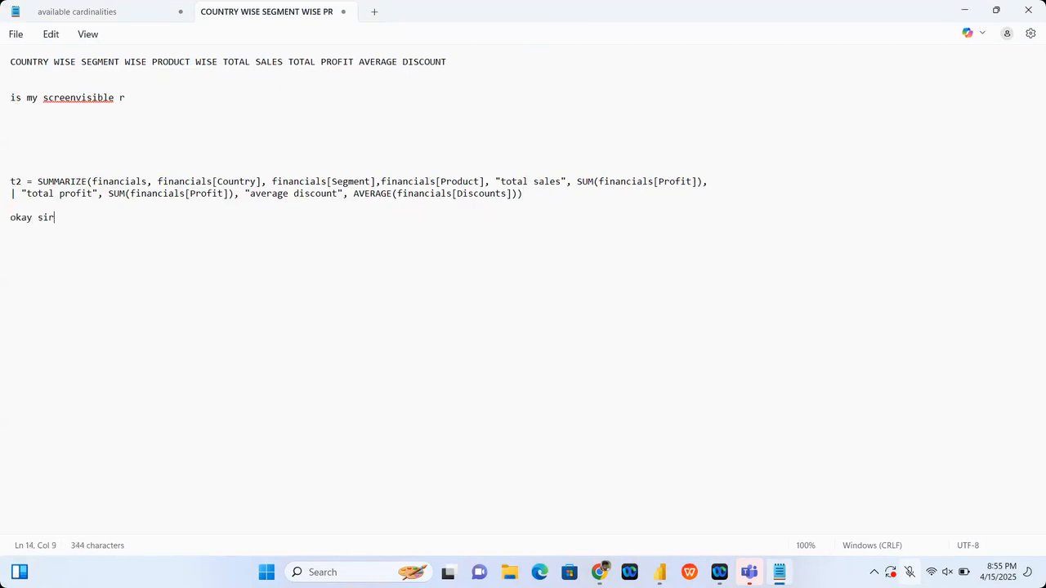
{"action": "key", "text": "Return"}
Step: Switch to Webex and open the details of the ongoing Data Analytics & Business Analytics meeting
{"action": "mouse_move", "coordinate": [718, 572]}
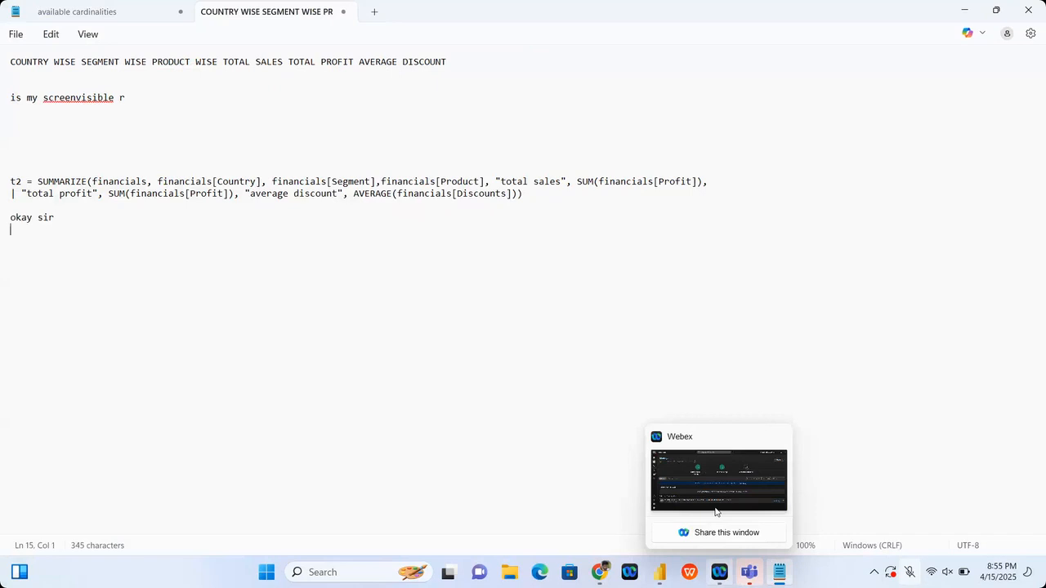
{"action": "left_click", "coordinate": [715, 490]}
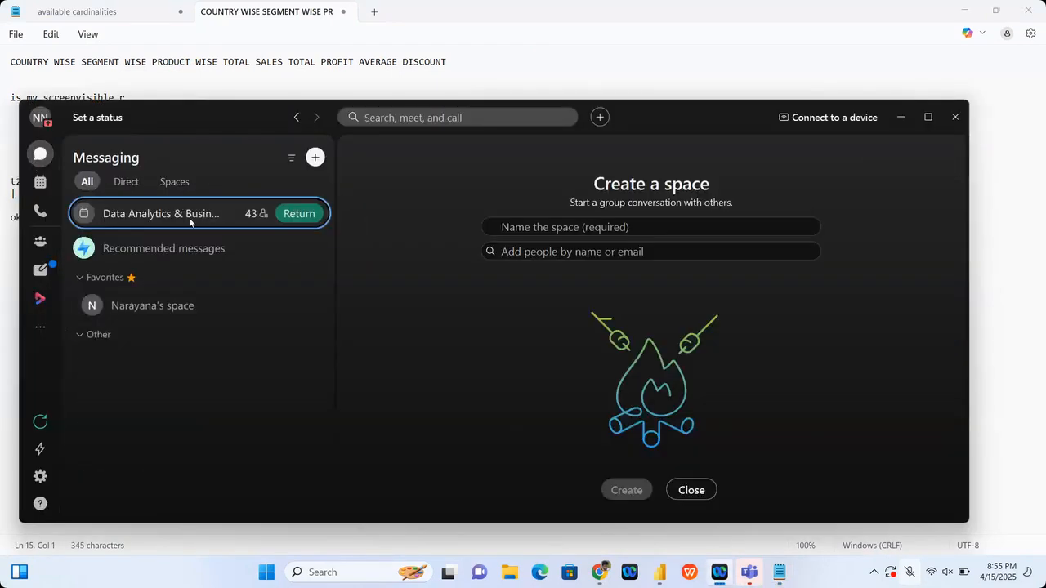
{"action": "left_click", "coordinate": [189, 218]}
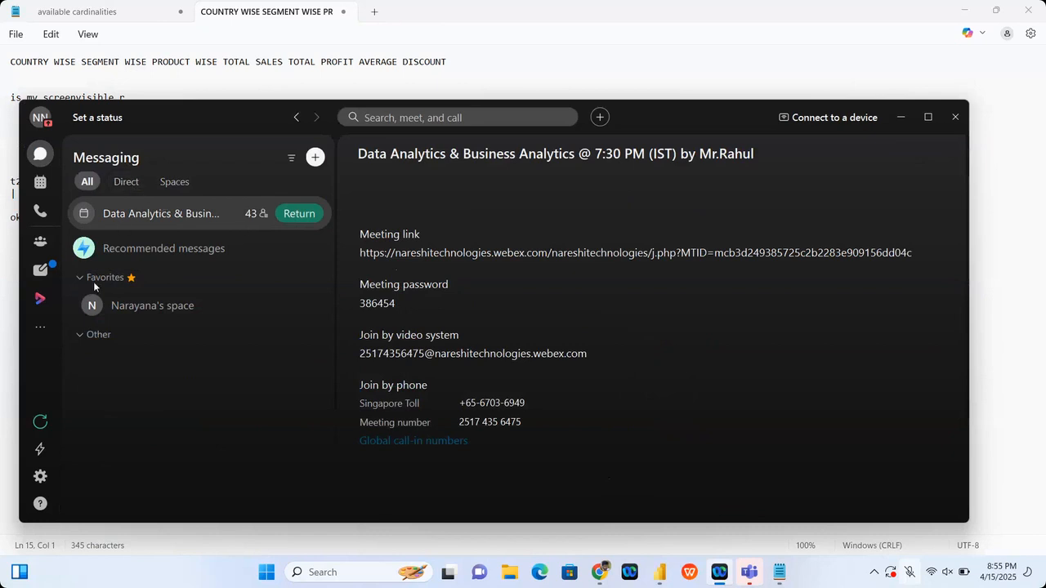
{"action": "left_click", "coordinate": [189, 215]}
Step: Try to return to the ongoing Data Analytics & Business Analytics meeting, and show the Meetings calendar
{"action": "left_click", "coordinate": [310, 216]}
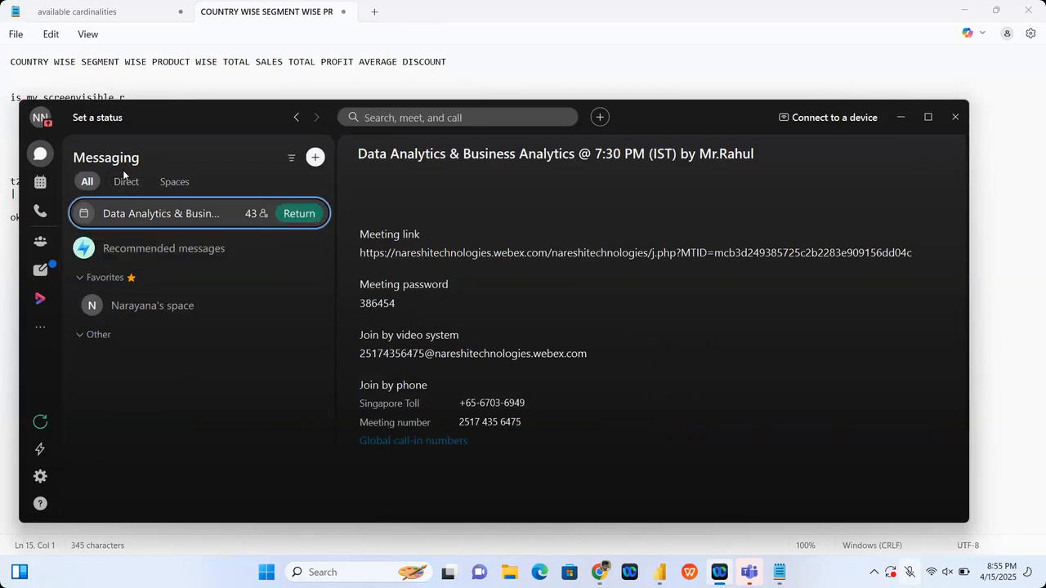
{"action": "left_click", "coordinate": [127, 182]}
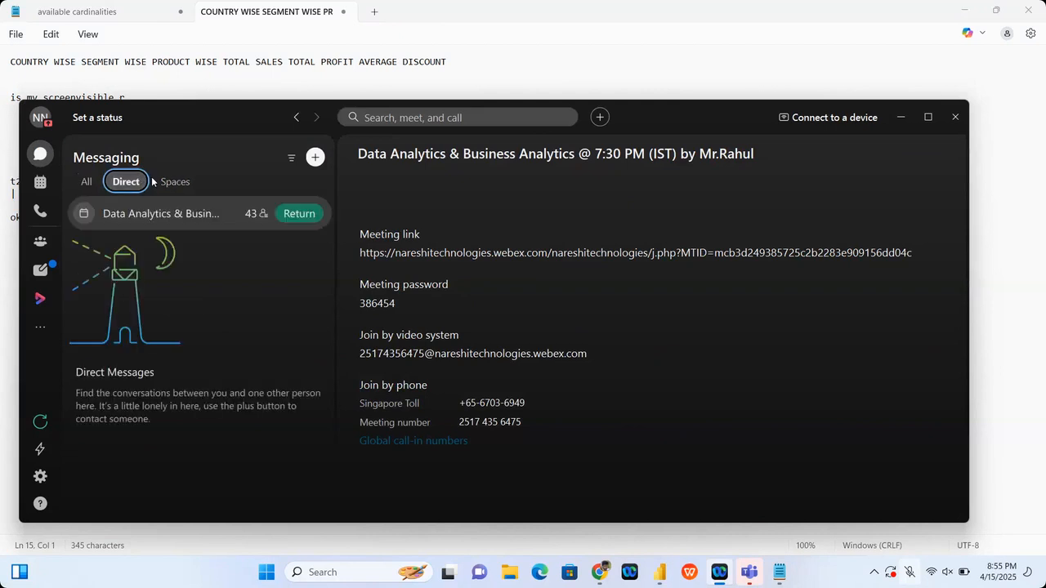
{"action": "left_click", "coordinate": [86, 181]}
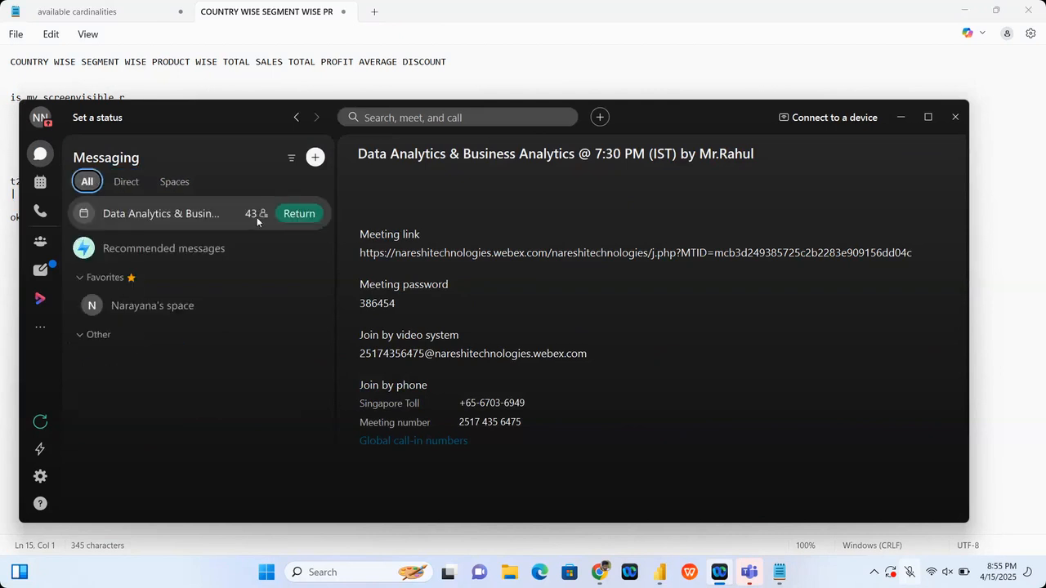
{"action": "left_click", "coordinate": [299, 213]}
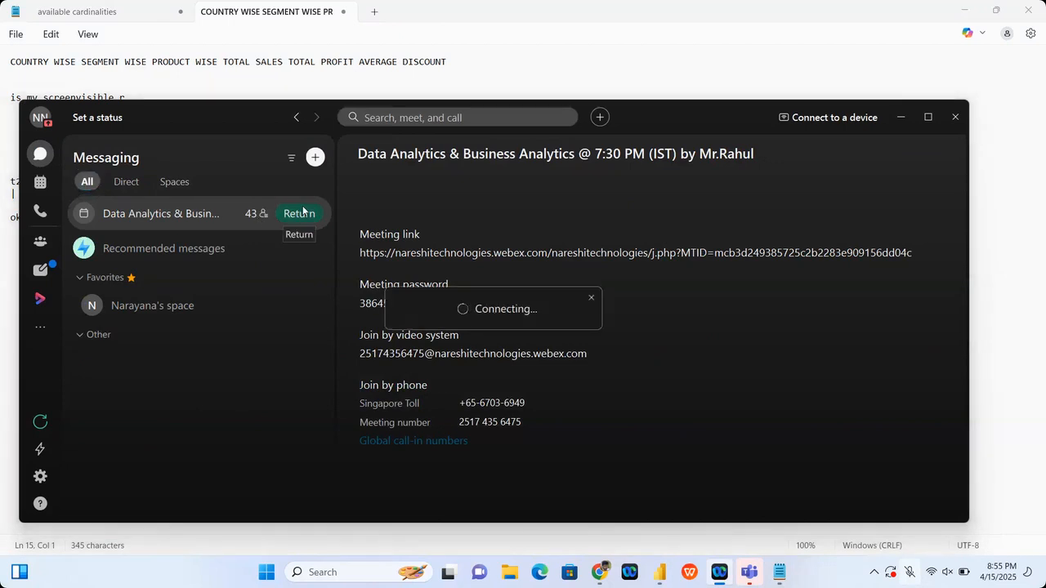
{"action": "left_click", "coordinate": [43, 182]}
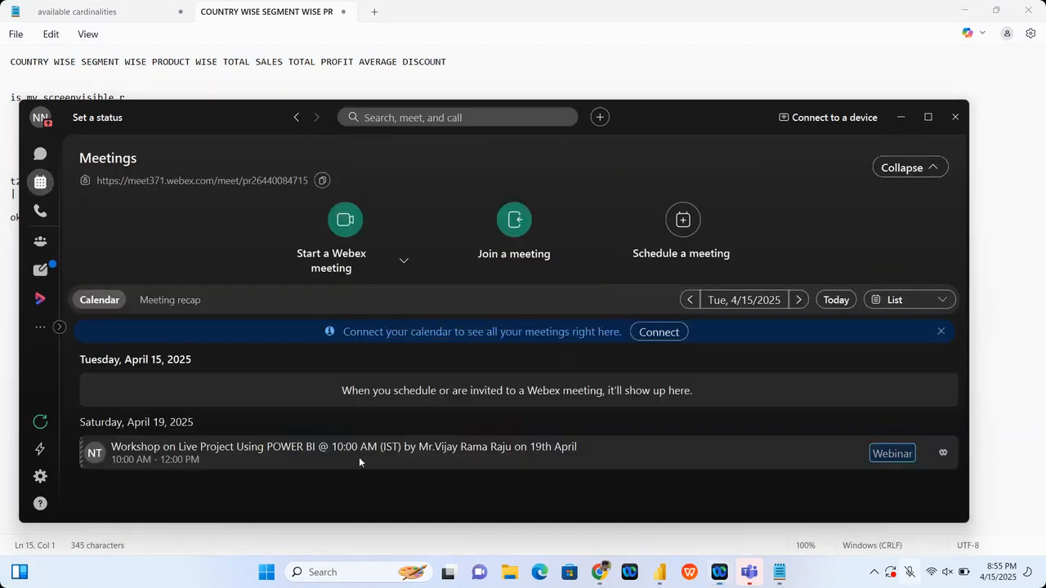